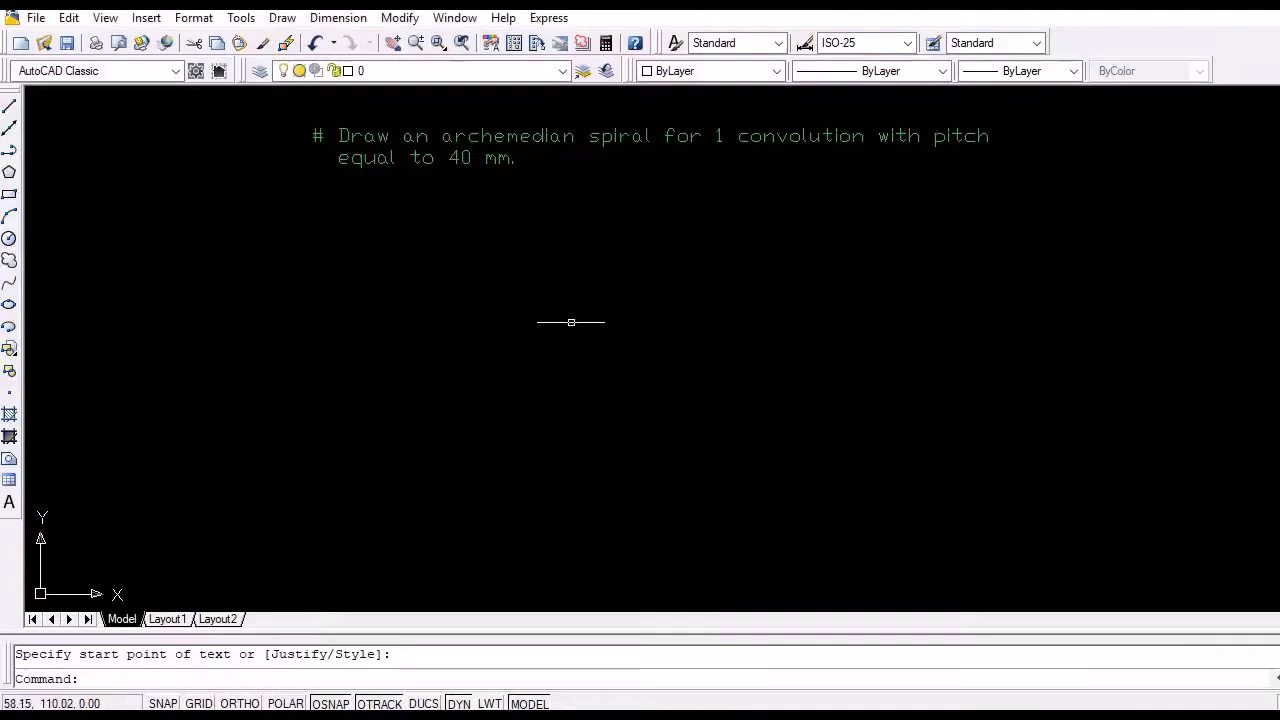
Draw a circle with a radius of 40 mm centred below the problem statement
click(621, 379)
text(c)
key(Return)
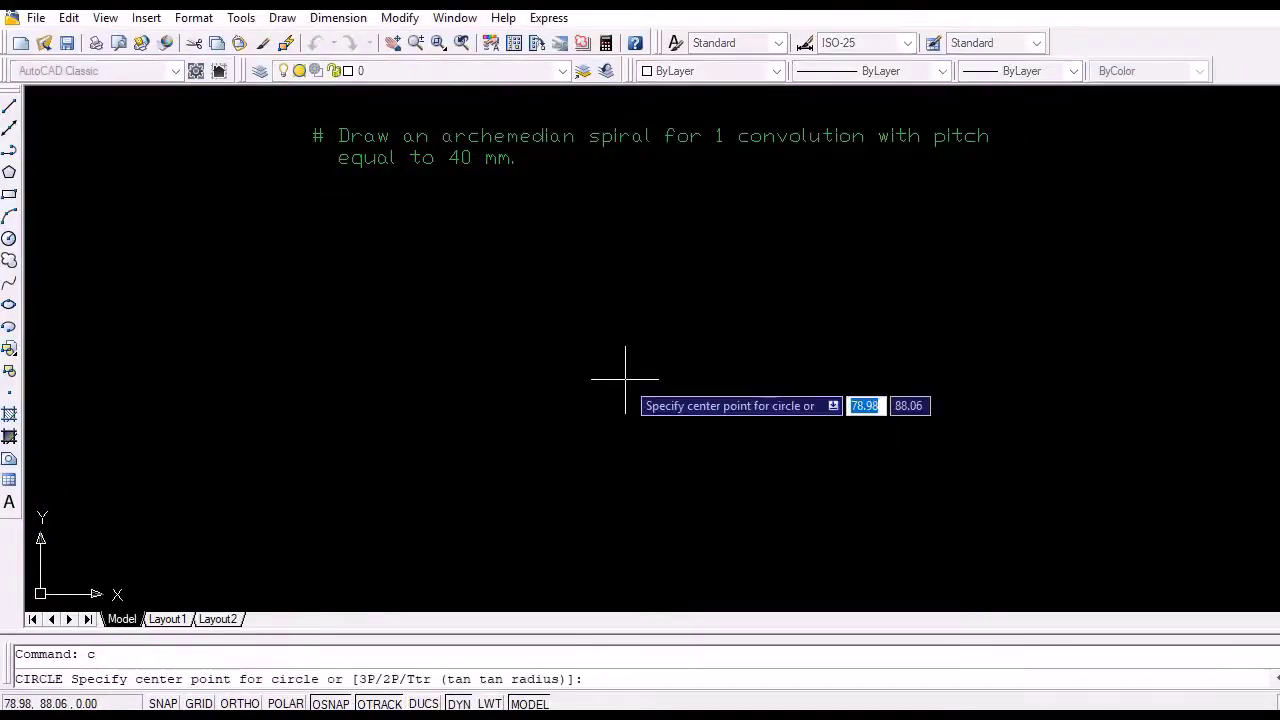
click(652, 368)
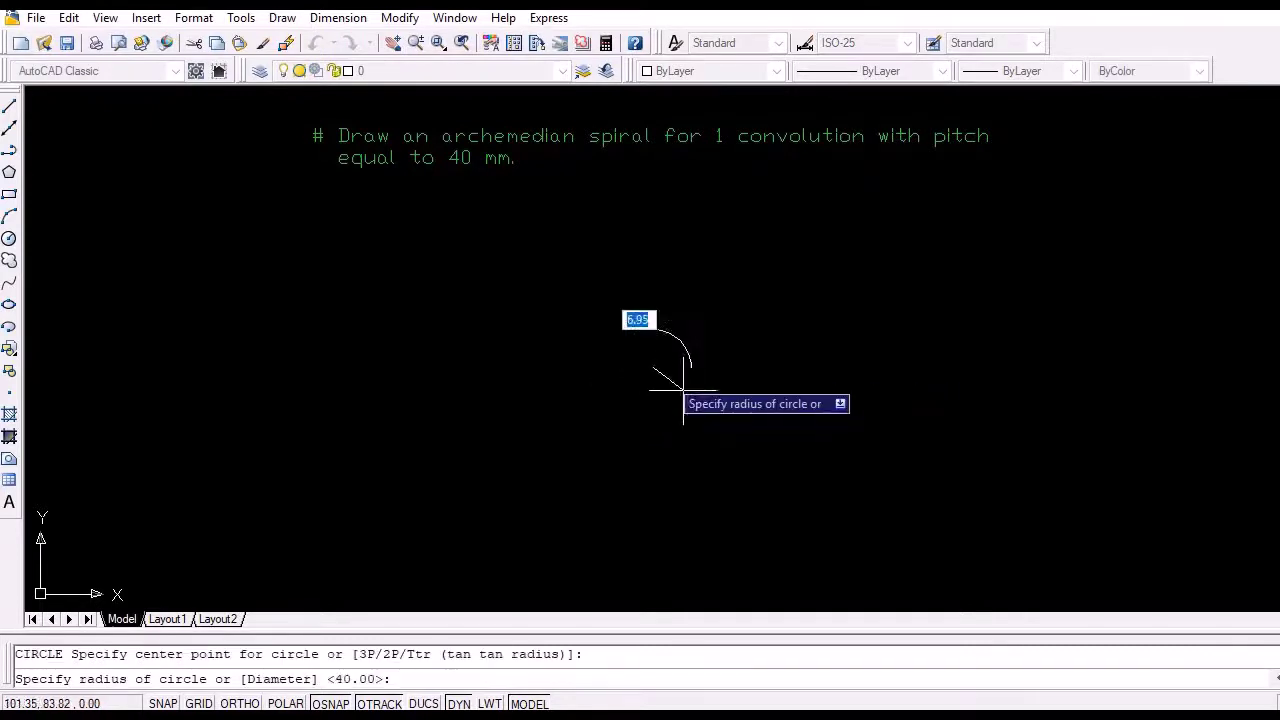
text(40)
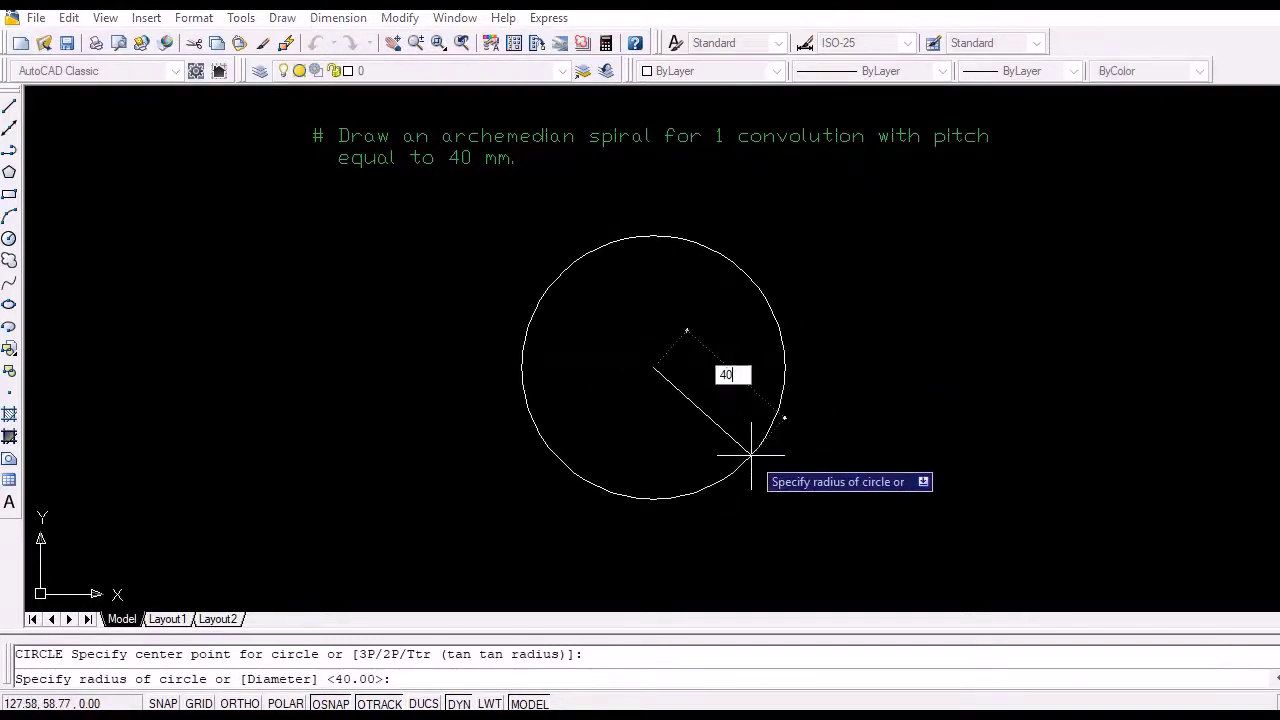
key(Return)
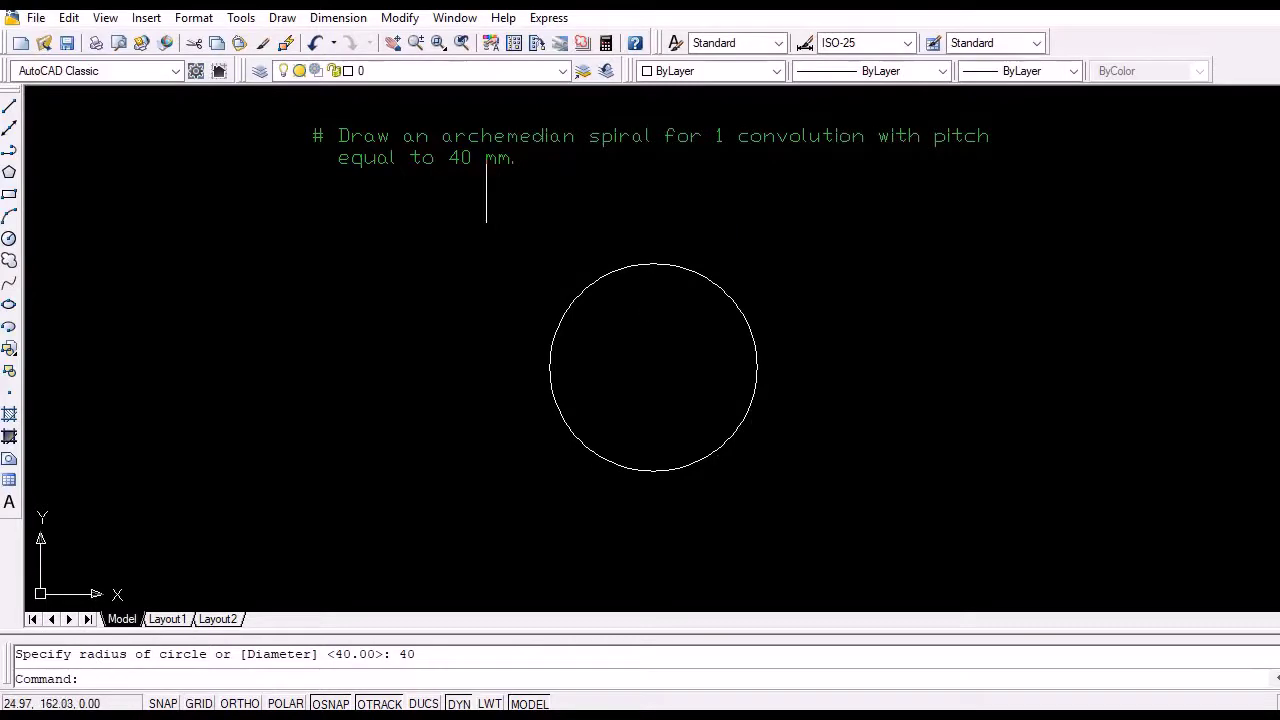
Make the hidden layer current and draw a horizontal line from the circle's centre to its right quadrant
click(545, 70)
click(545, 108)
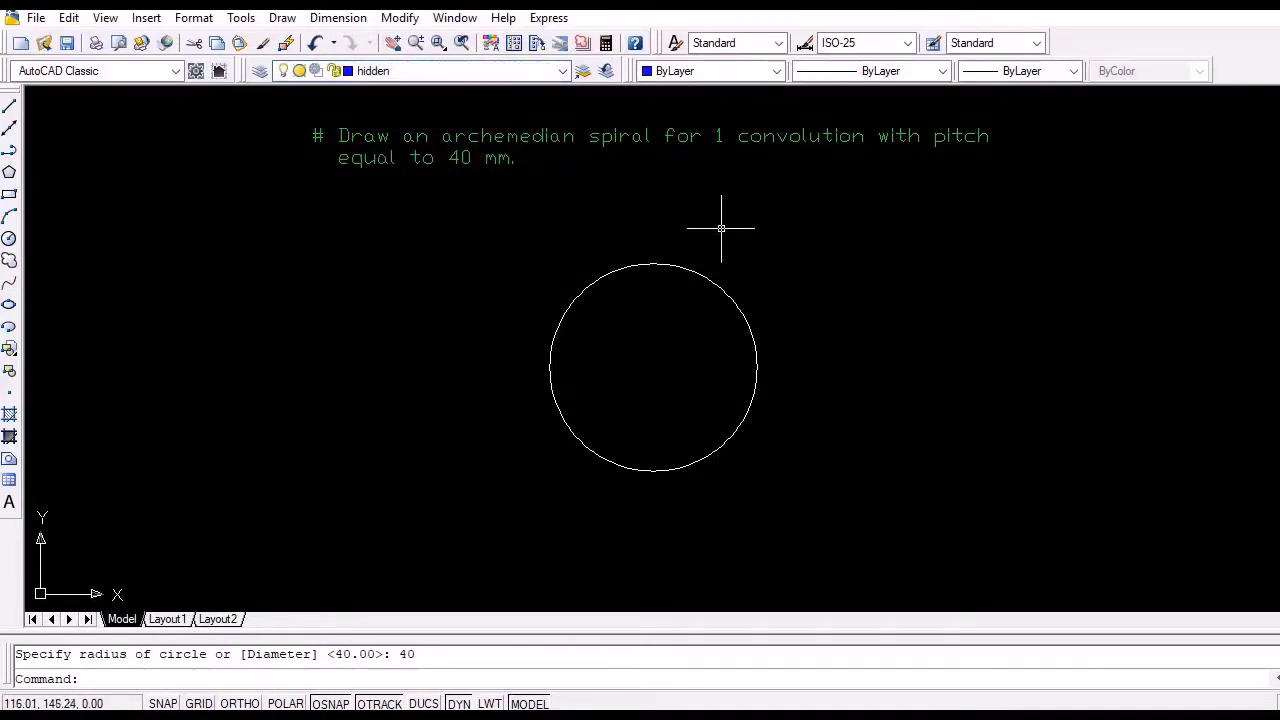
text(l)
key(Return)
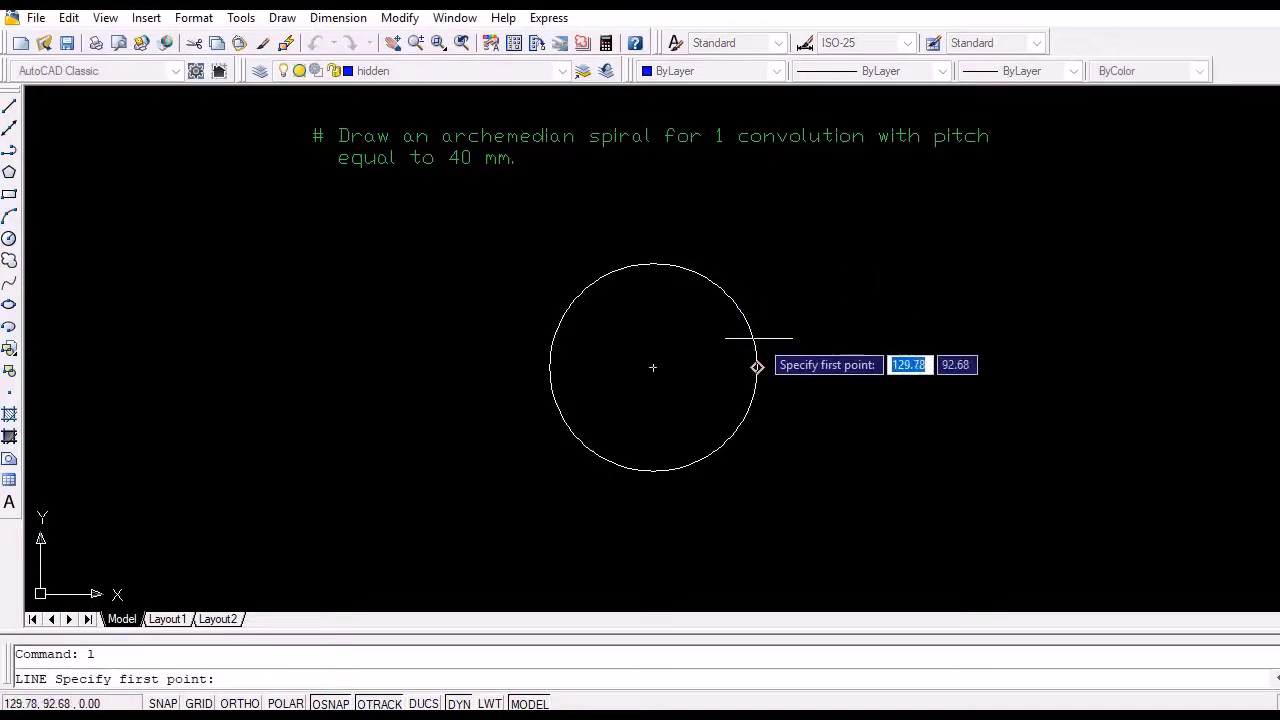
click(655, 366)
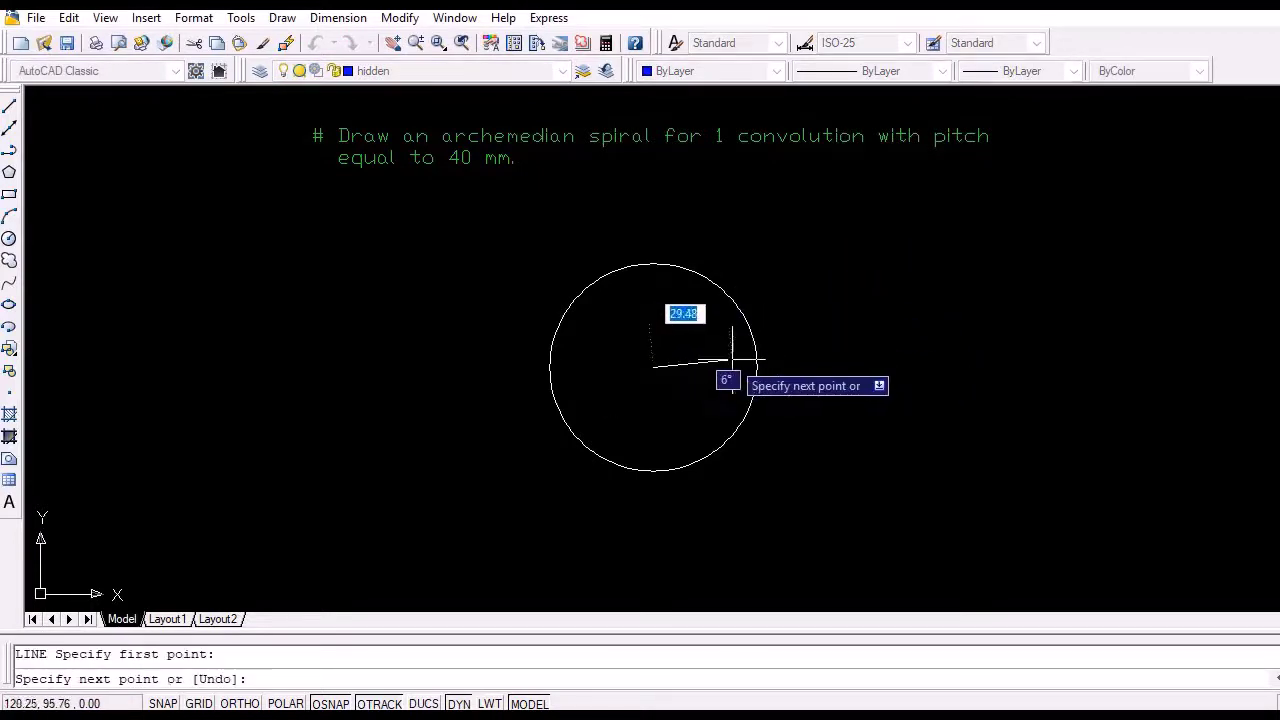
click(757, 367)
key(Return)
Draw a vertical line from the circle's centre to its top quadrant
key(Return)
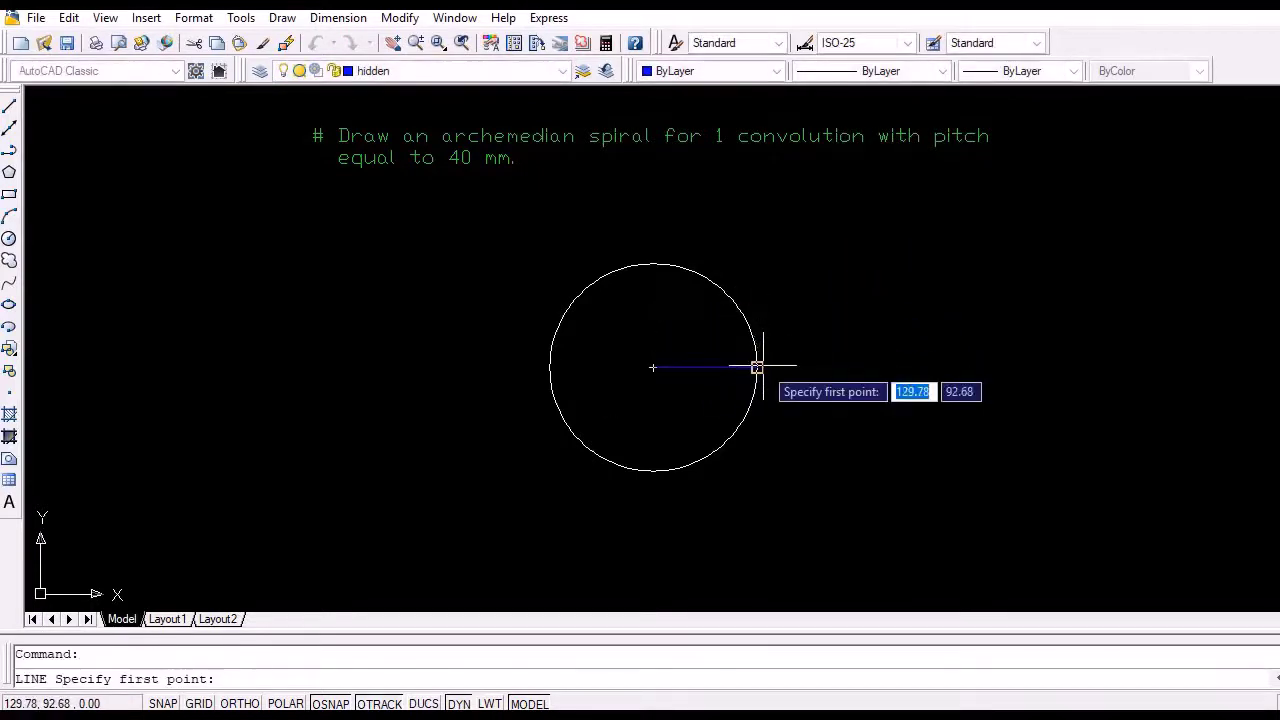
click(653, 367)
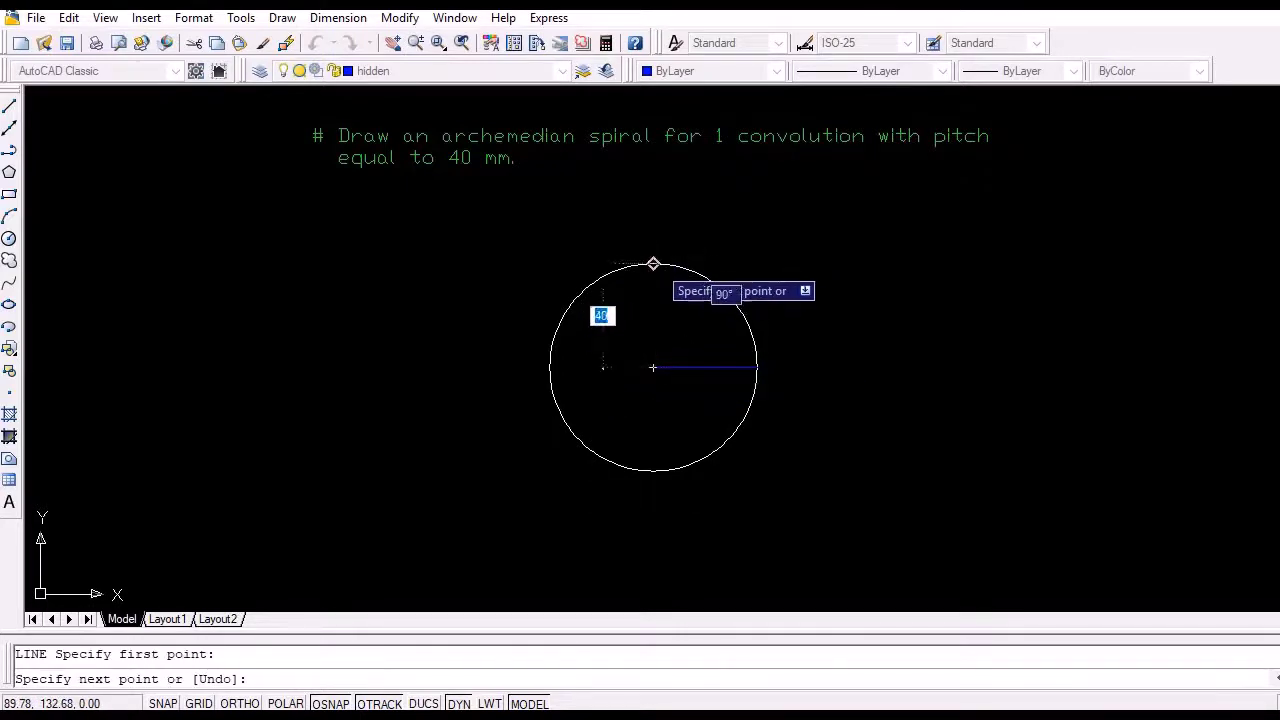
click(653, 263)
key(Return)
Draw a line at 30° from the circle's centre, extending beyond the circle
key(Return)
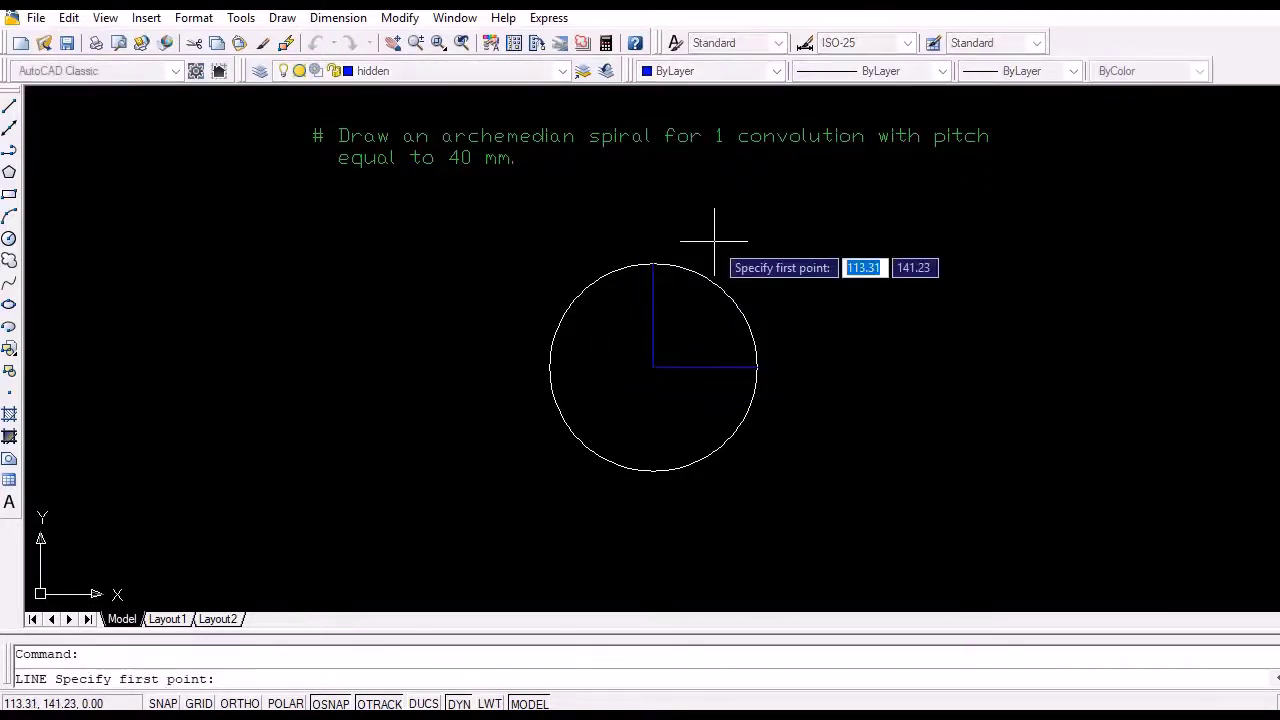
click(653, 367)
key(Tab)
text(30)
key(Return)
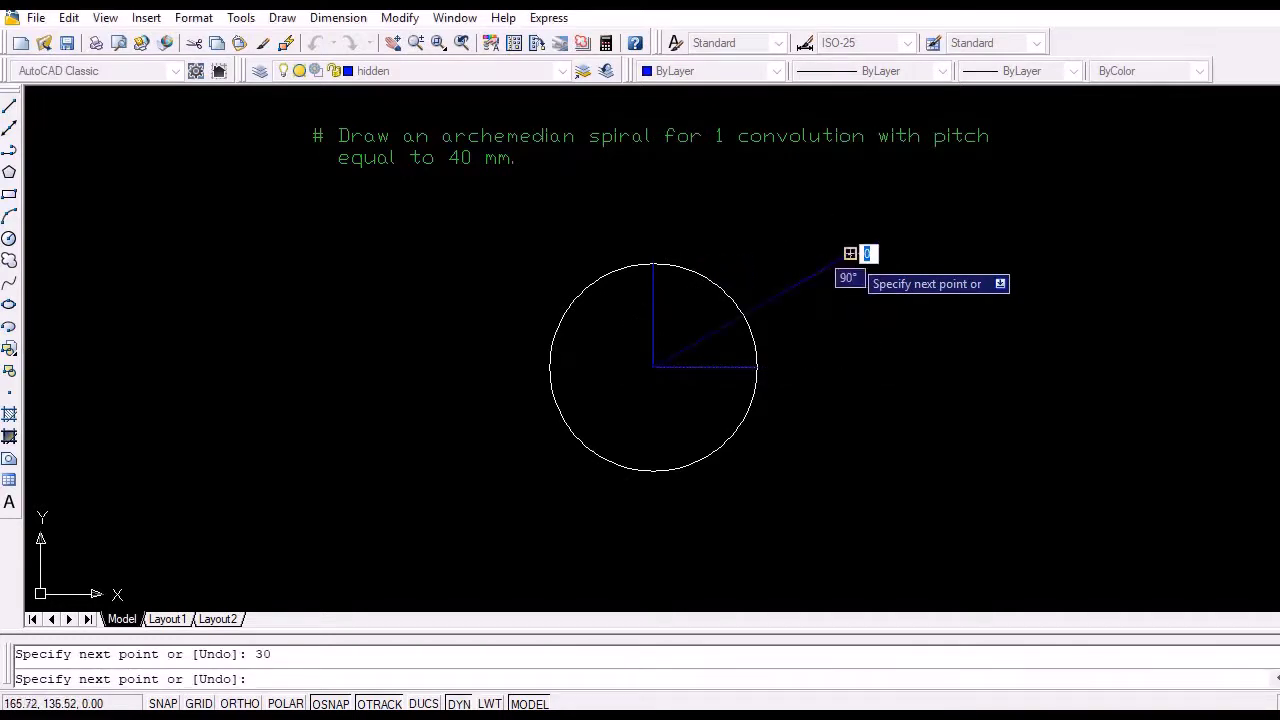
key(Return)
Draw a line at 60° from the circle's centre, extending beyond the circle
key(Return)
click(653, 367)
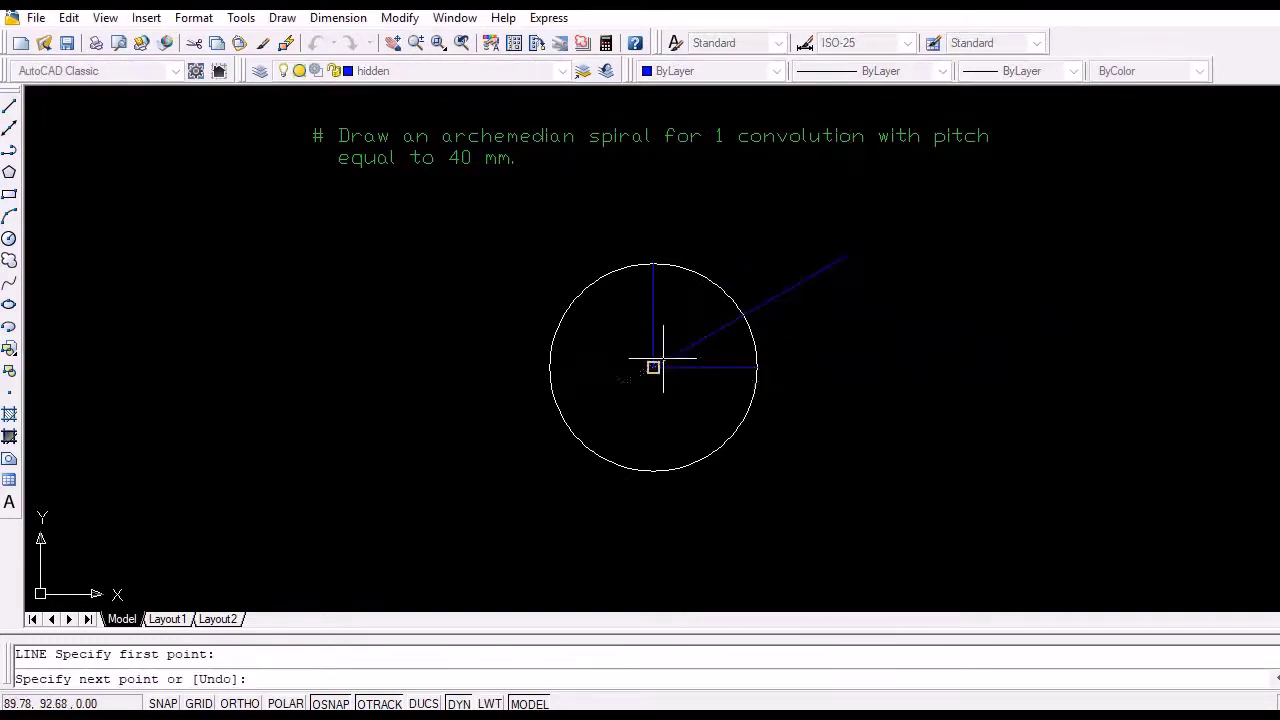
text(u)
key(Return)
click(653, 367)
key(Tab)
text(60)
key(Tab)
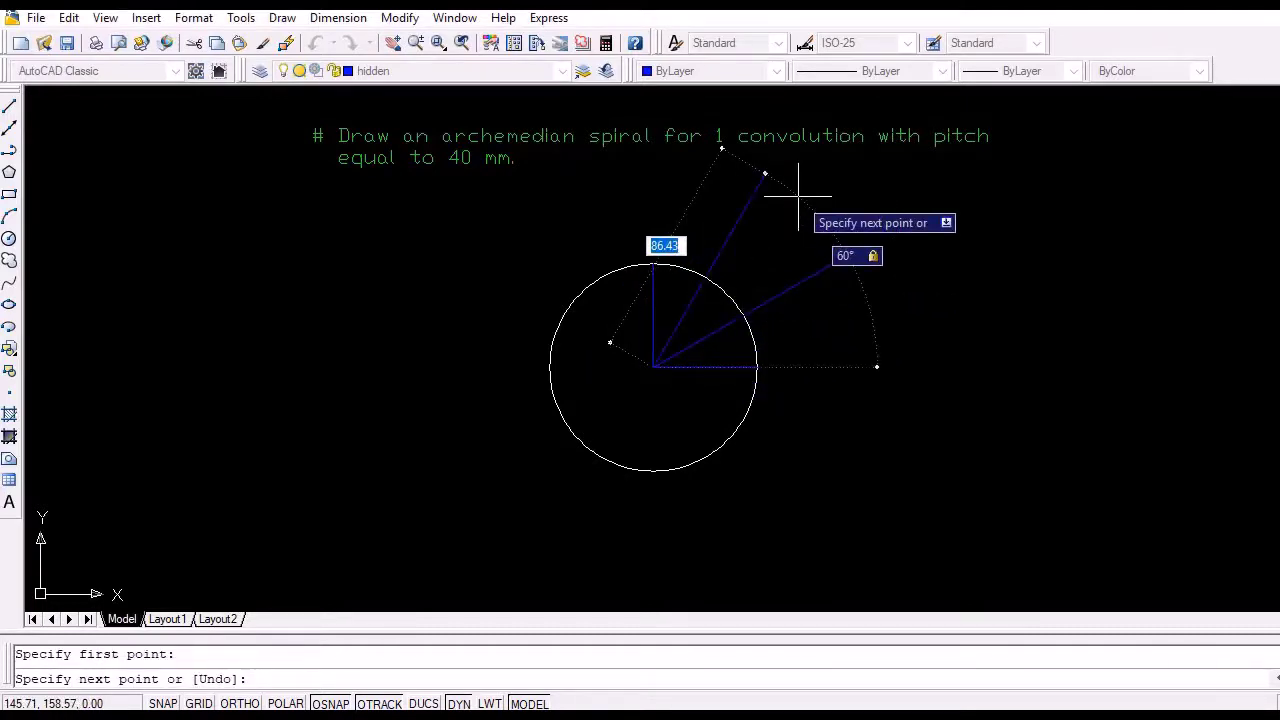
key(Return)
key(Return)
key(Return)
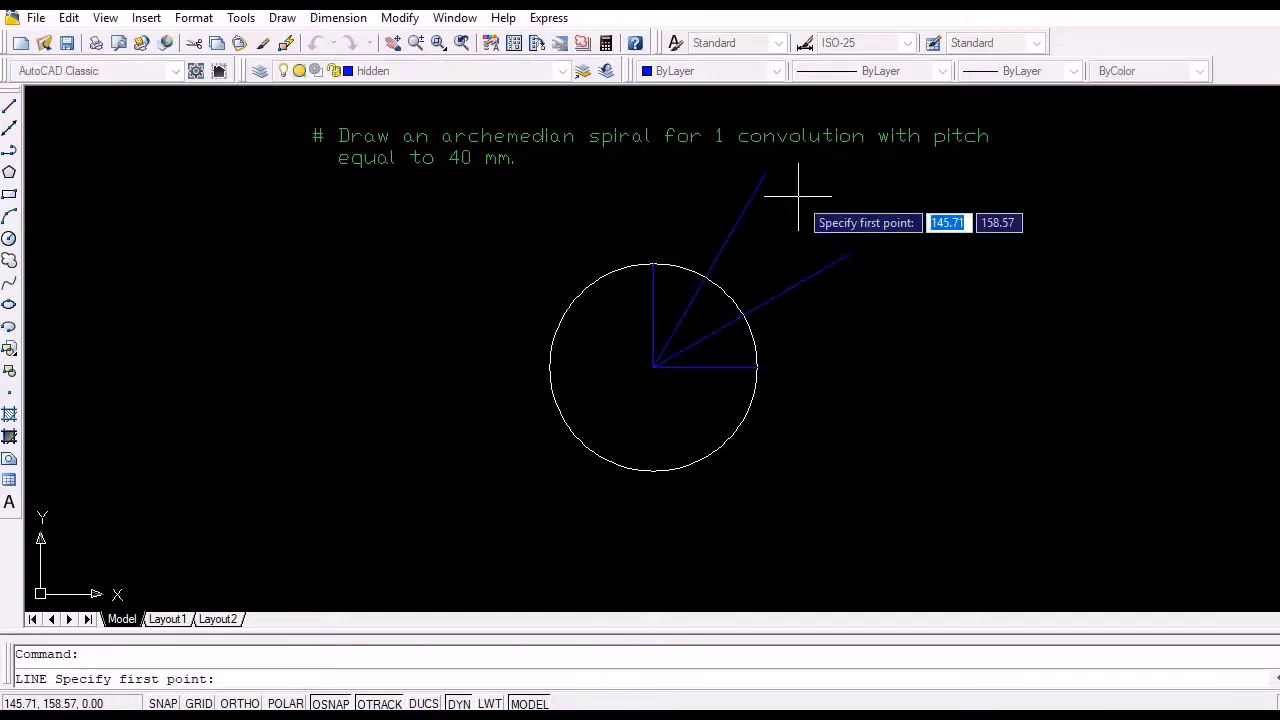
click(798, 196)
key(Return)
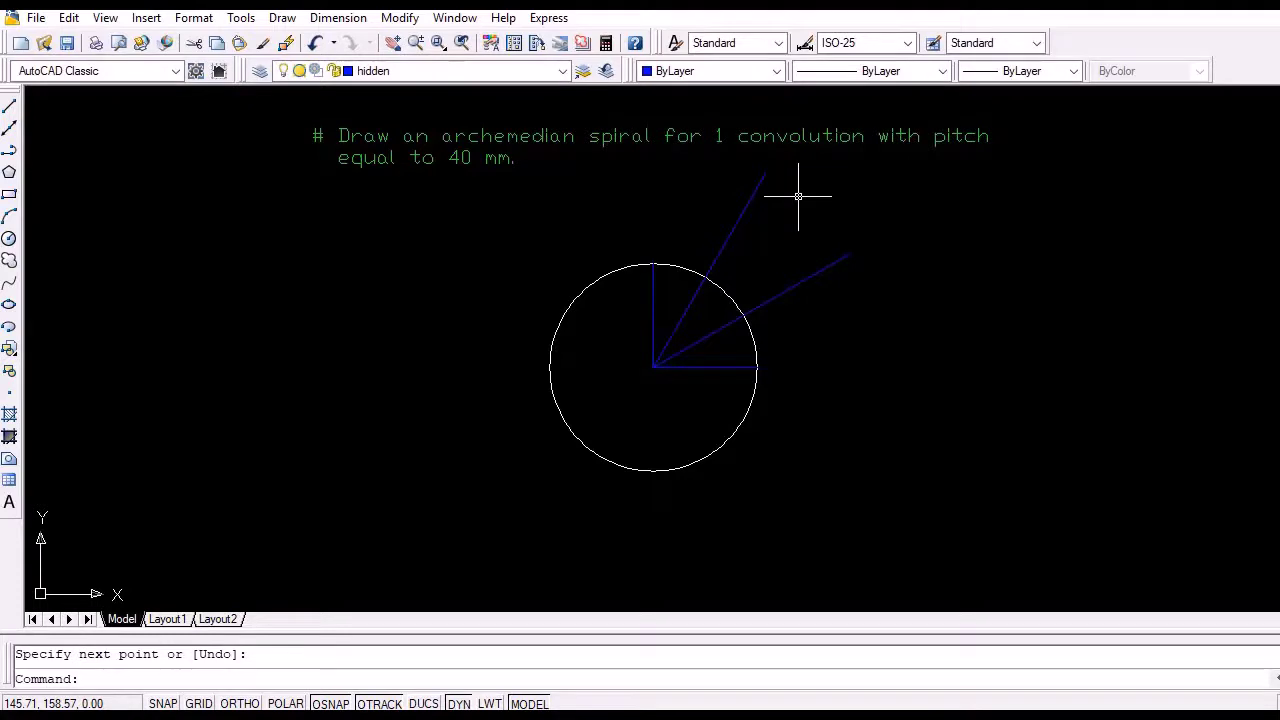
Trim the parts of the 30° and 60° lines that extend outside the circle
text(trim)
key(Return)
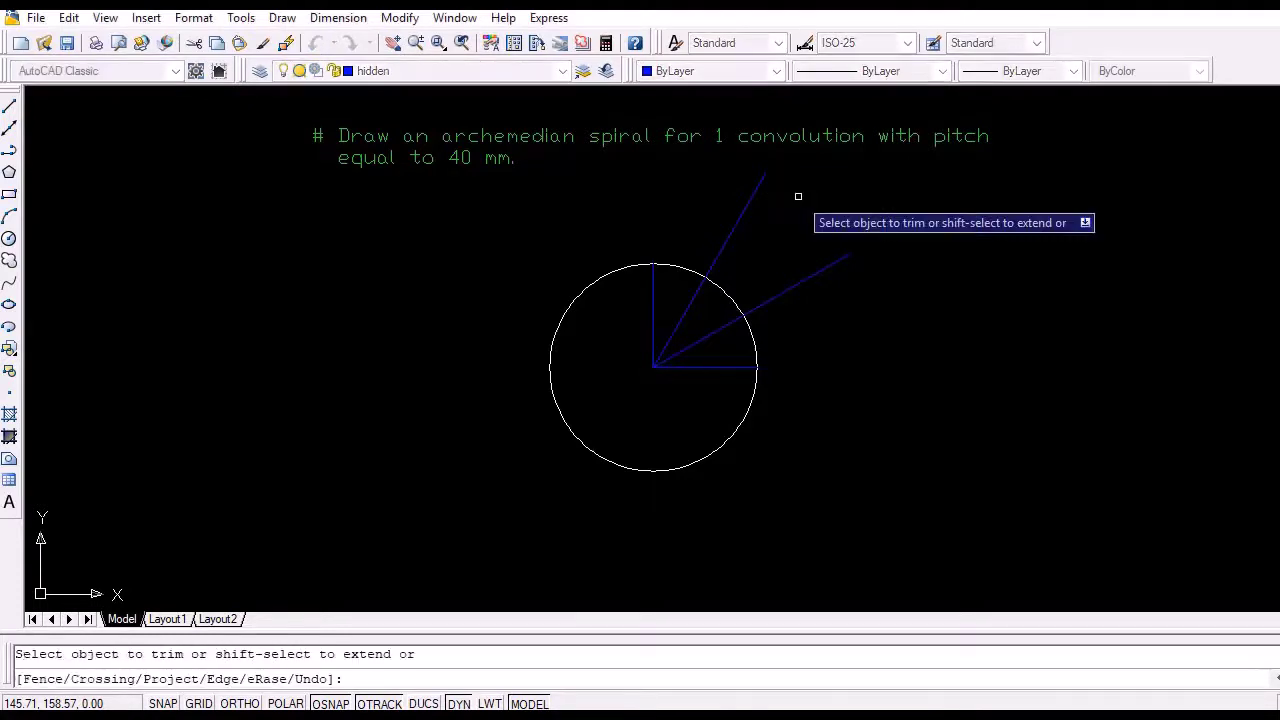
click(863, 283)
click(748, 187)
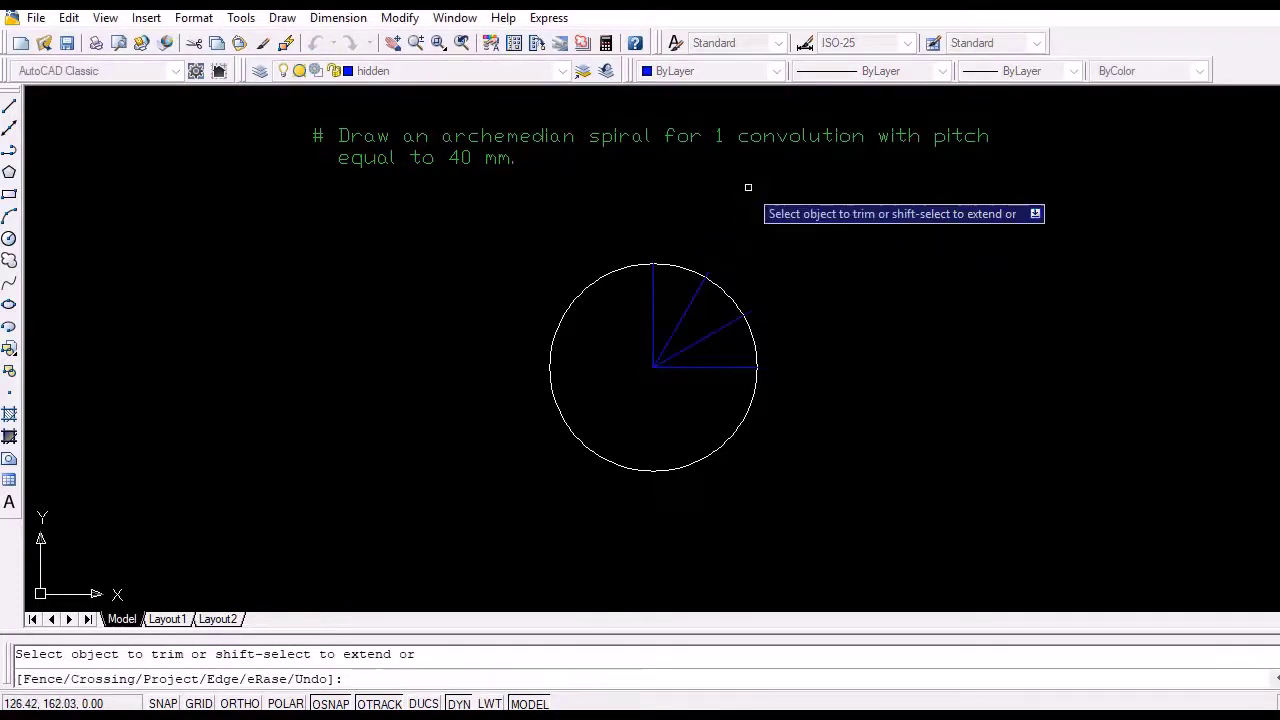
key(Return)
Mirror the horizontal, 30° and 60° radius lines about the vertical radius, keeping the source lines
text(mirror)
key(Return)
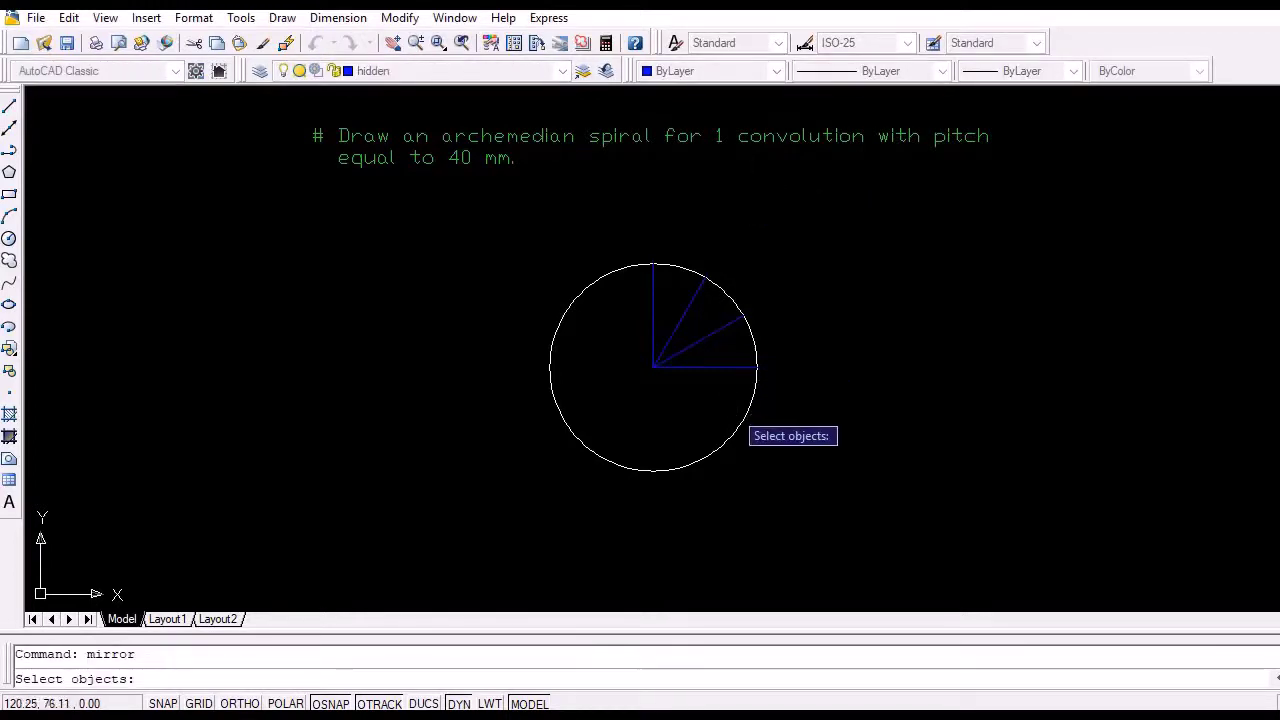
click(724, 372)
click(671, 302)
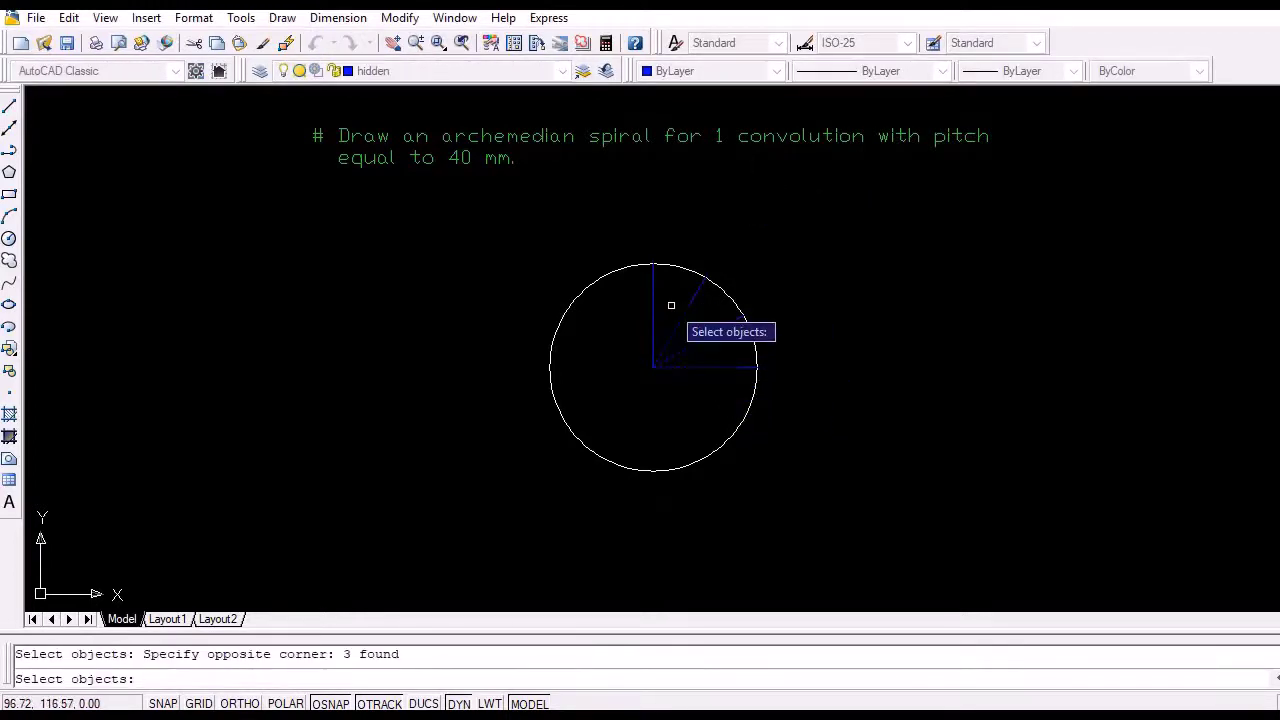
key(Return)
click(653, 365)
click(653, 268)
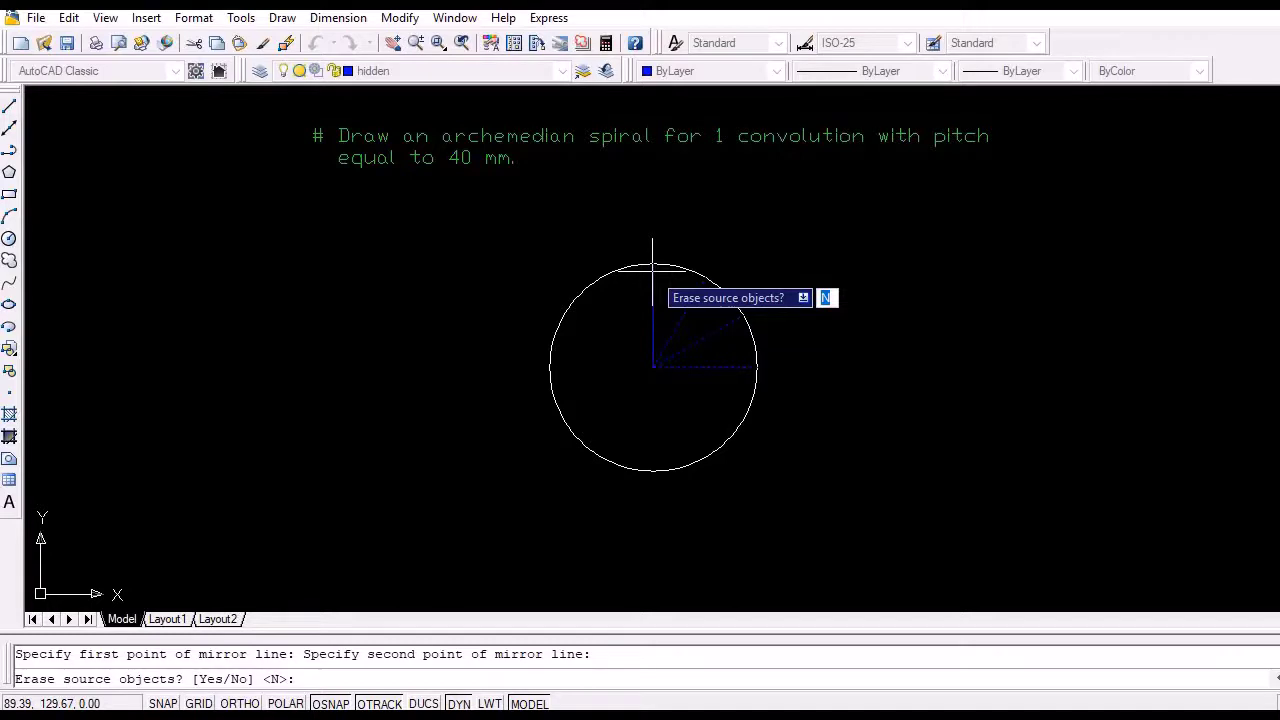
key(Return)
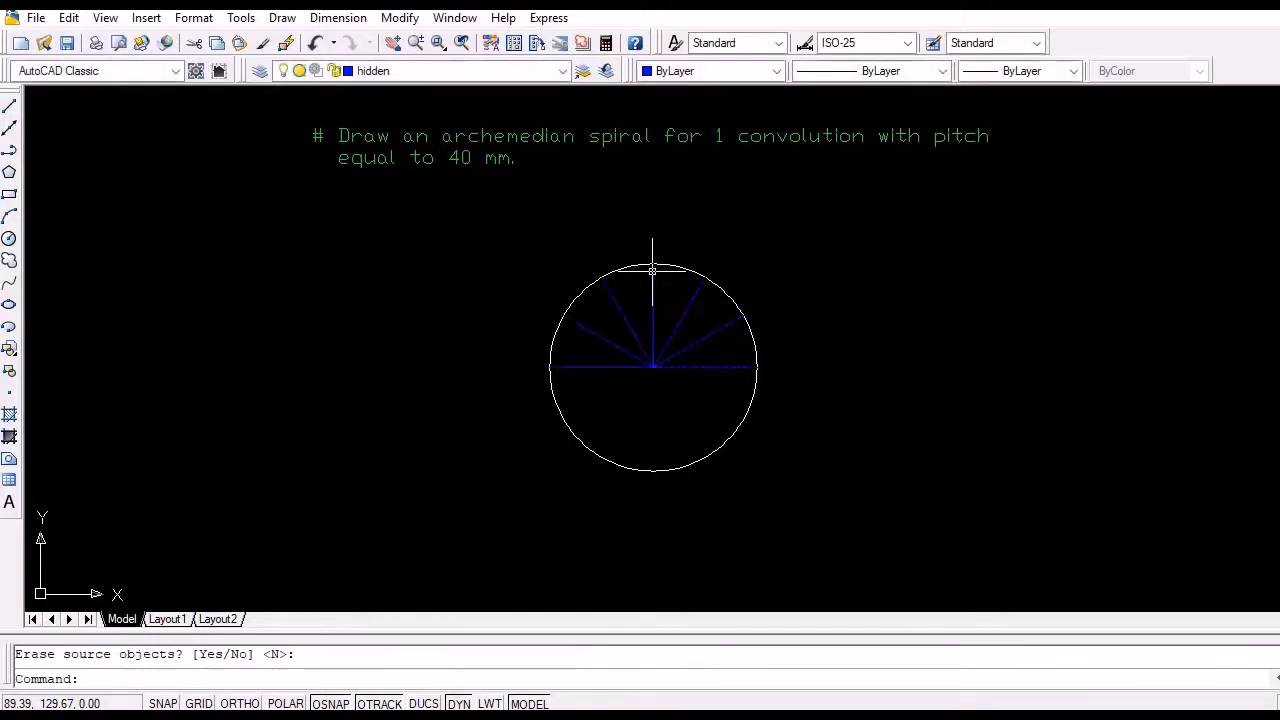
Mirror the spokes of the upper half about the horizontal diameter, keeping the source lines
key(Return)
click(712, 346)
click(598, 316)
key(Return)
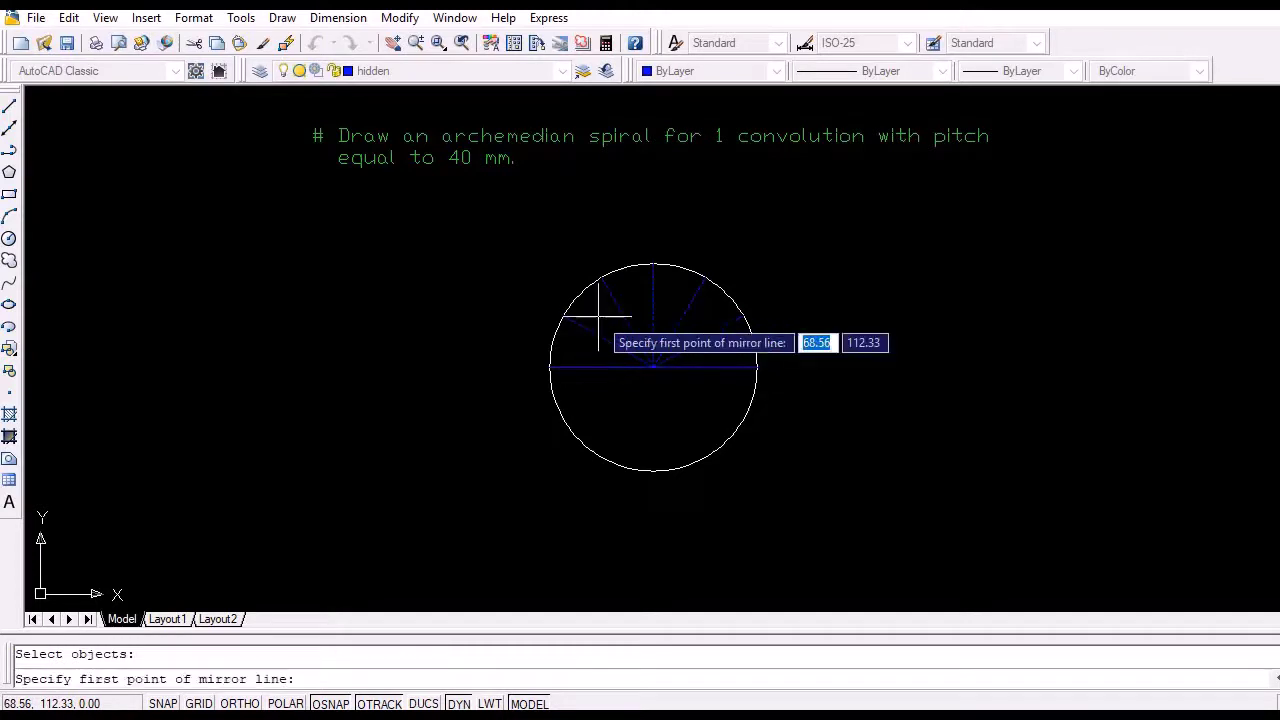
click(551, 367)
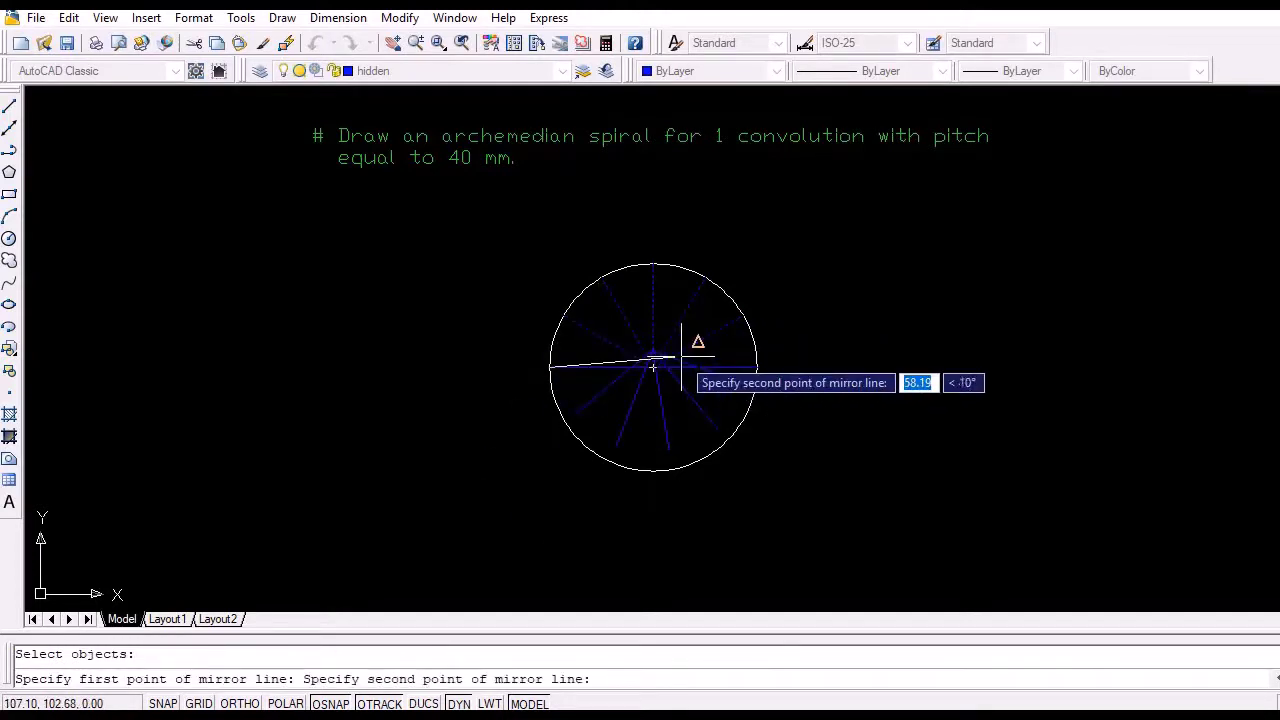
click(659, 366)
key(Return)
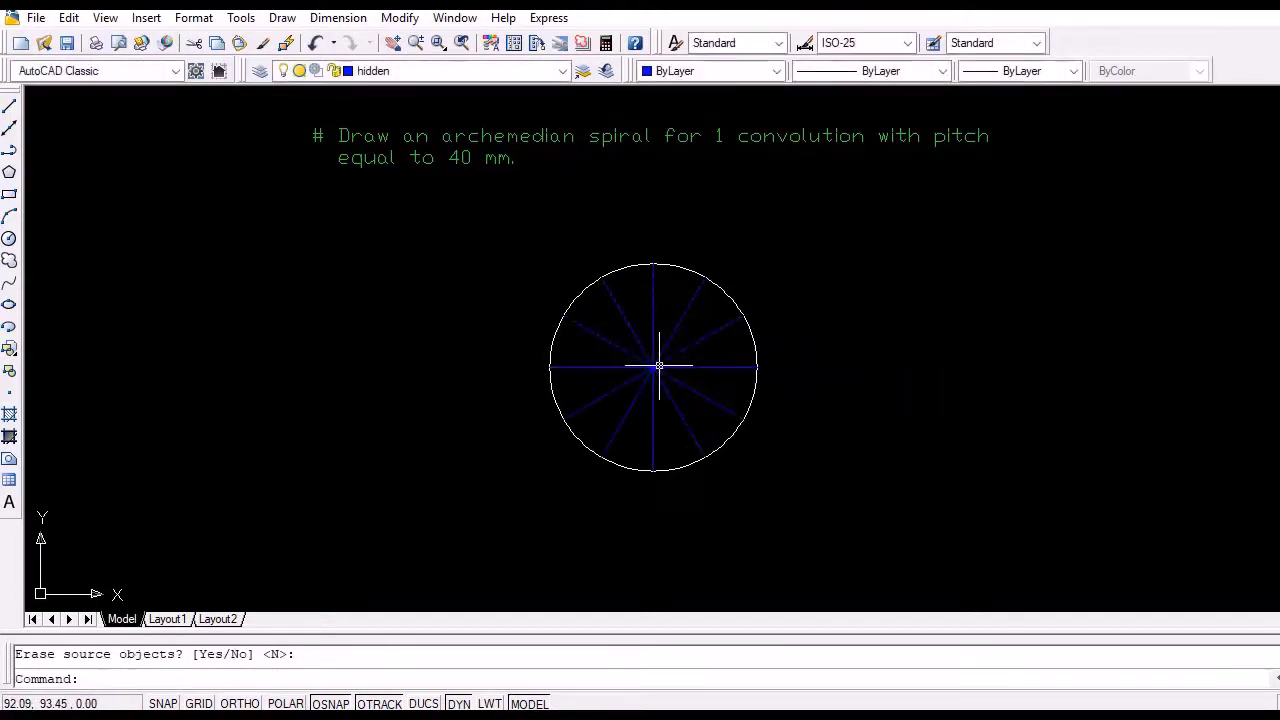
Label the twelve spoke ends 1 to 12 counterclockwise from the bottom quadrant, using single-line text with a height of 3 and no rotation
text(a)
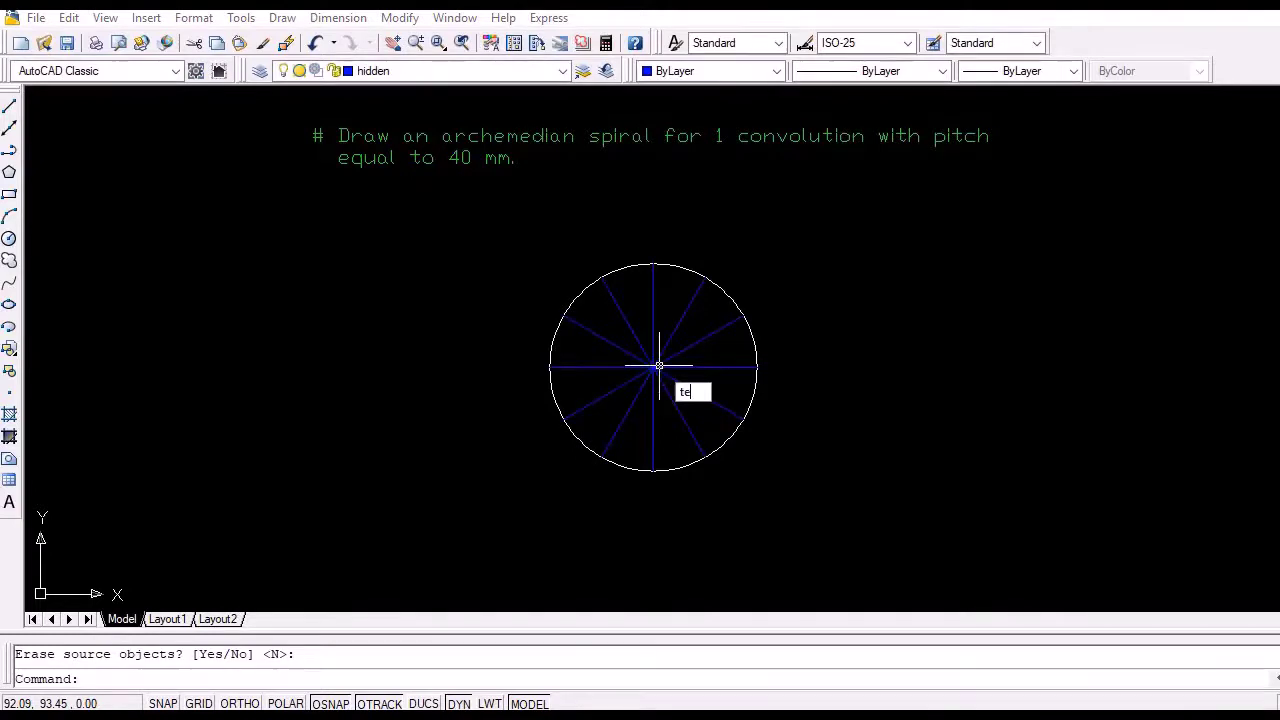
key(Return)
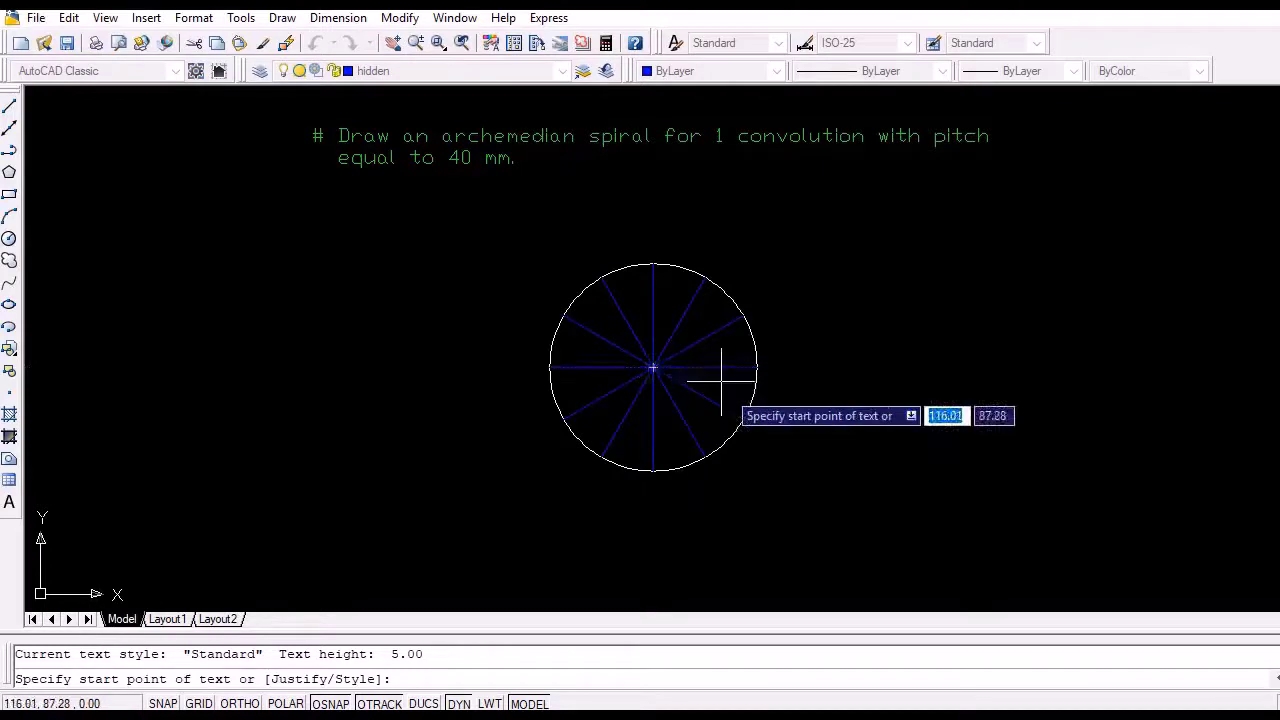
click(653, 493)
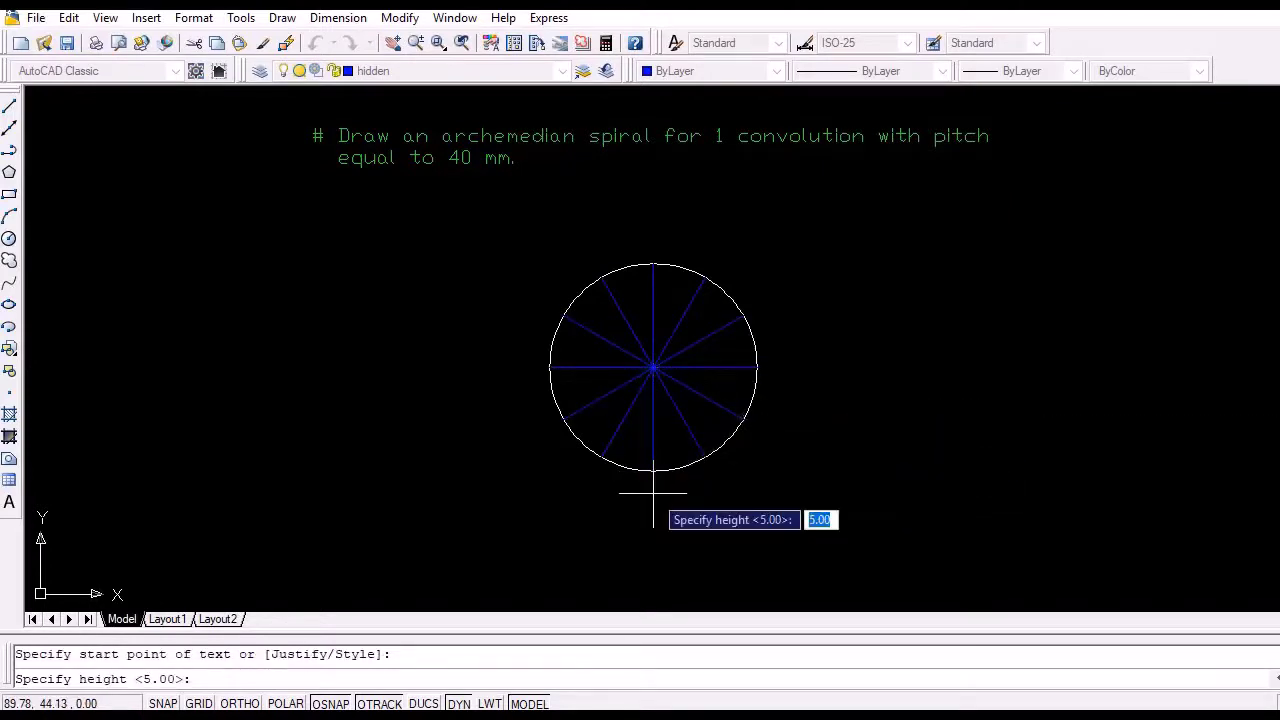
text(3)
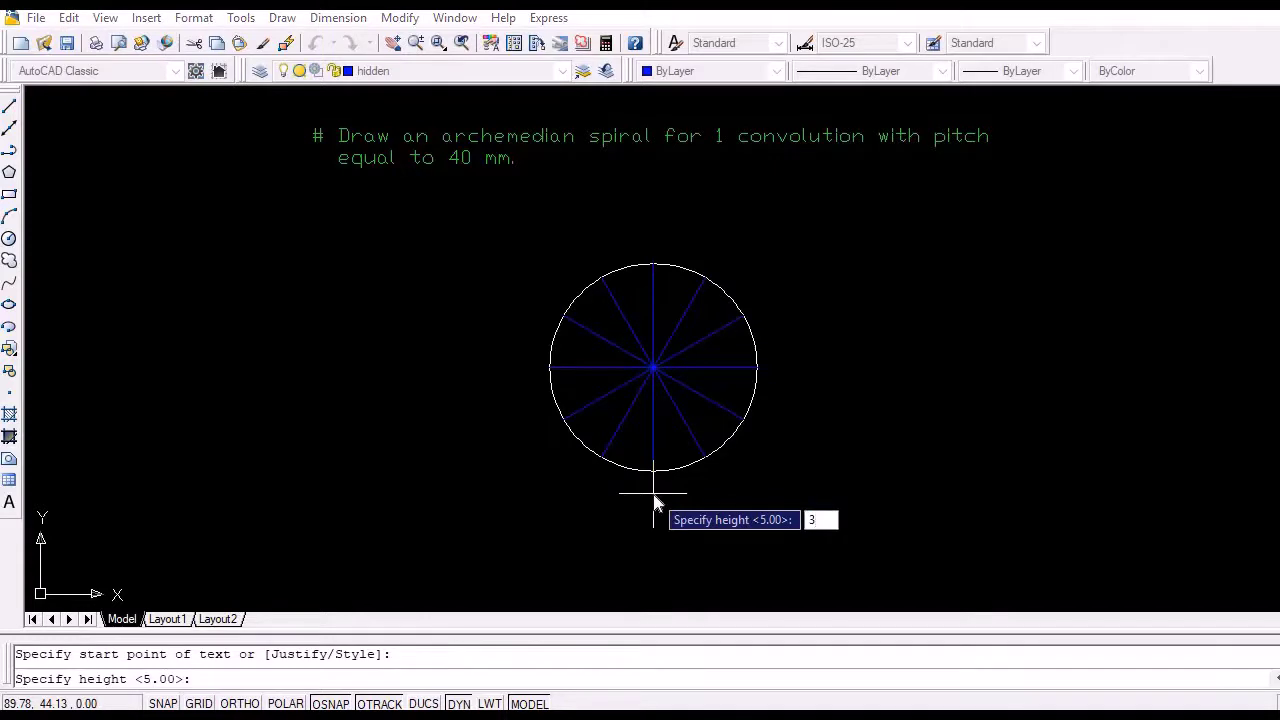
key(Return)
key(Return)
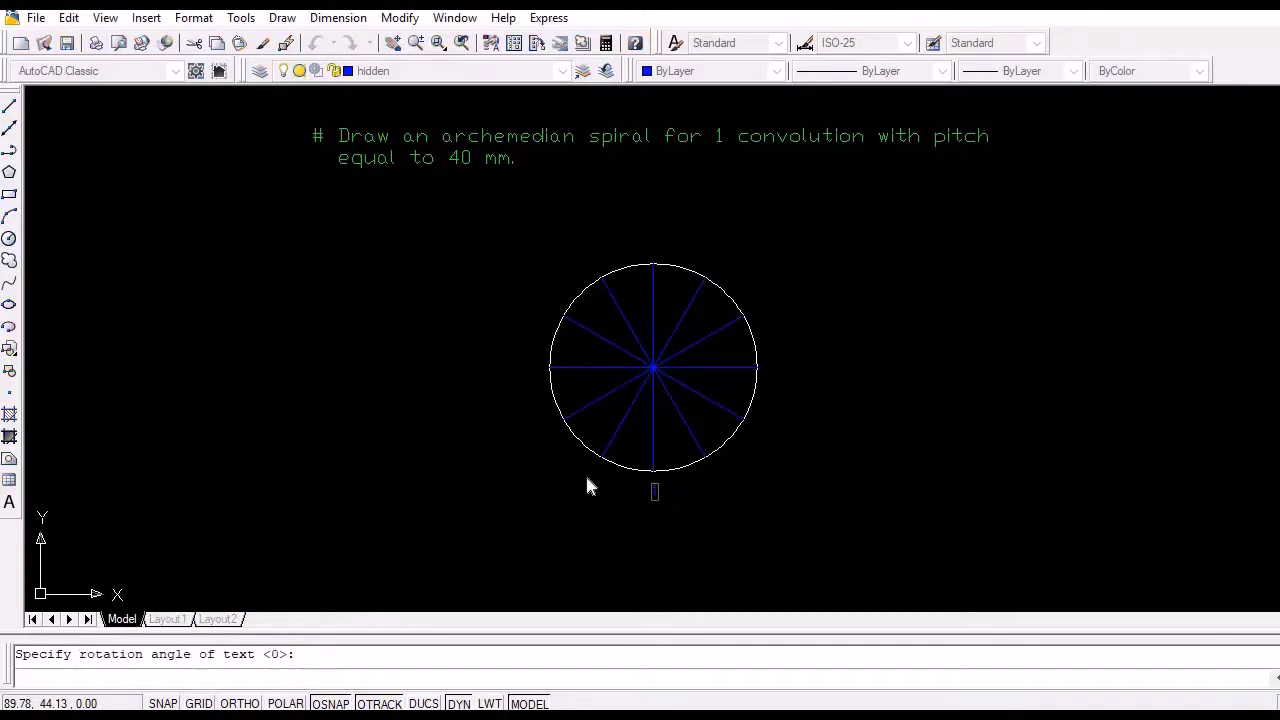
click(711, 479)
text(2)
click(756, 440)
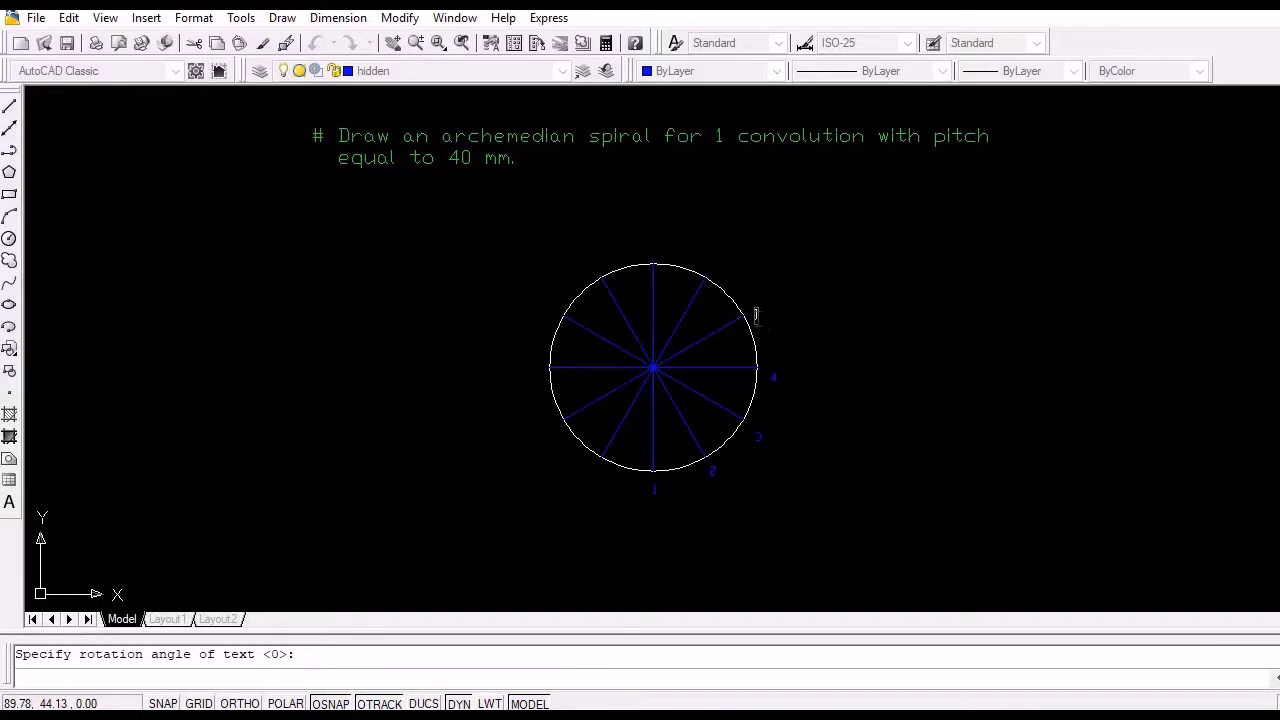
text(6)
click(642, 244)
click(581, 263)
key(Return)
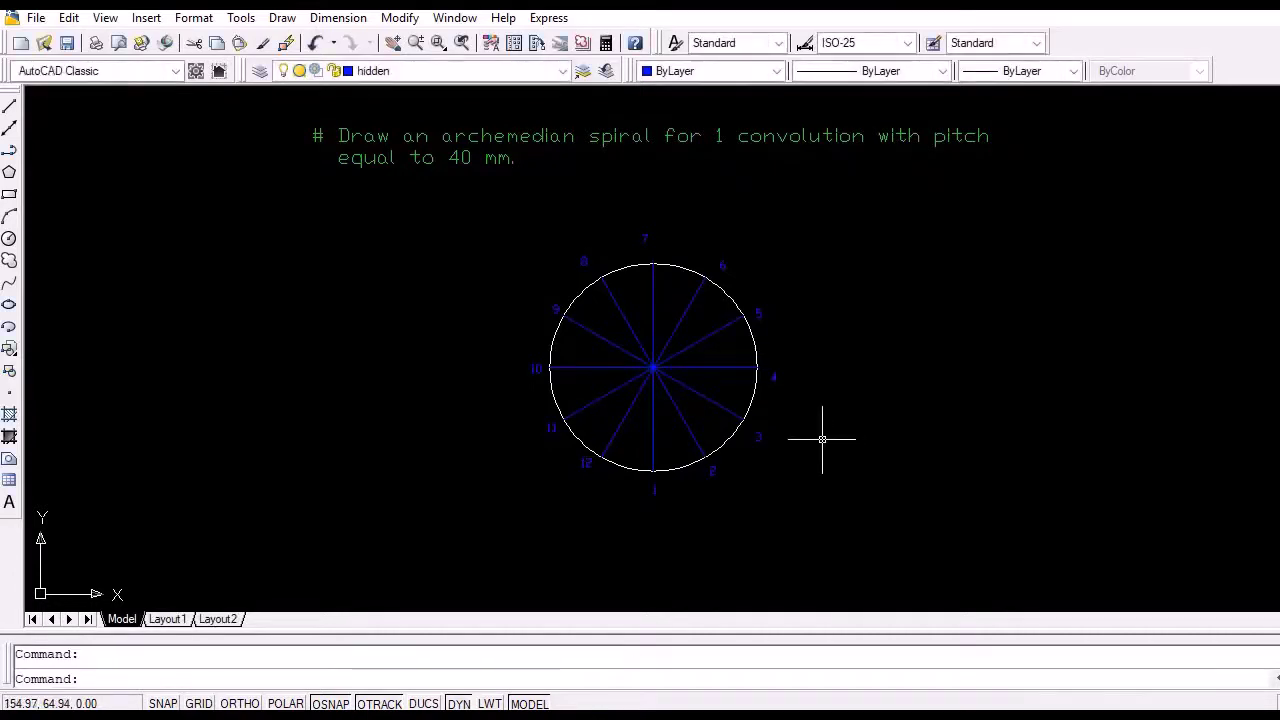
Undo the last Divide command and make the point layer current
scroll(684, 375, up, 3)
key(ctrl+z)
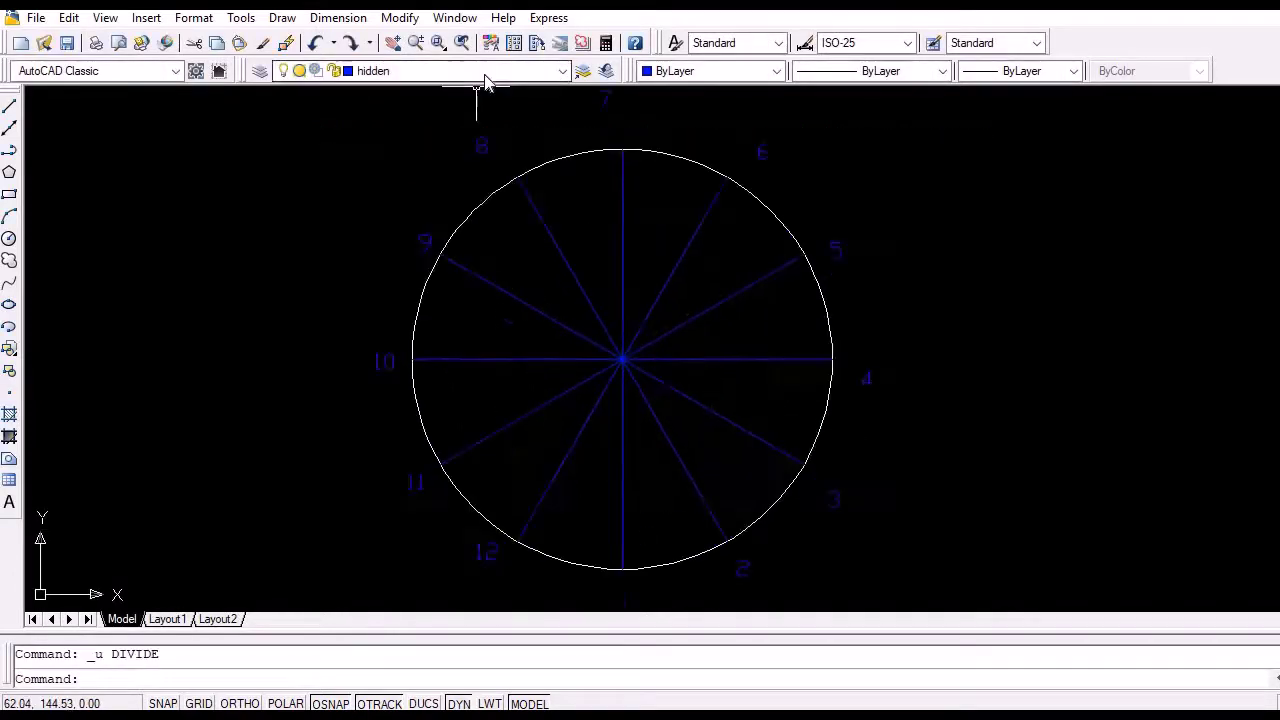
click(484, 71)
click(474, 123)
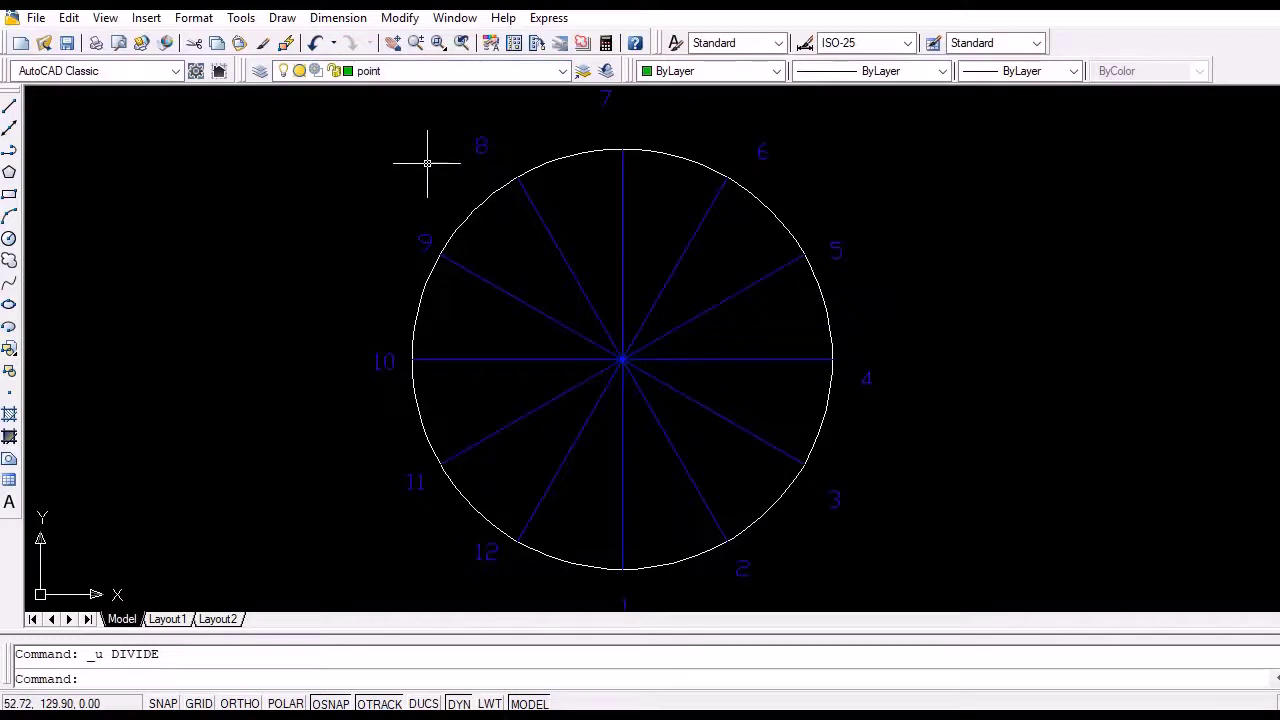
Divide the lower and upper vertical radii of the circle into 12 equal segments each
text(d)
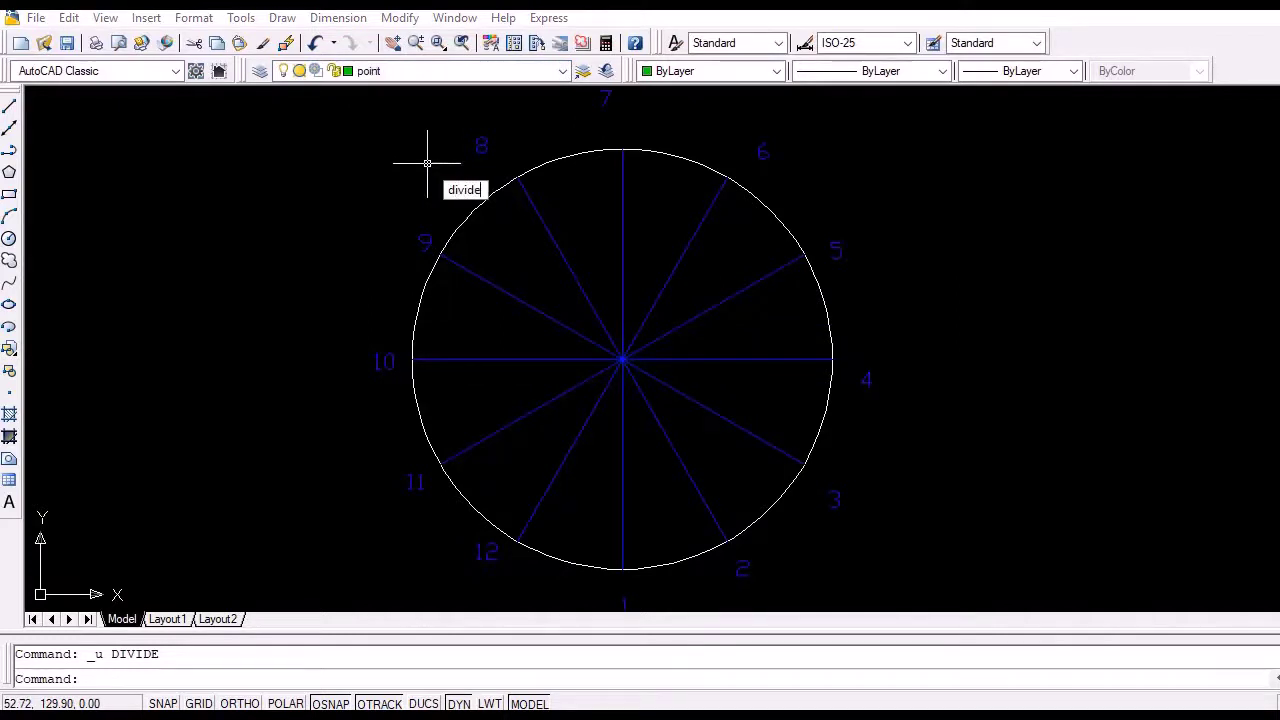
text(ivide)
key(Return)
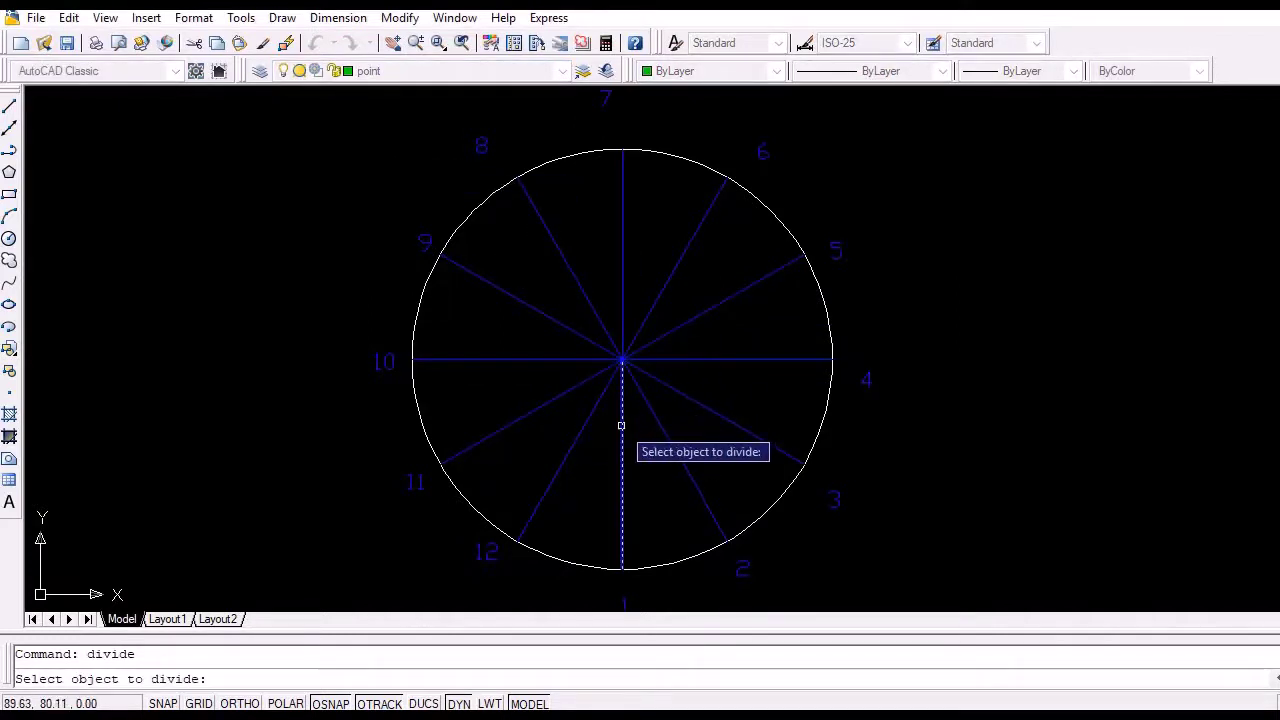
click(621, 426)
text(12)
key(Return)
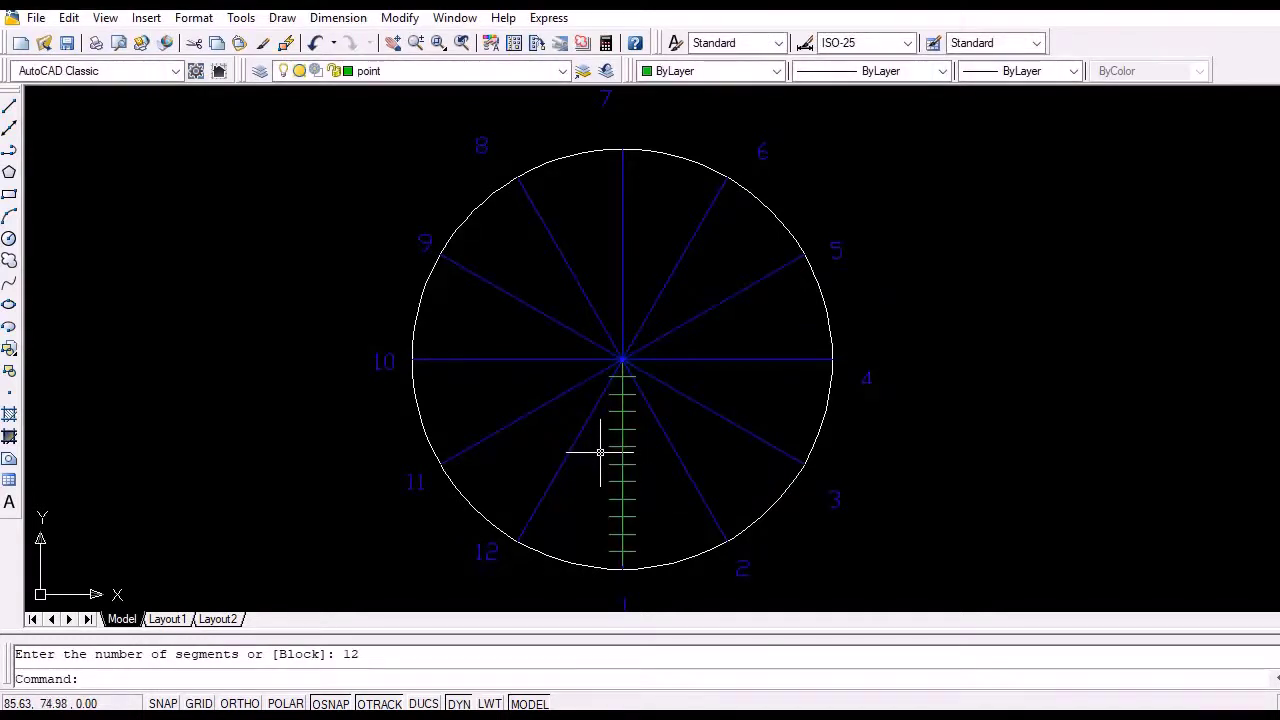
key(Return)
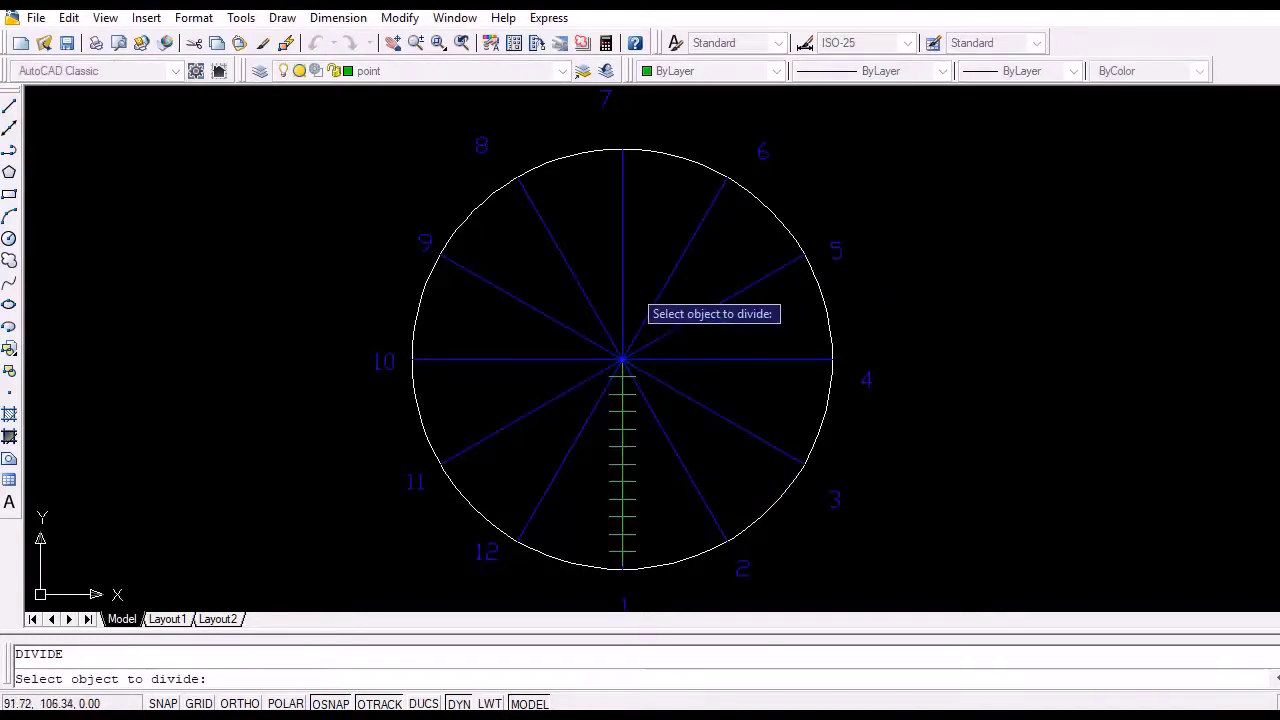
click(620, 281)
text(12)
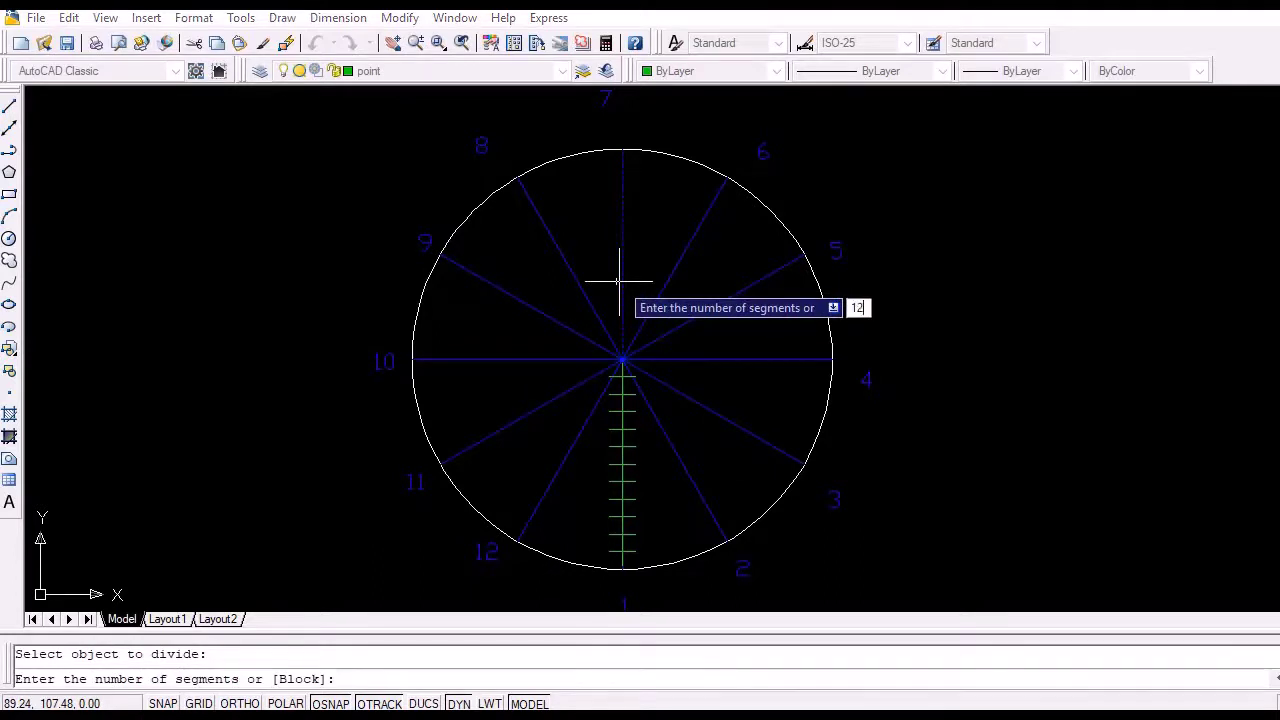
key(Return)
Number the lower vertical radius 1 to 12 from the centre outward and label its outer end 1, using single-line text with height 2 and no rotation
text(text)
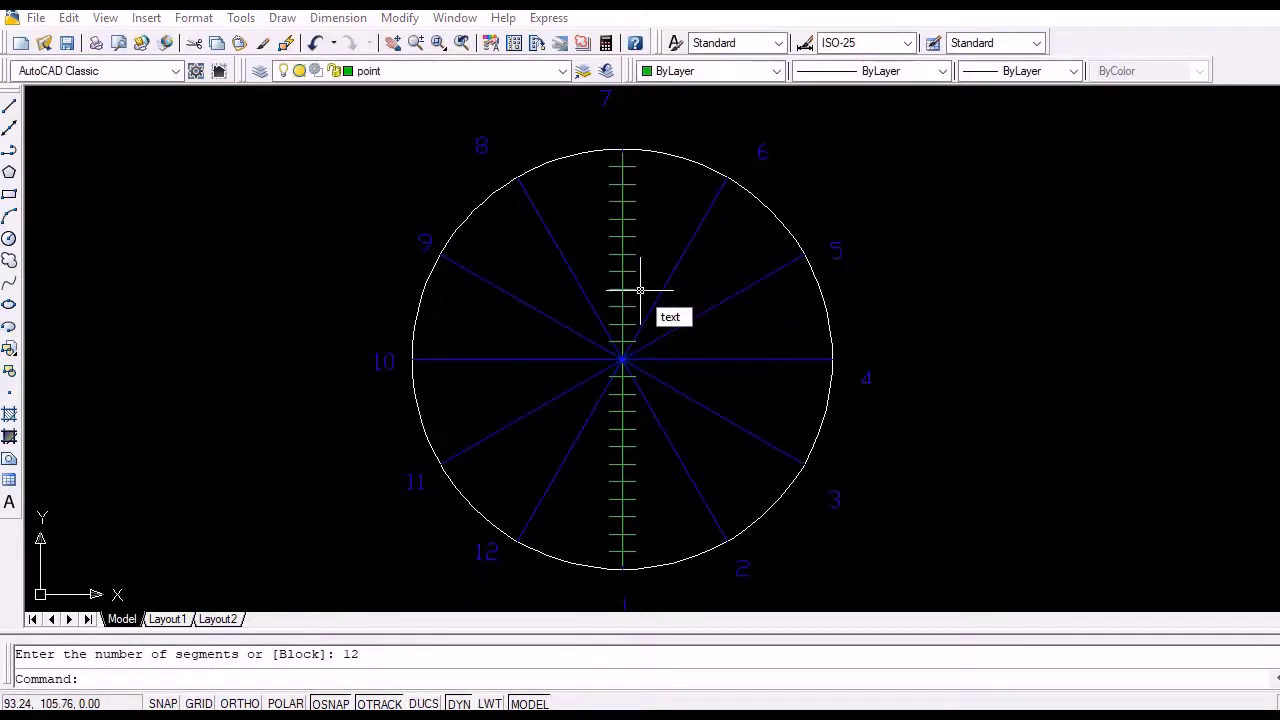
key(Return)
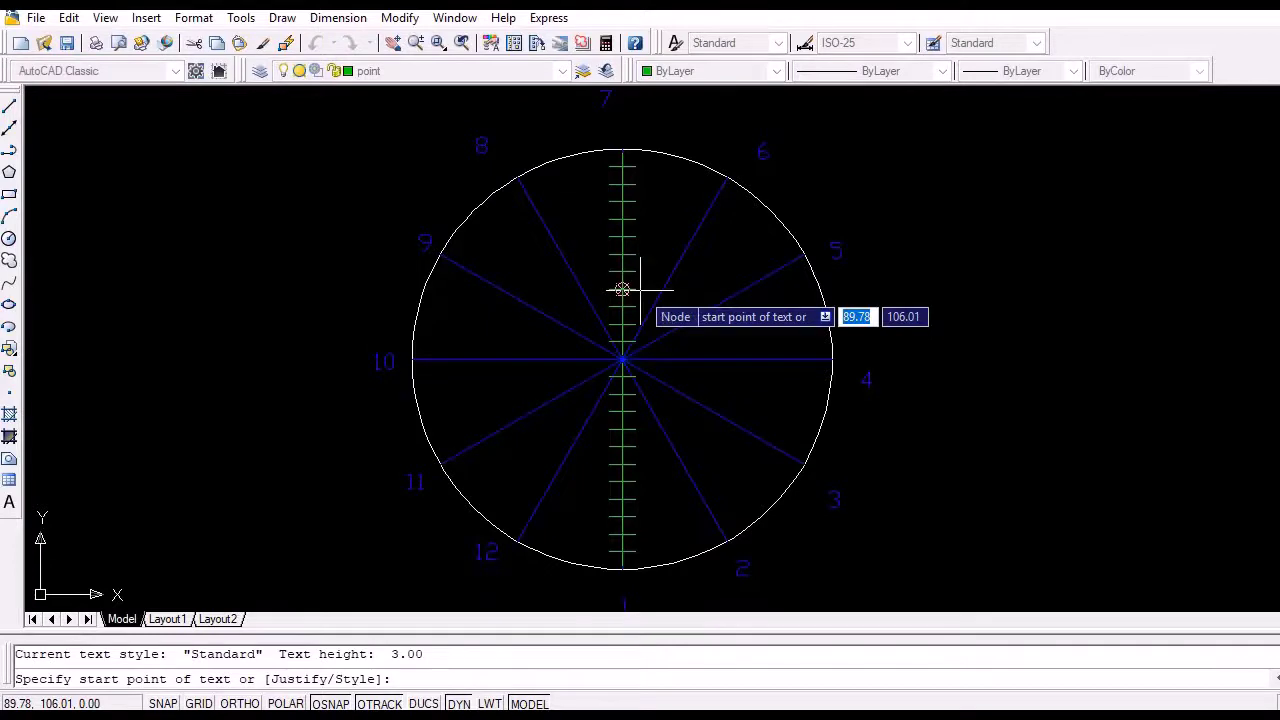
scroll(630, 478, up, 3)
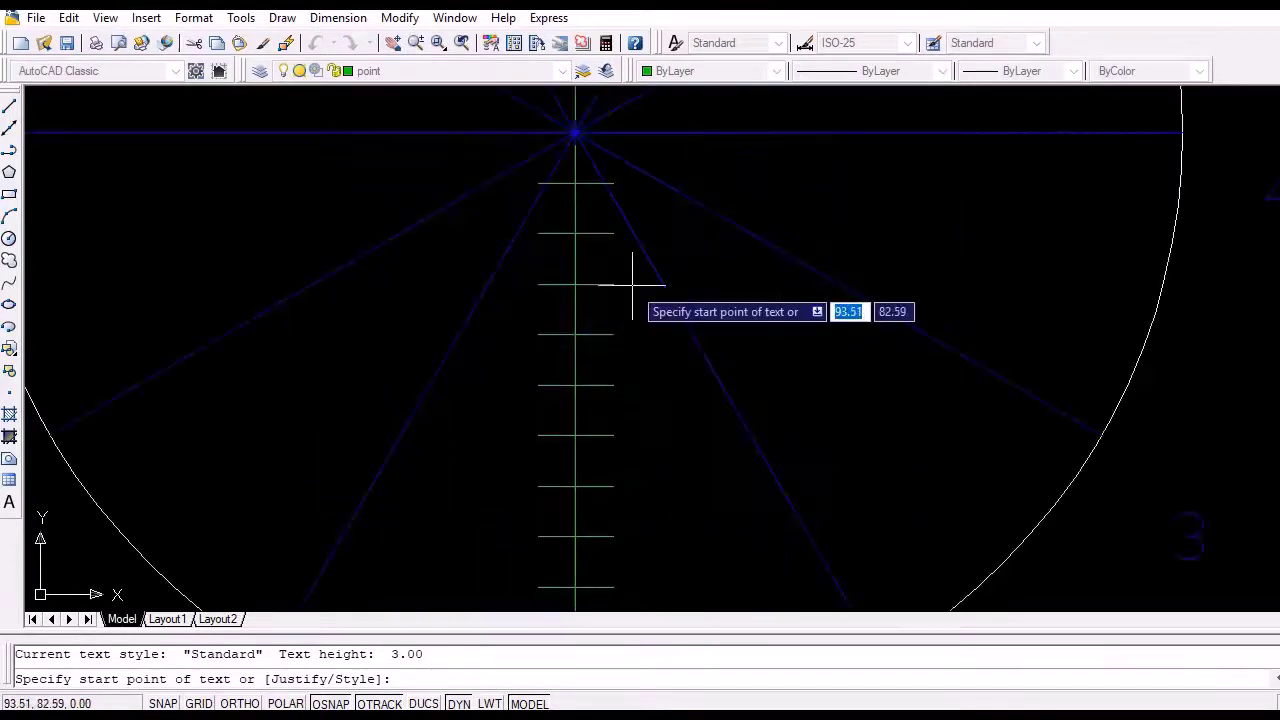
scroll(635, 295, down, 2)
click(655, 160)
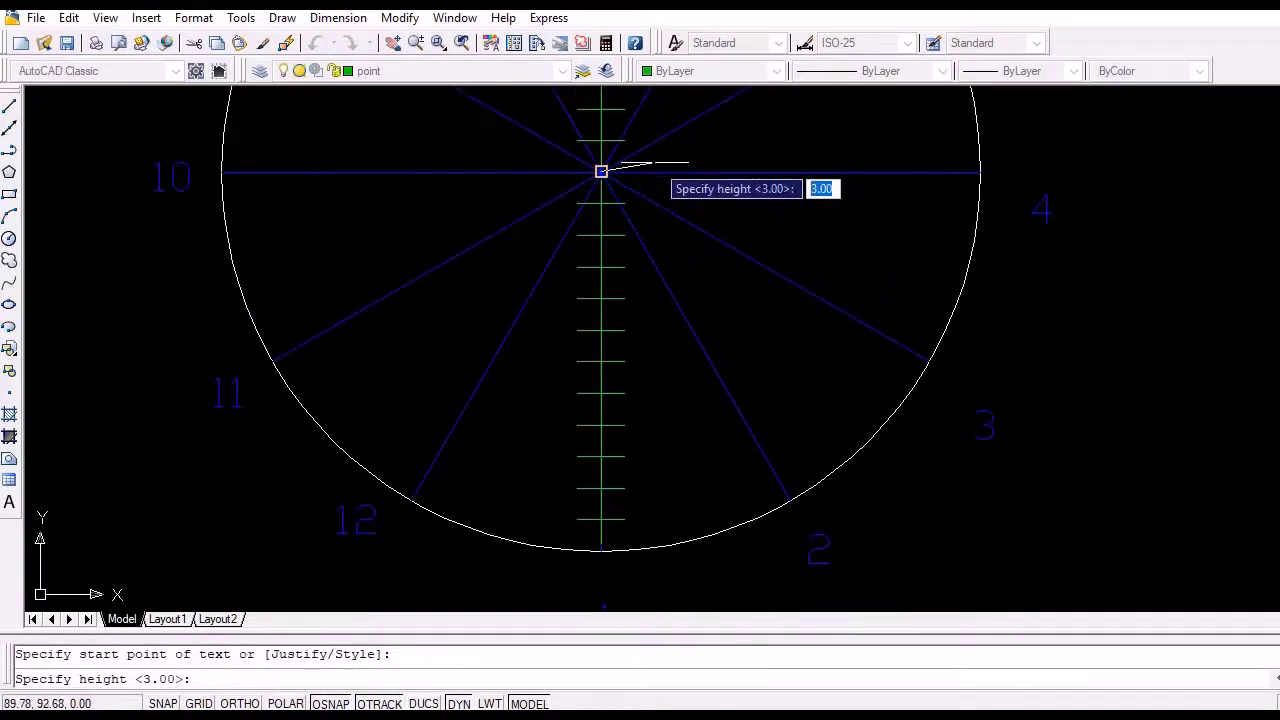
text(2)
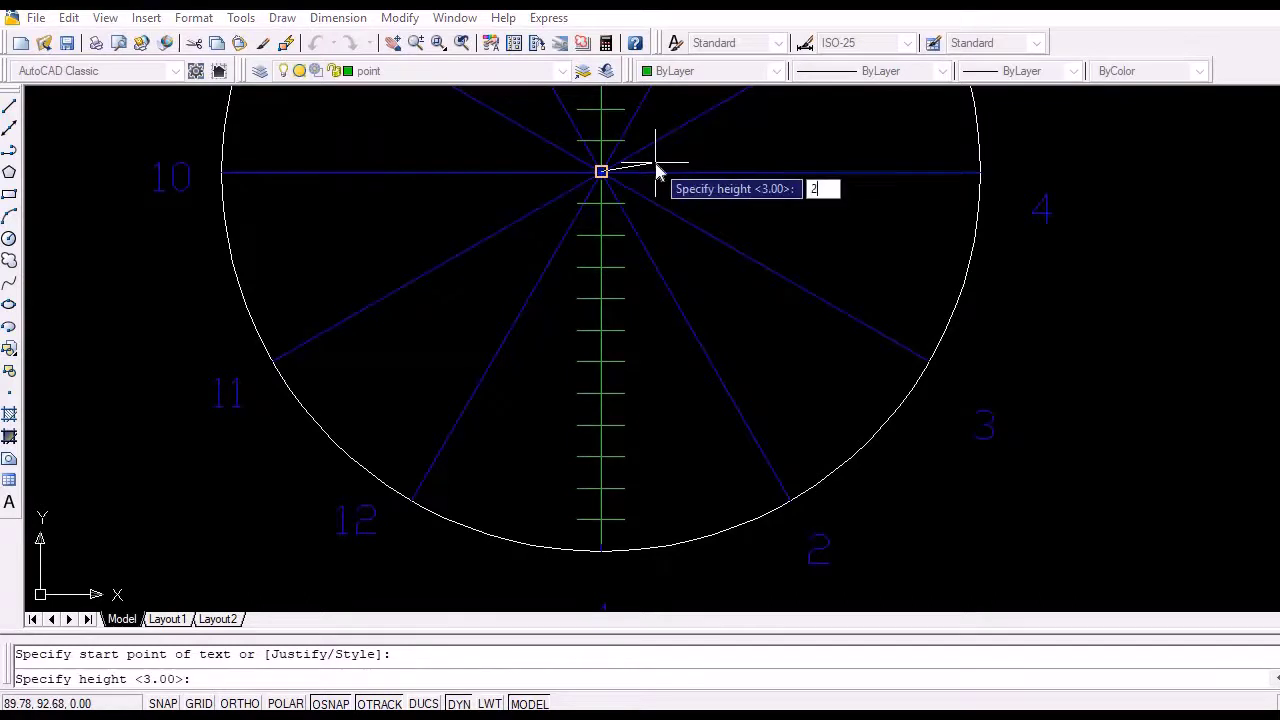
key(Return)
key(Return)
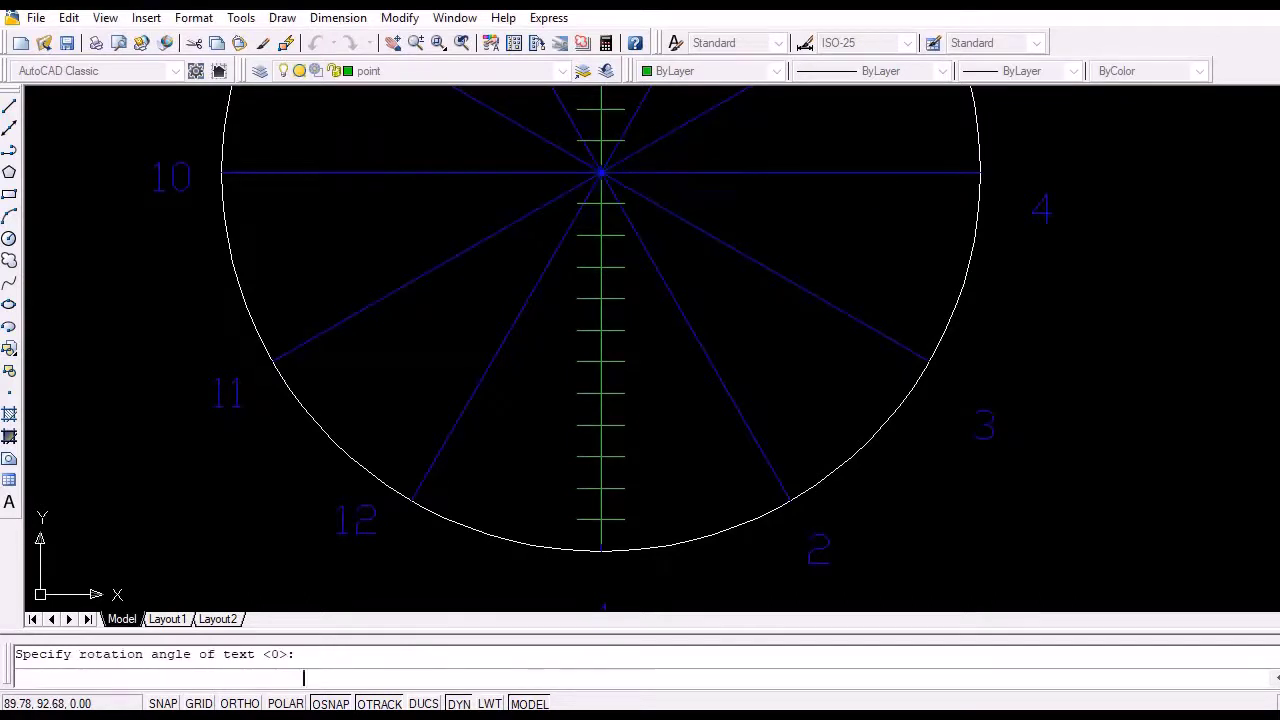
click(640, 157)
text(1)
click(632, 209)
text(2)
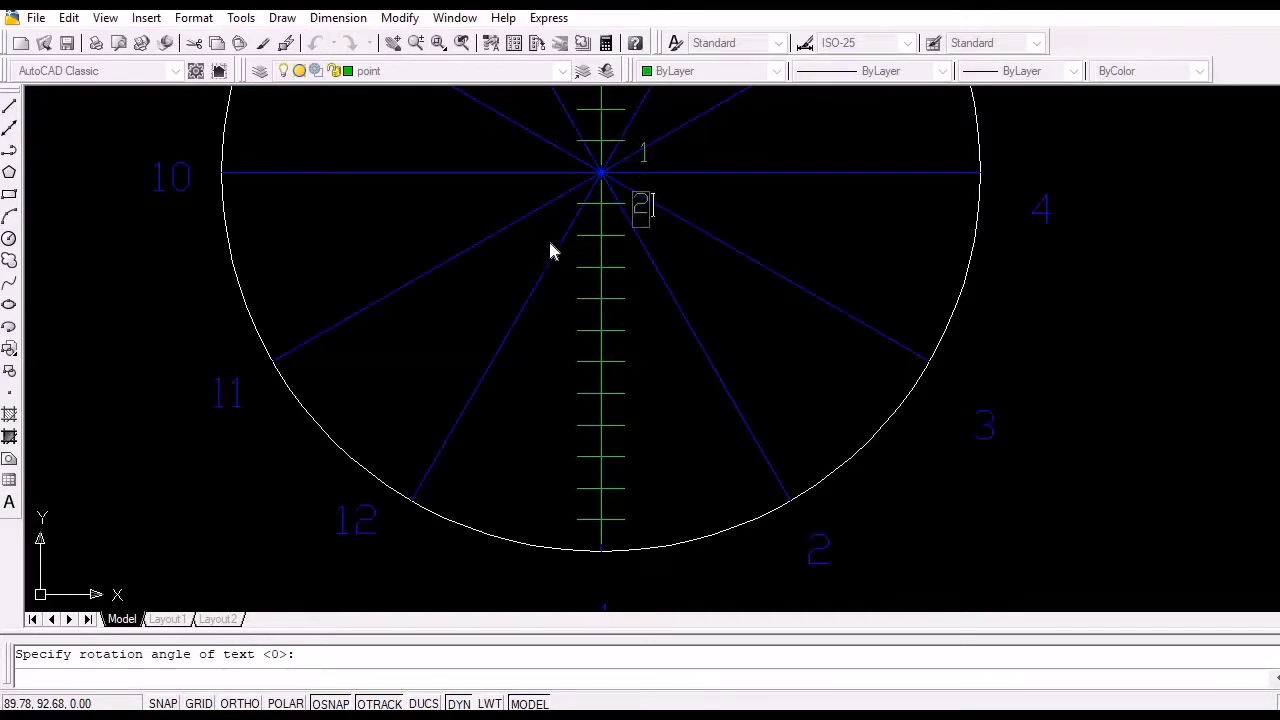
click(643, 265)
text(4)
click(549, 302)
text(5)
click(638, 335)
text(6)
click(555, 363)
text(7)
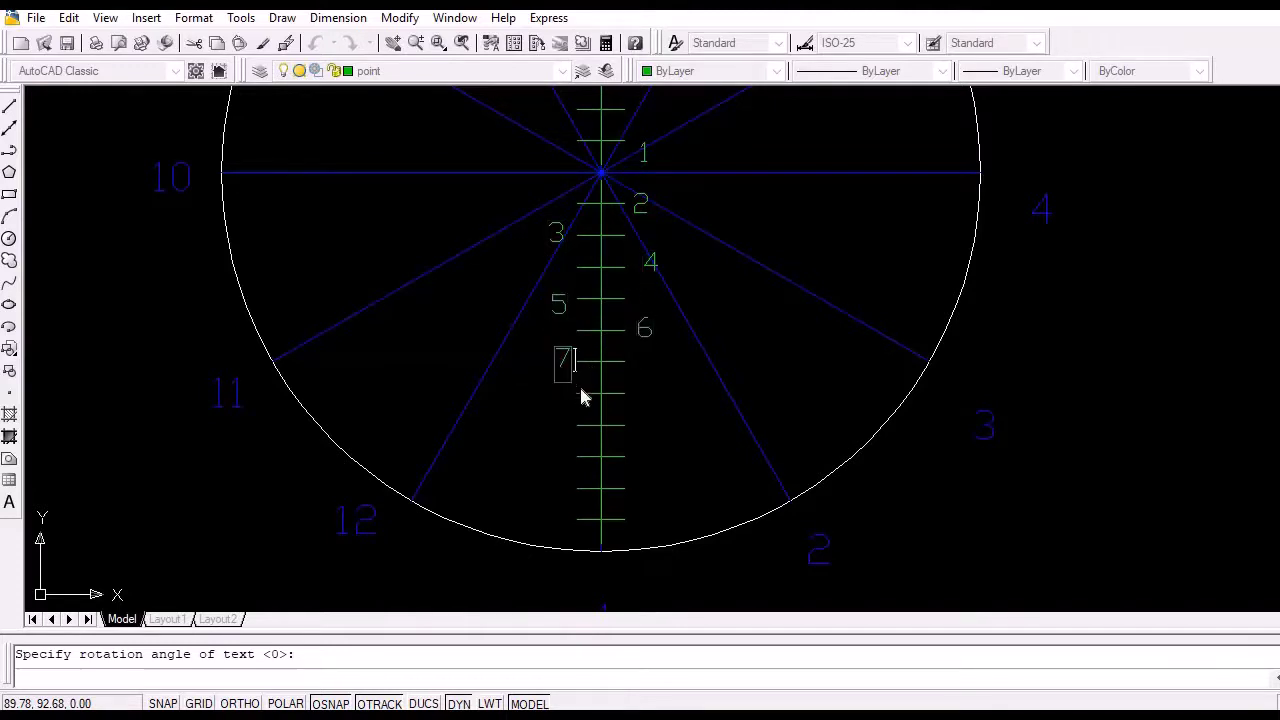
text(8)
click(564, 443)
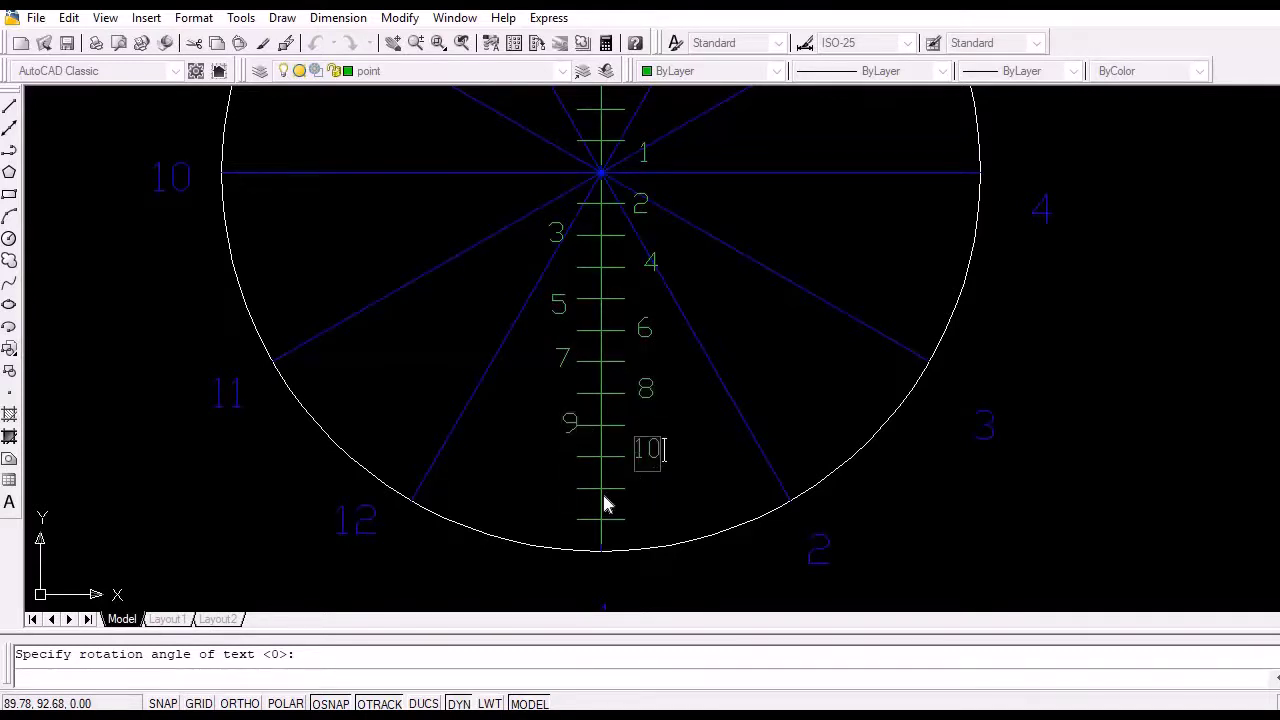
click(549, 500)
text(11)
click(638, 524)
text(12)
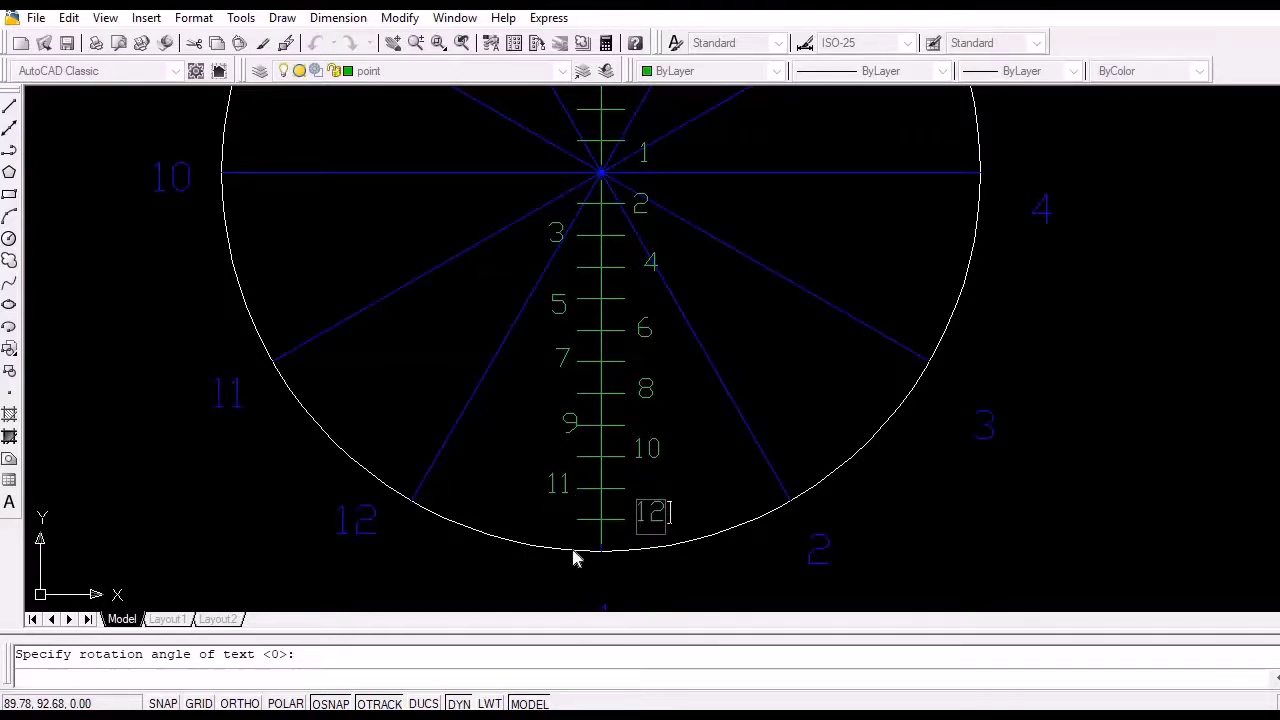
click(604, 578)
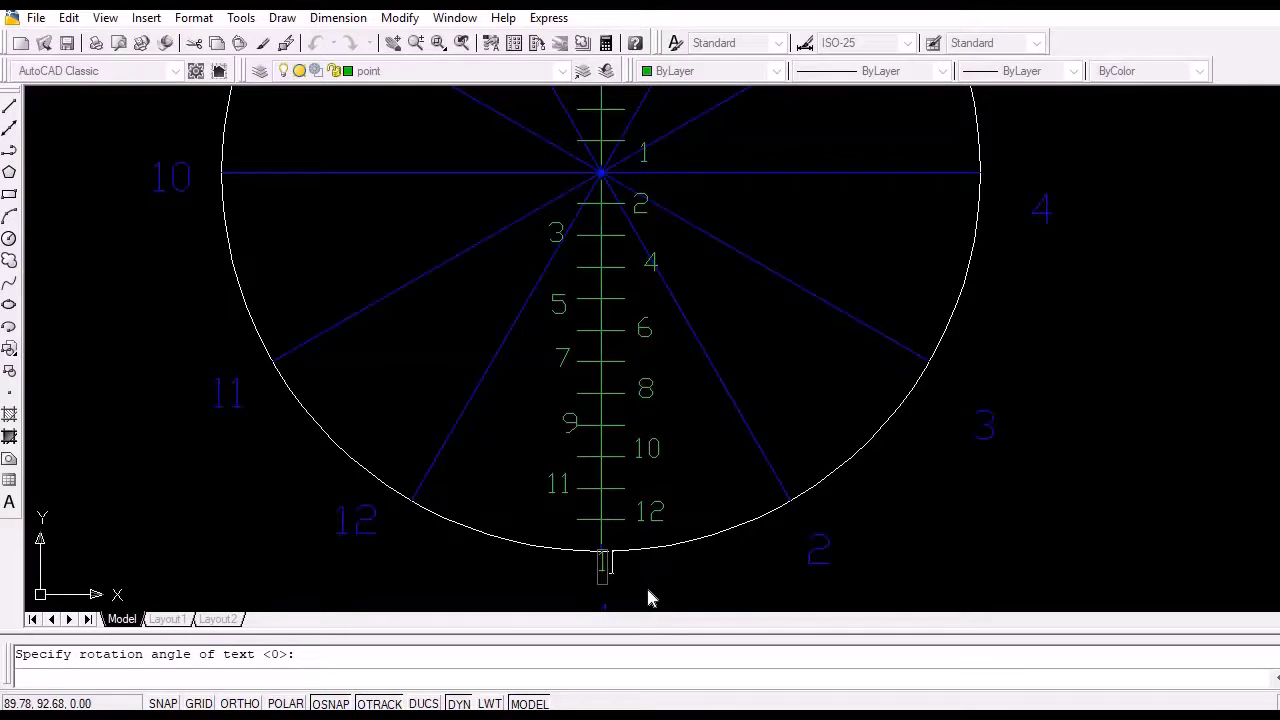
key(Return)
key(Return)
Draw an arc about the circle's centre from the division point labelled 2, extending counterclockwise past spoke 2
text(arc)
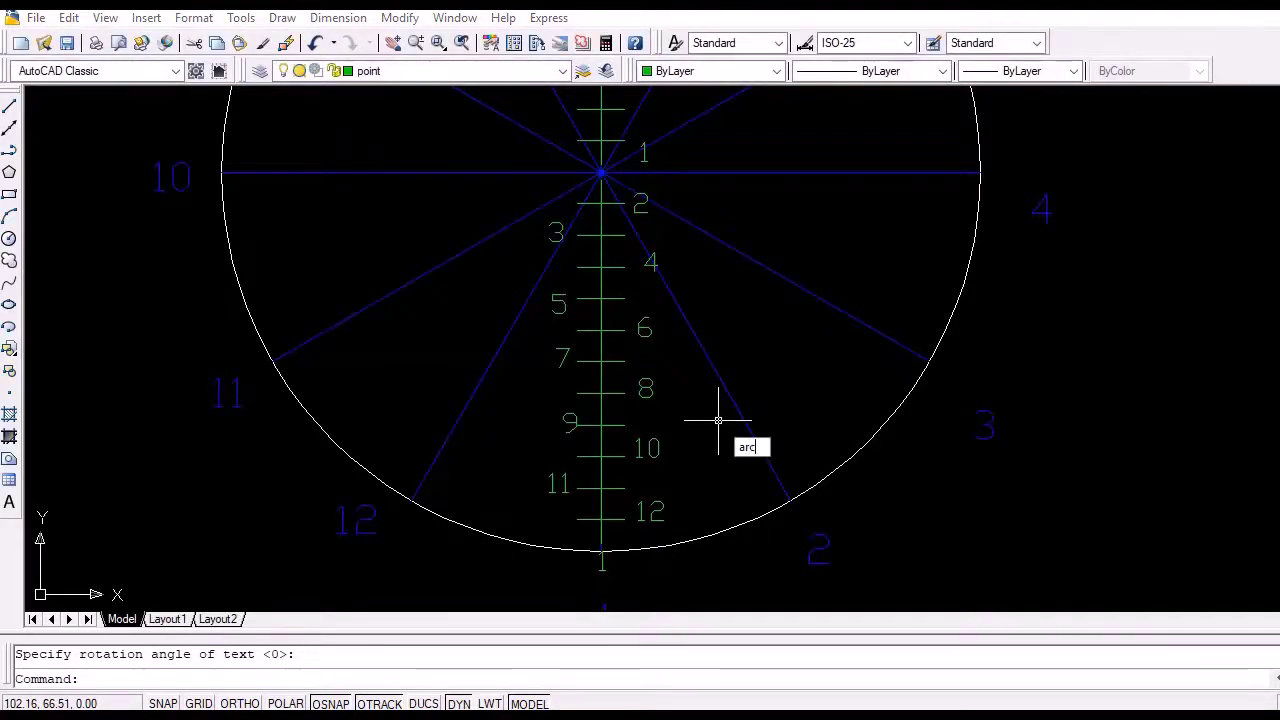
key(Return)
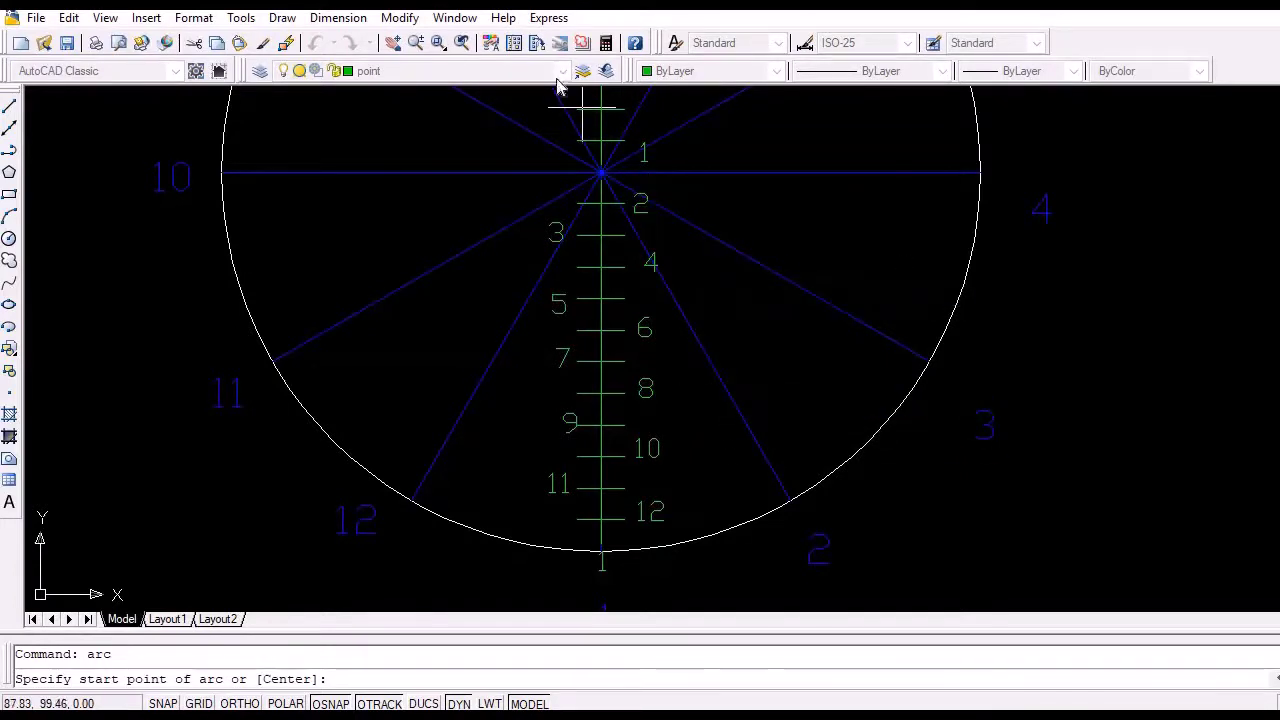
text(c)
key(Return)
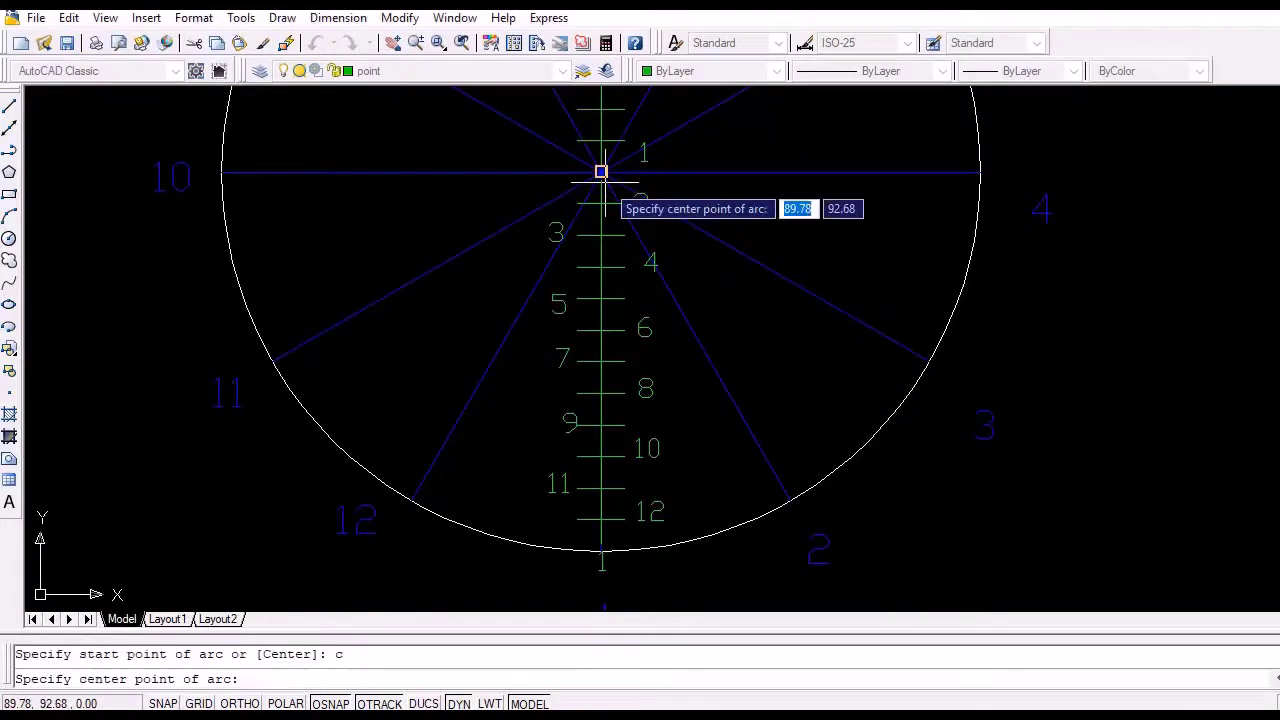
click(601, 172)
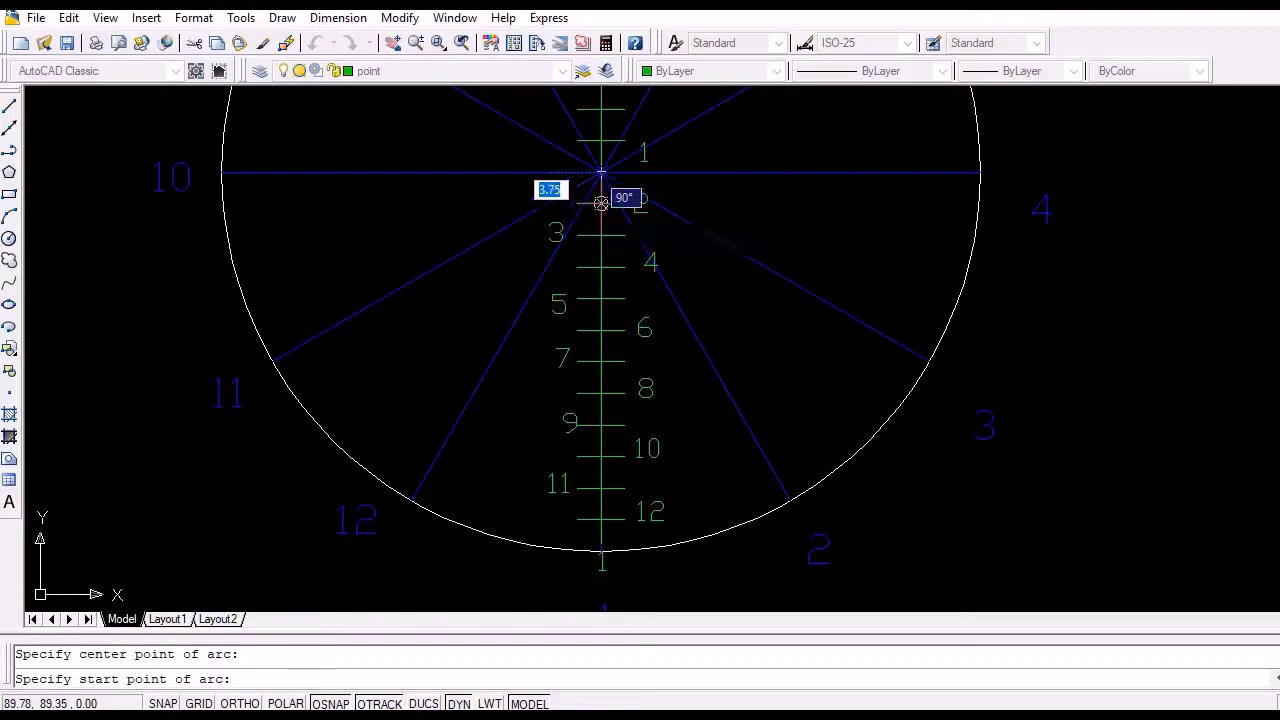
click(601, 205)
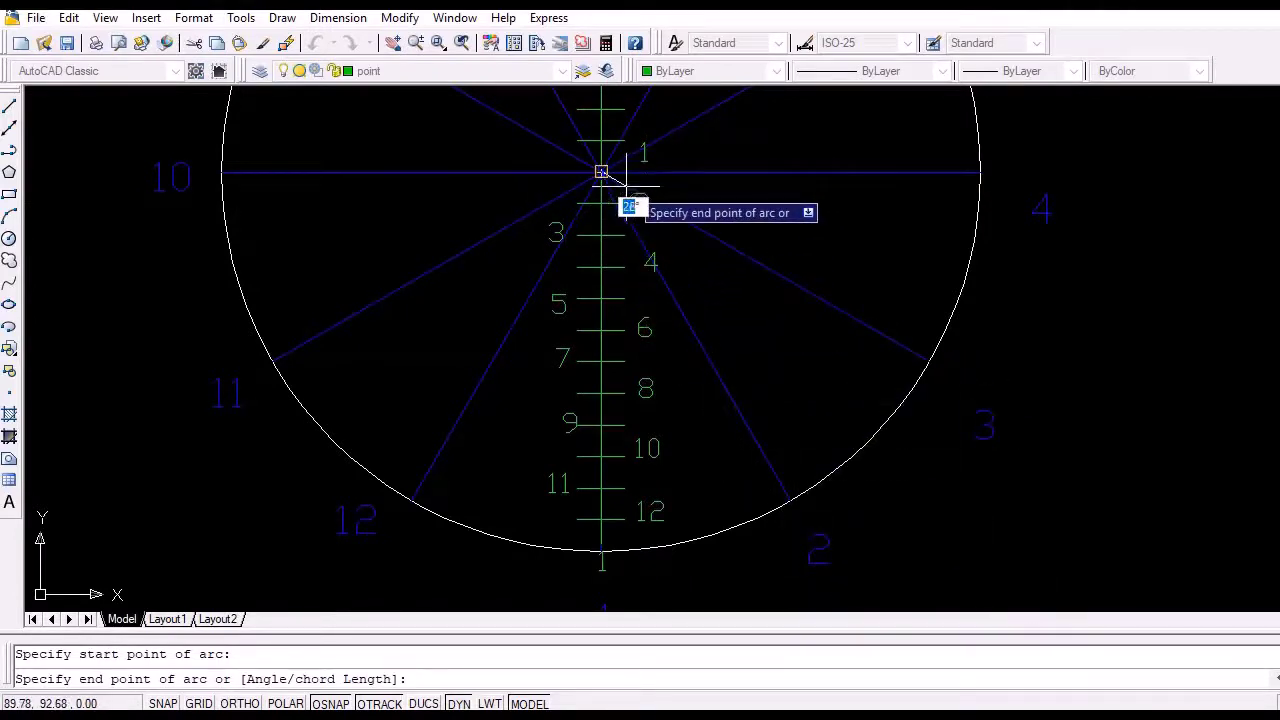
scroll(630, 187, up, 6)
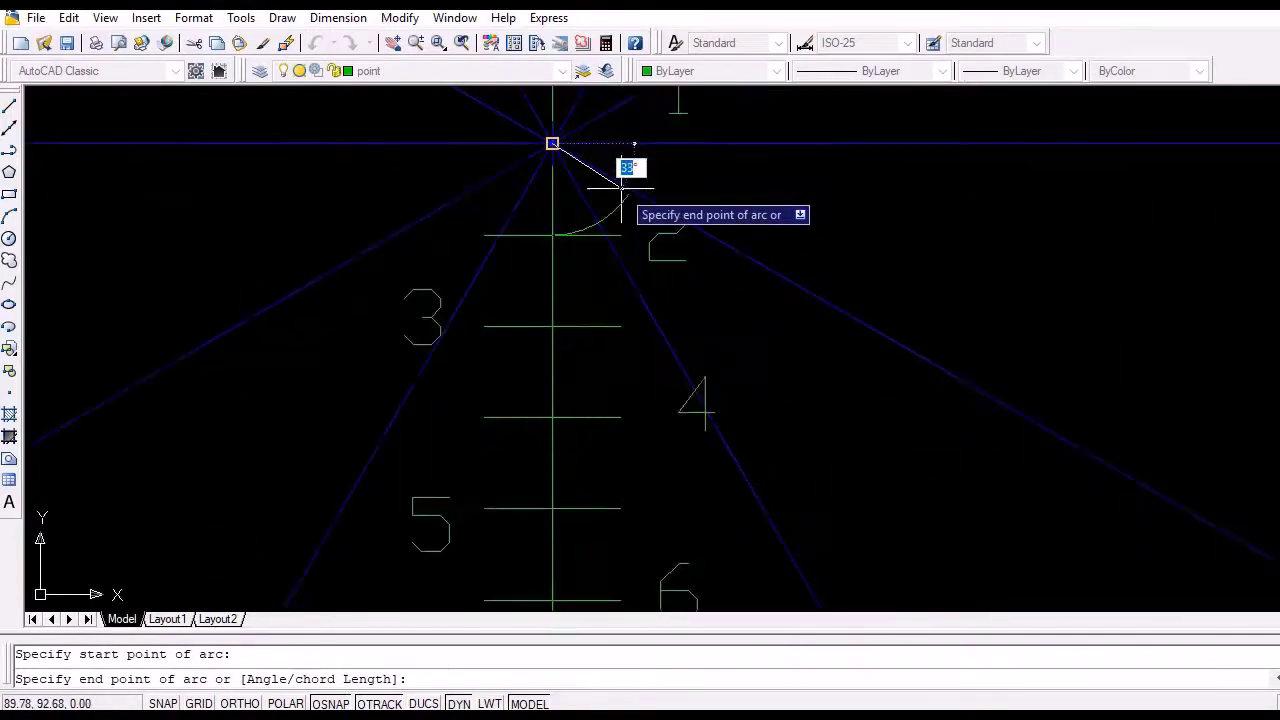
click(598, 238)
Draw an arc about the circle's centre from the division point labelled 3, extending counterclockwise past spoke 3
key(Return)
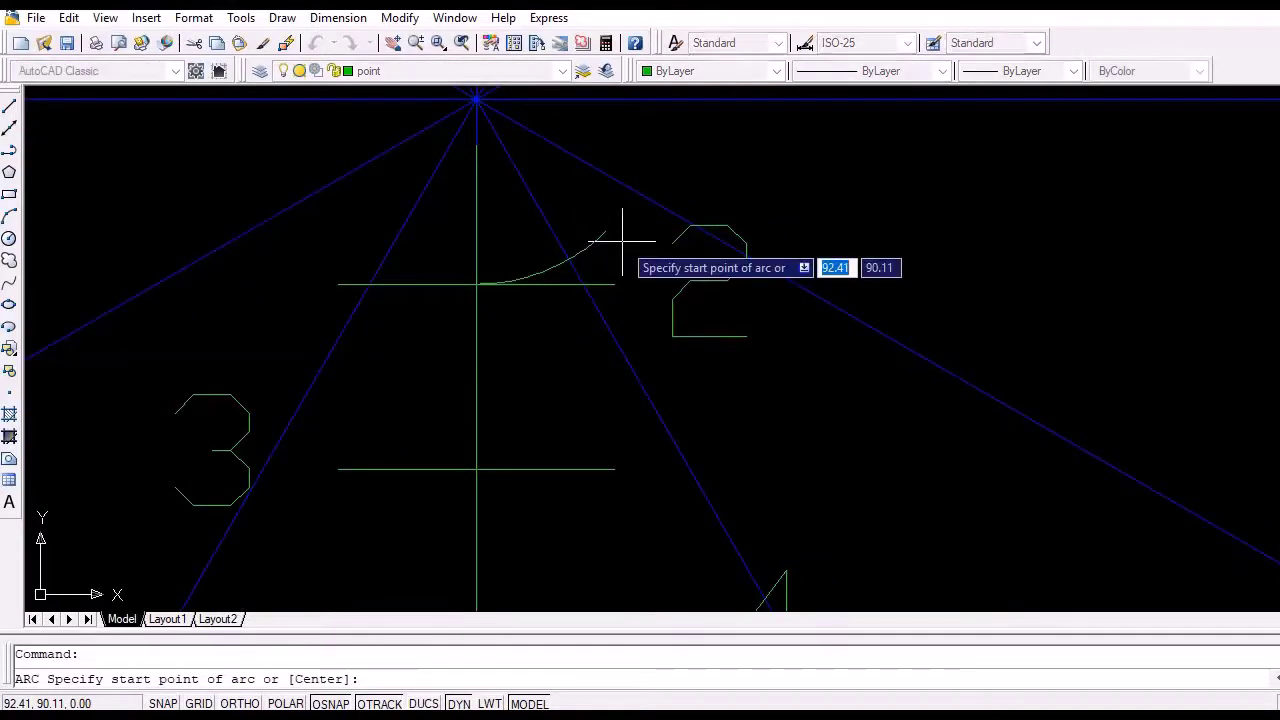
text(c)
key(Return)
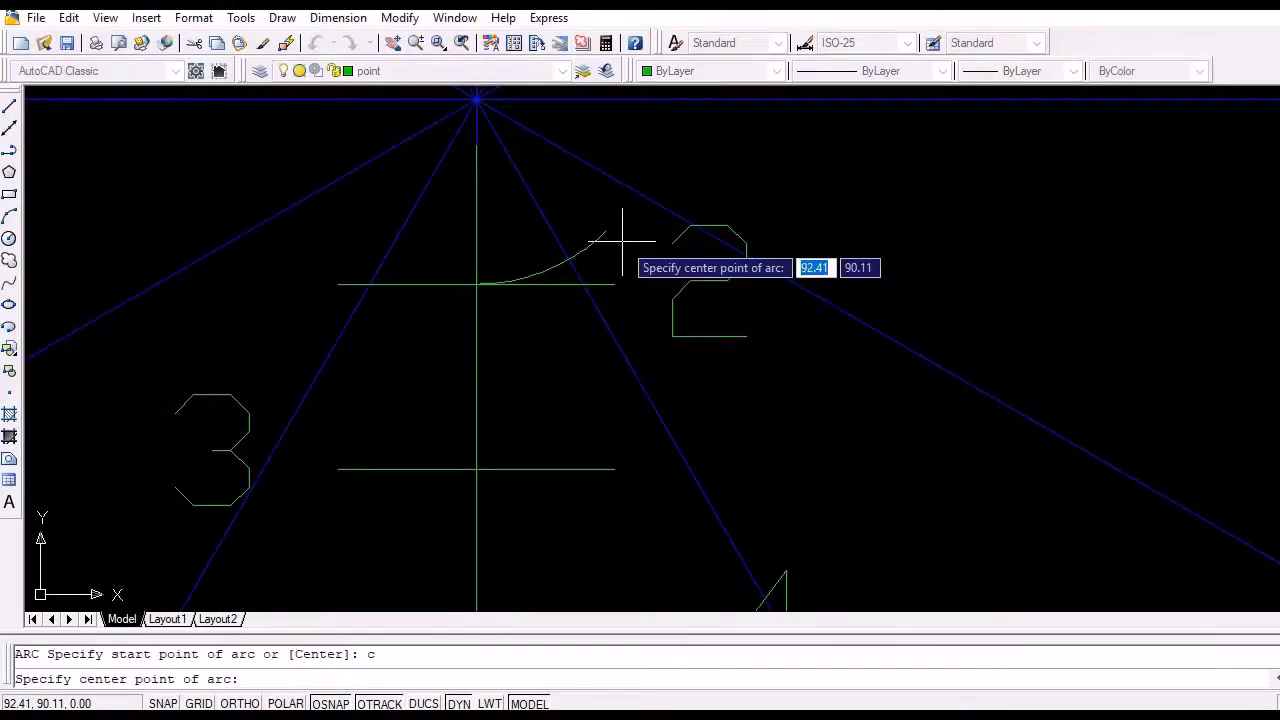
click(476, 98)
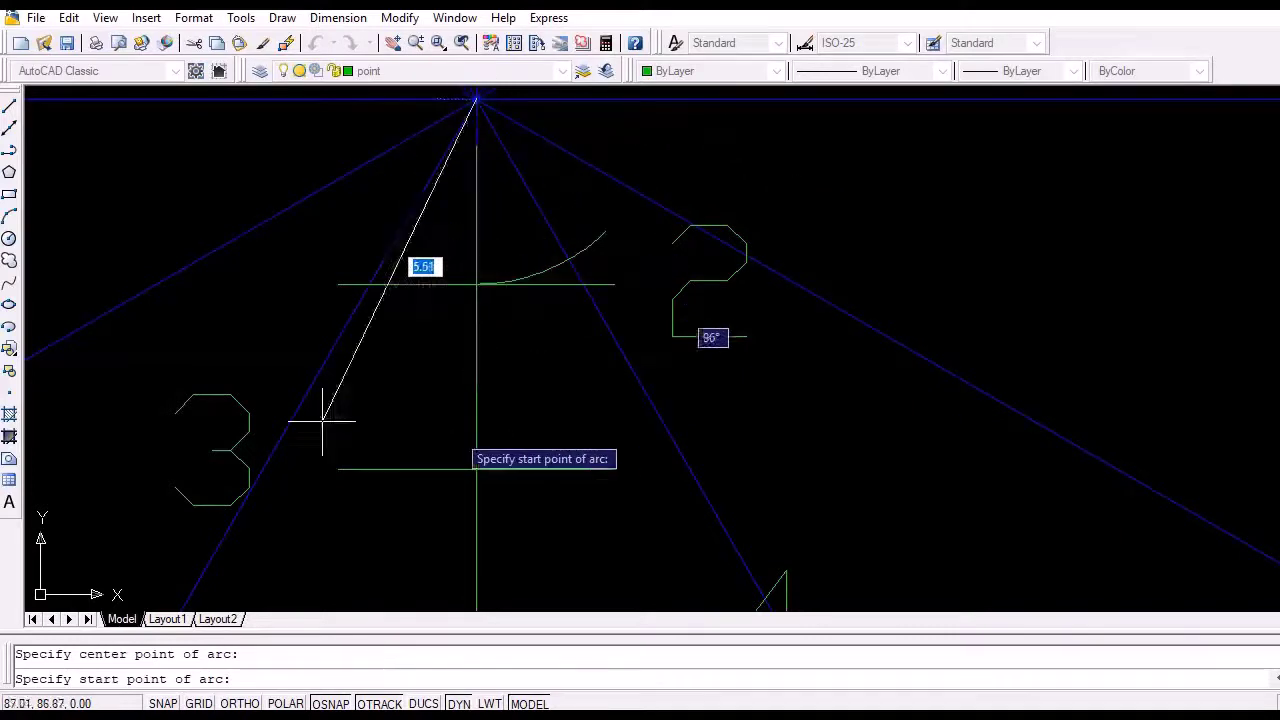
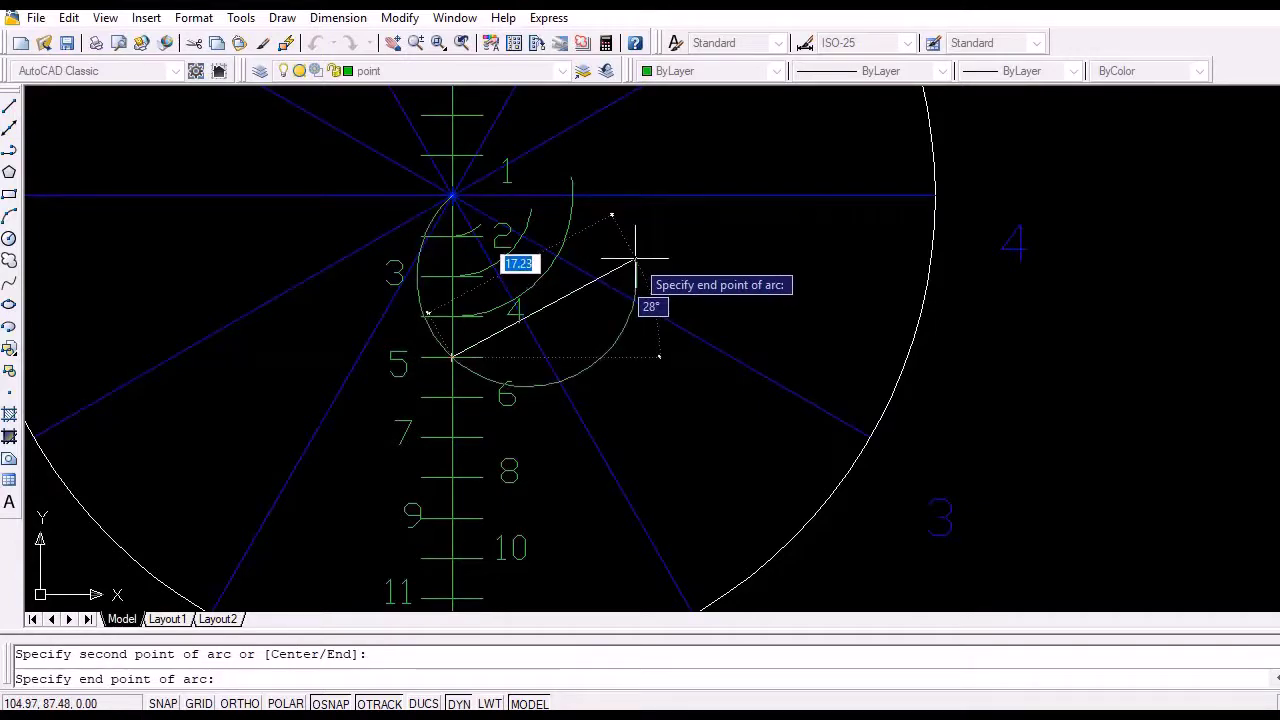
Undo the misplaced three-point arc and draw an arc about the circle's centre from the division point labelled 5, extending past spoke 5
click(635, 260)
key(ctrl+z)
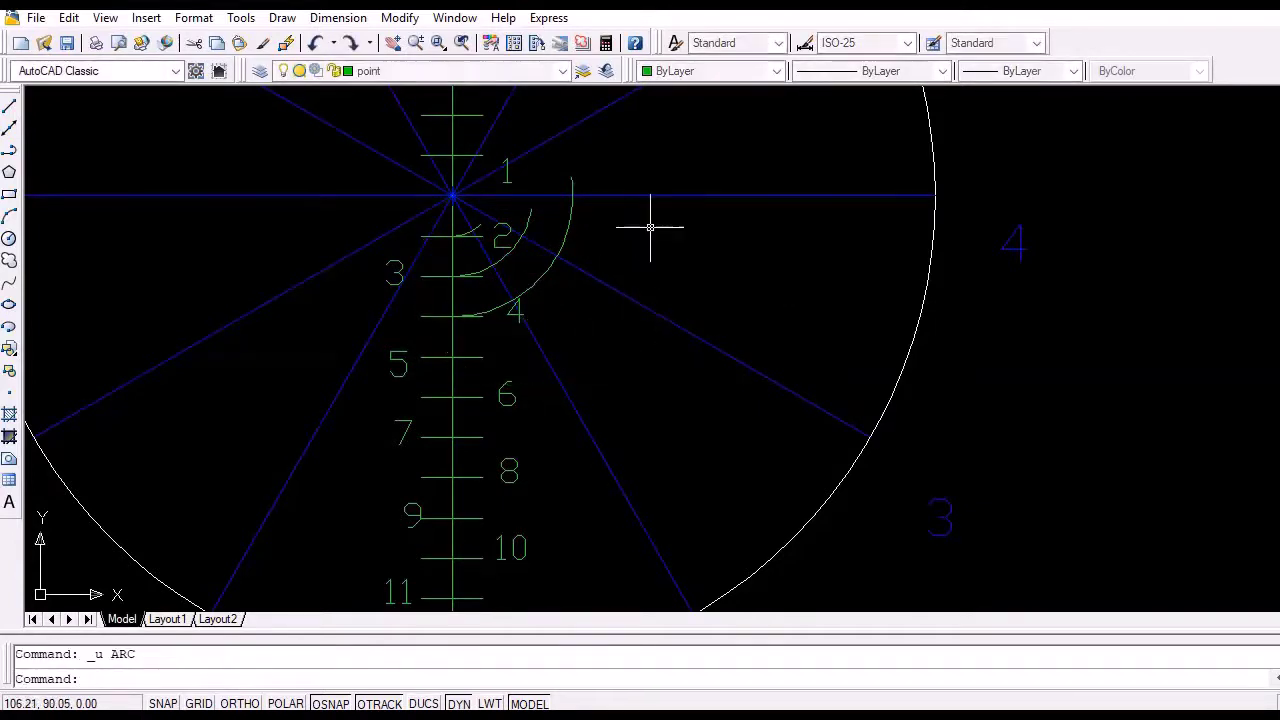
text(arc)
key(Return)
text(c)
key(Return)
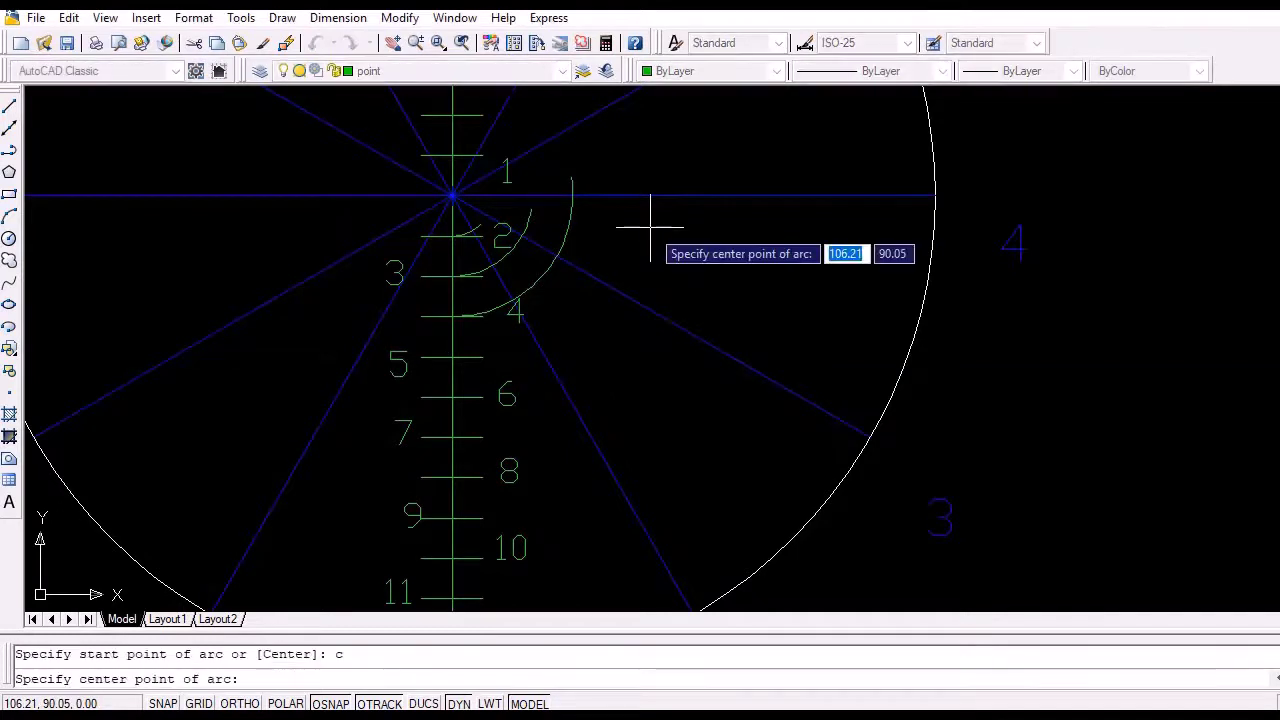
click(452, 196)
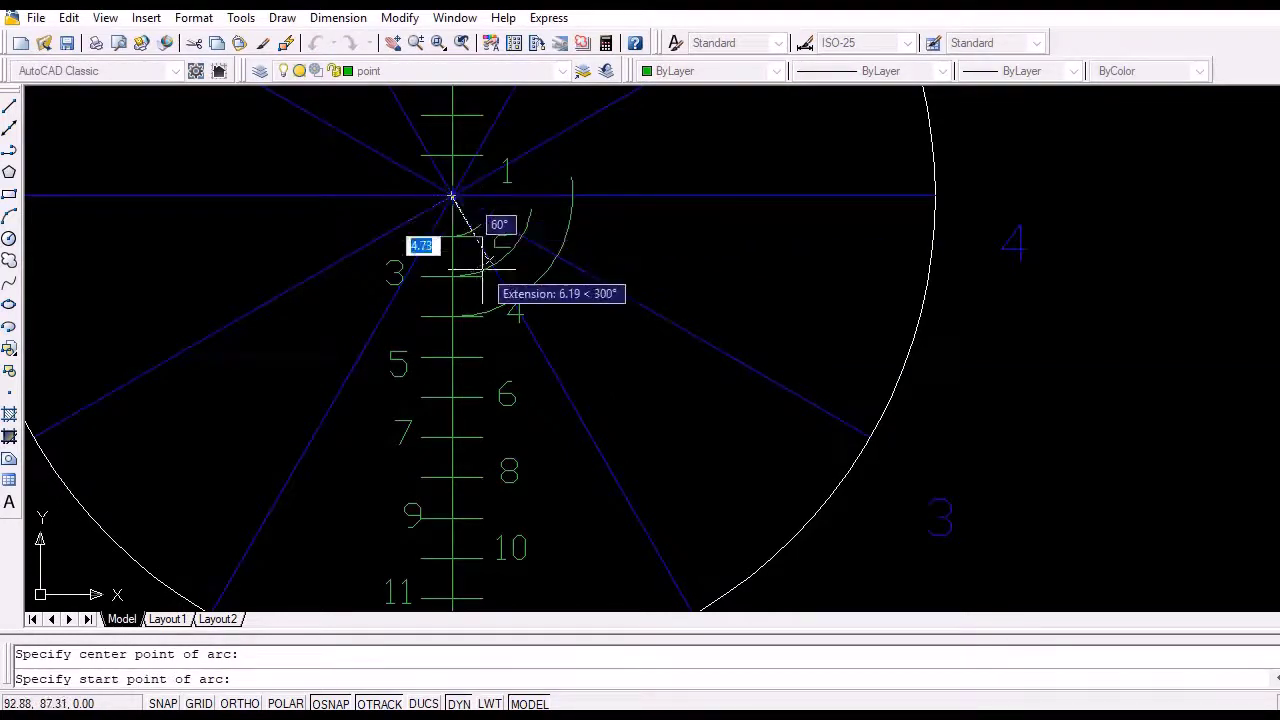
click(452, 356)
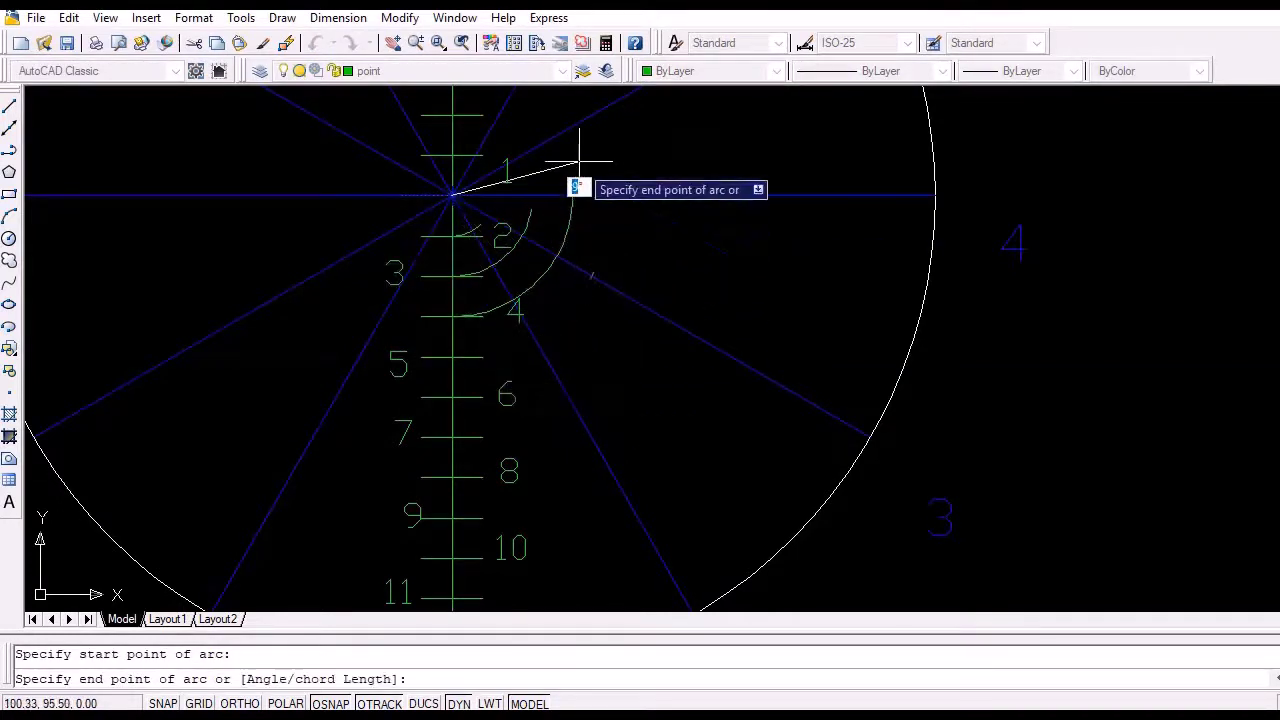
click(578, 100)
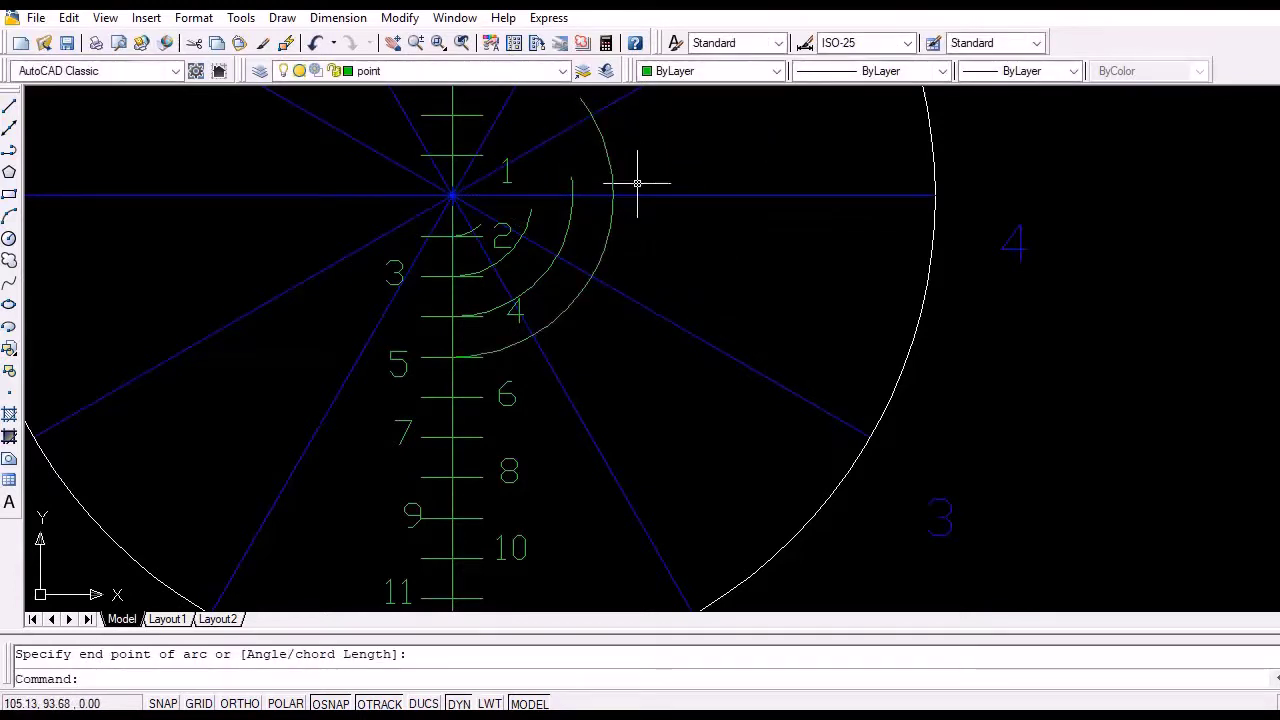
key(Return)
text(c)
key(Return)
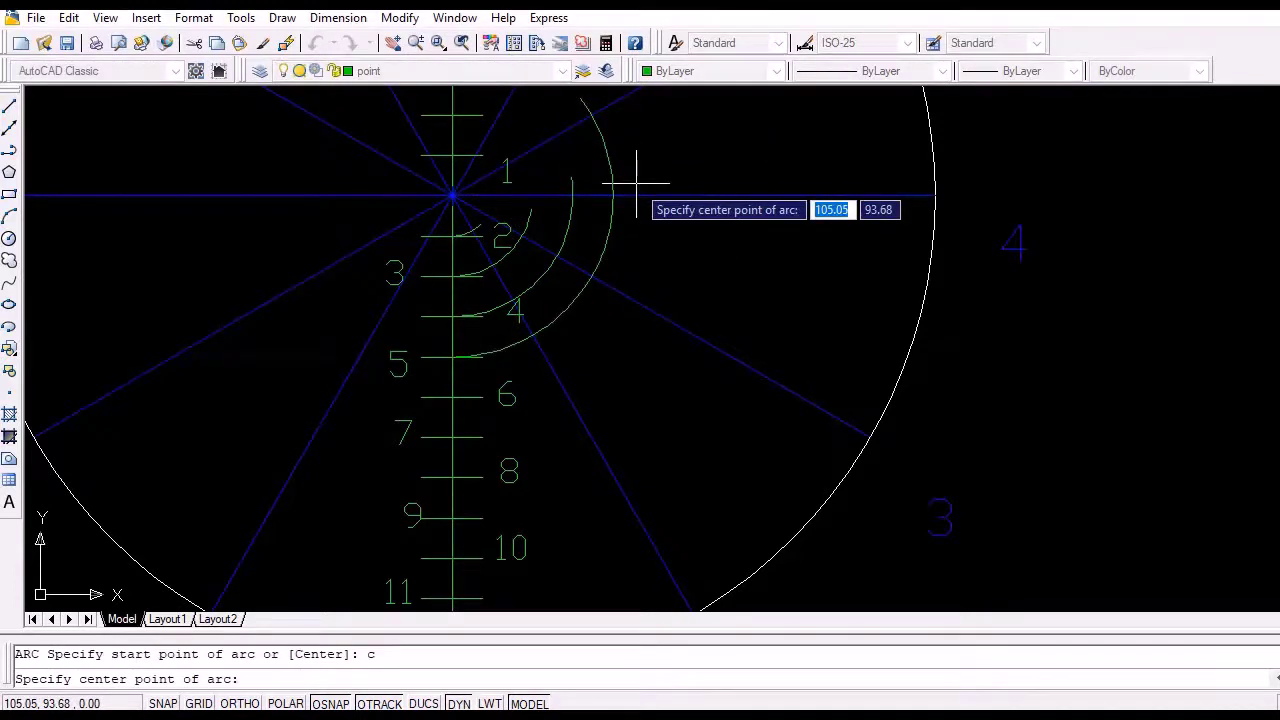
click(452, 398)
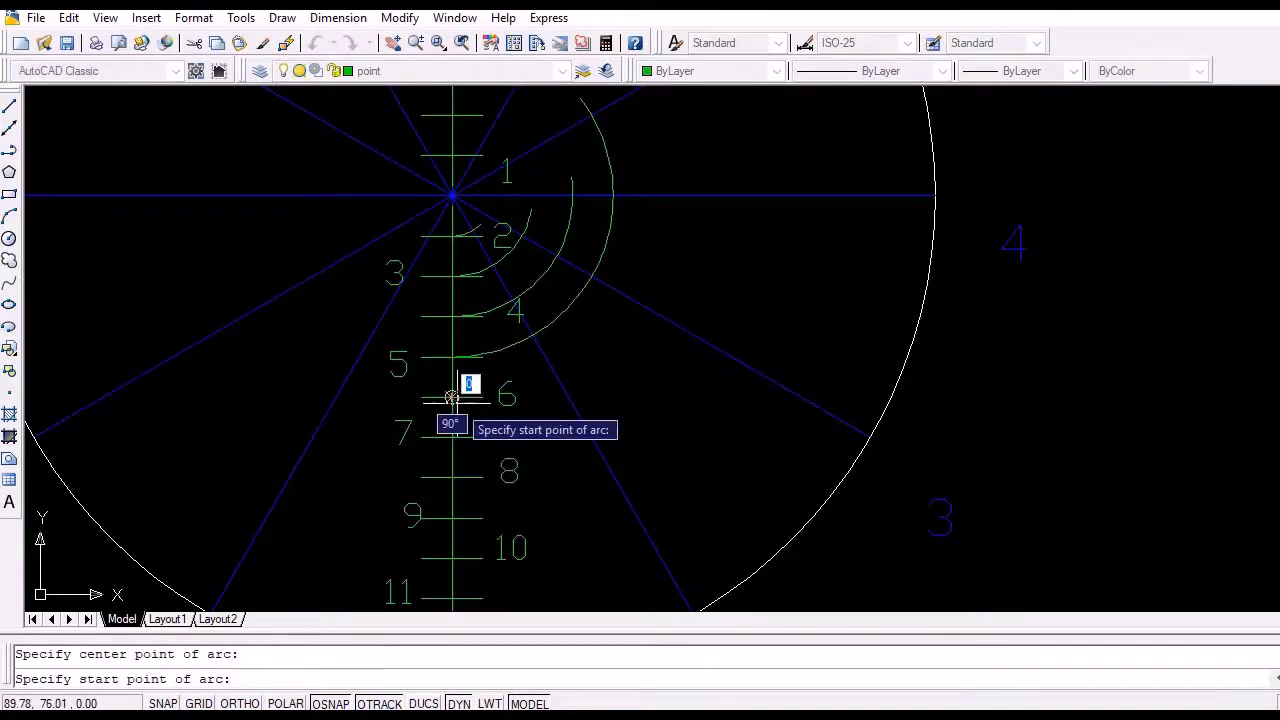
click(575, 370)
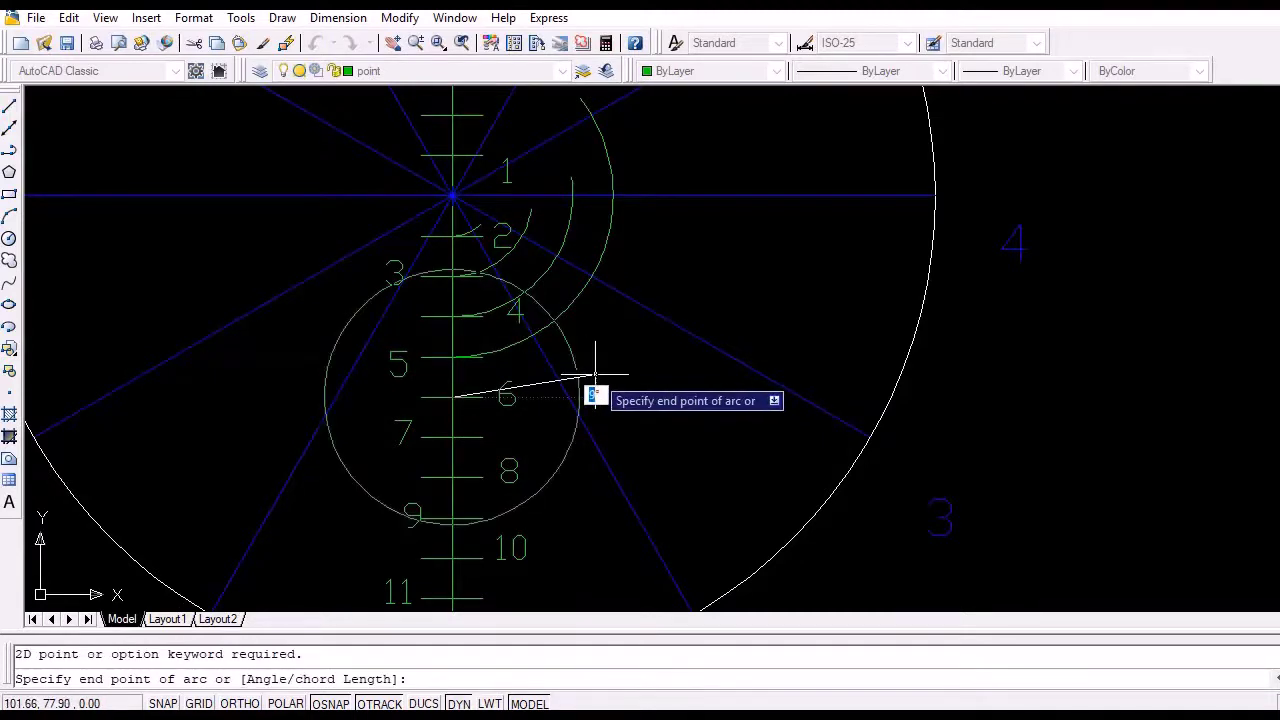
click(595, 375)
key(ctrl+z)
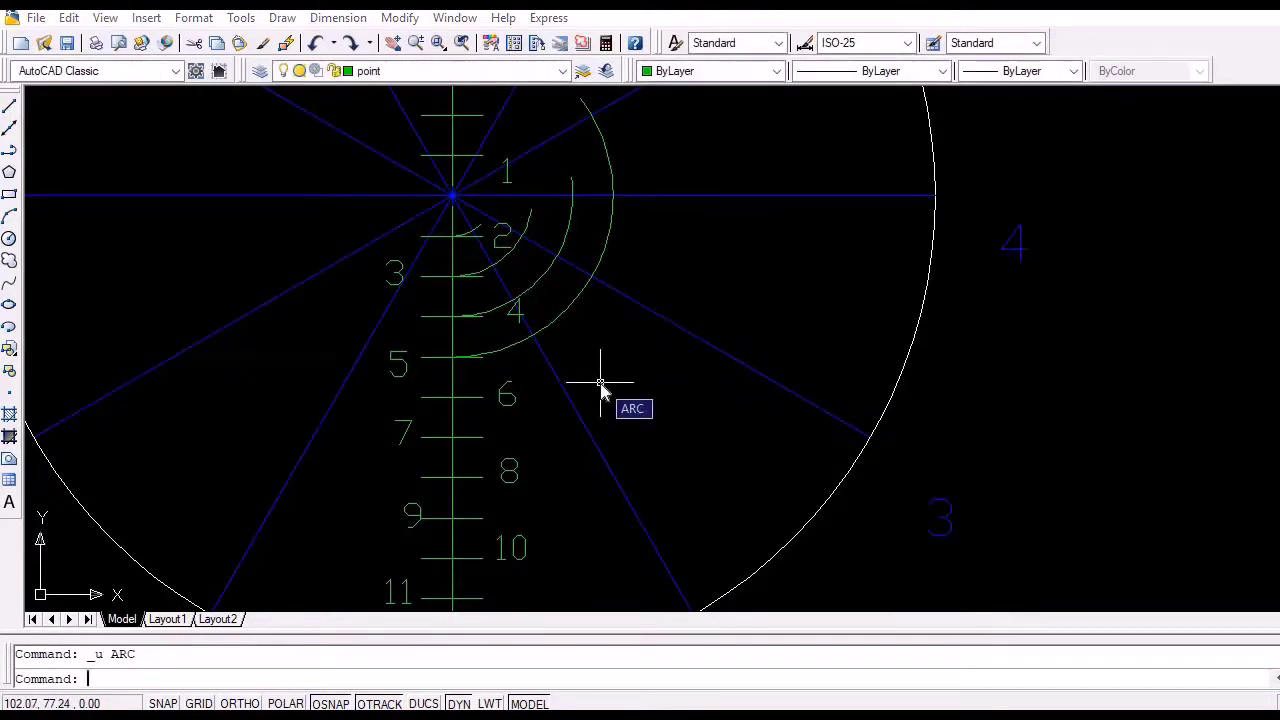
Draw an arc about the circle's centre from the division point labelled 6, extending counterclockwise past spoke 6
key(Return)
text(c)
key(Return)
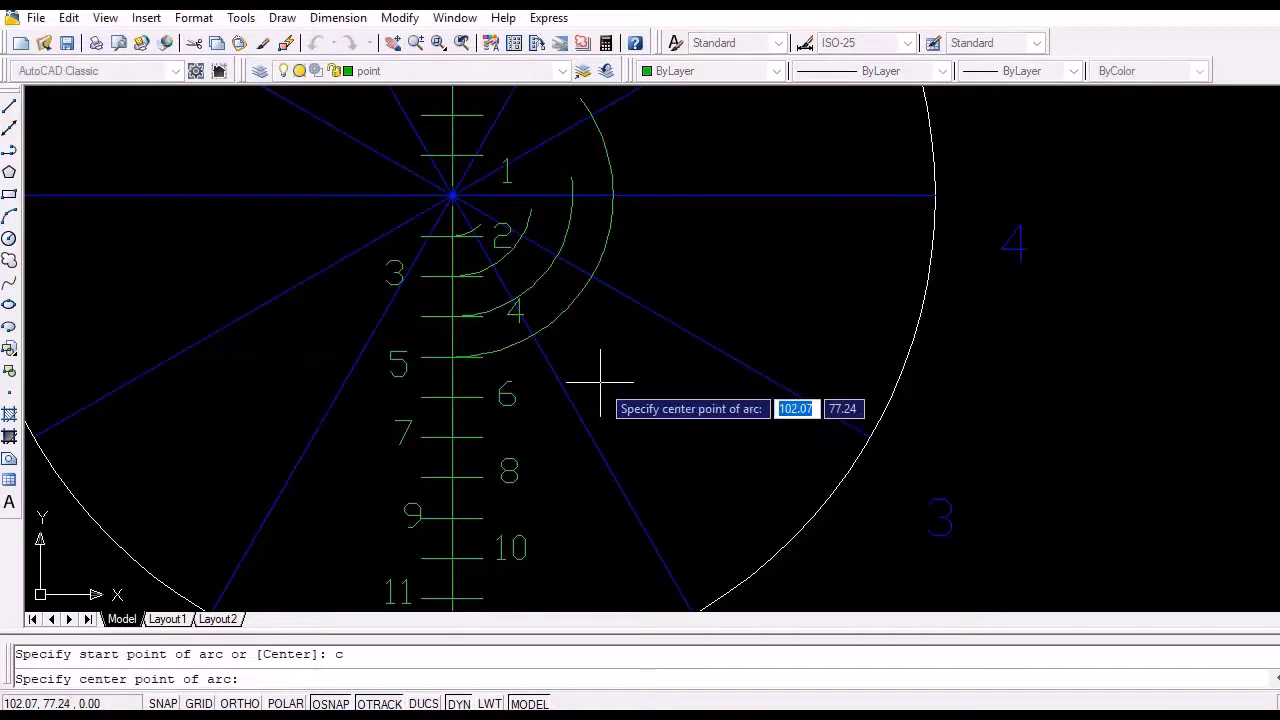
click(451, 195)
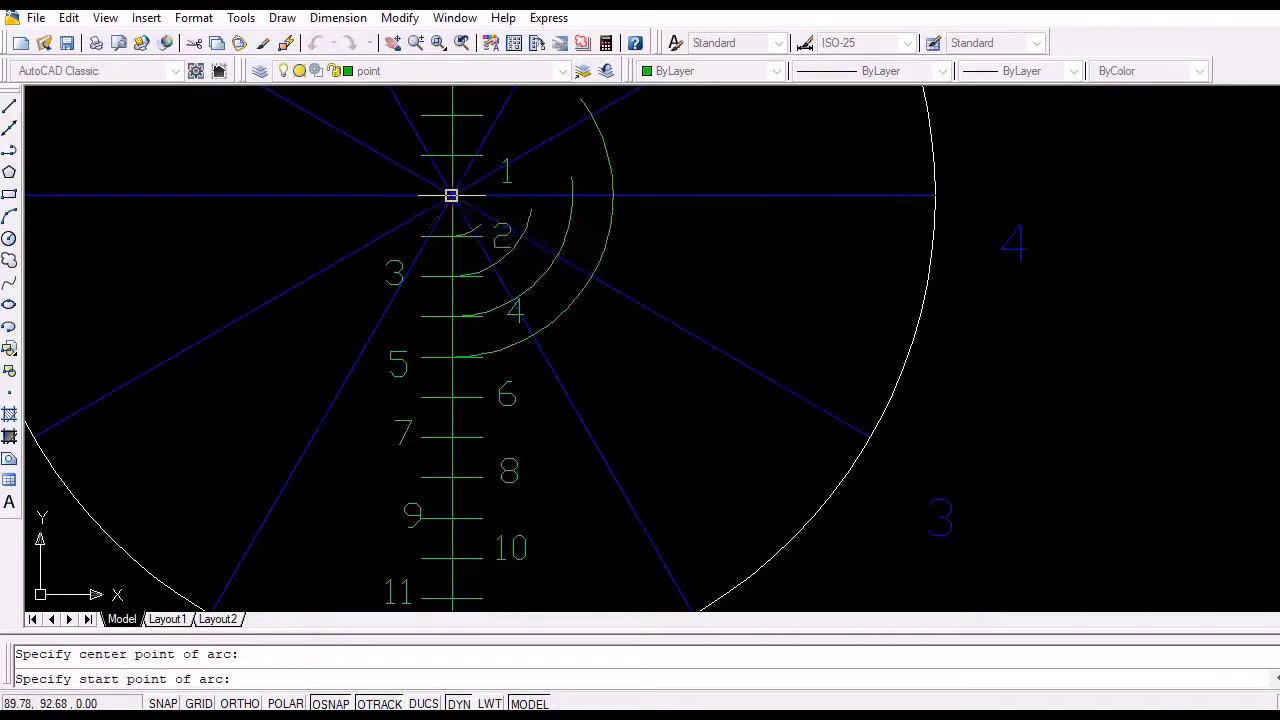
click(453, 395)
middle_drag(510, 159, 564, 347)
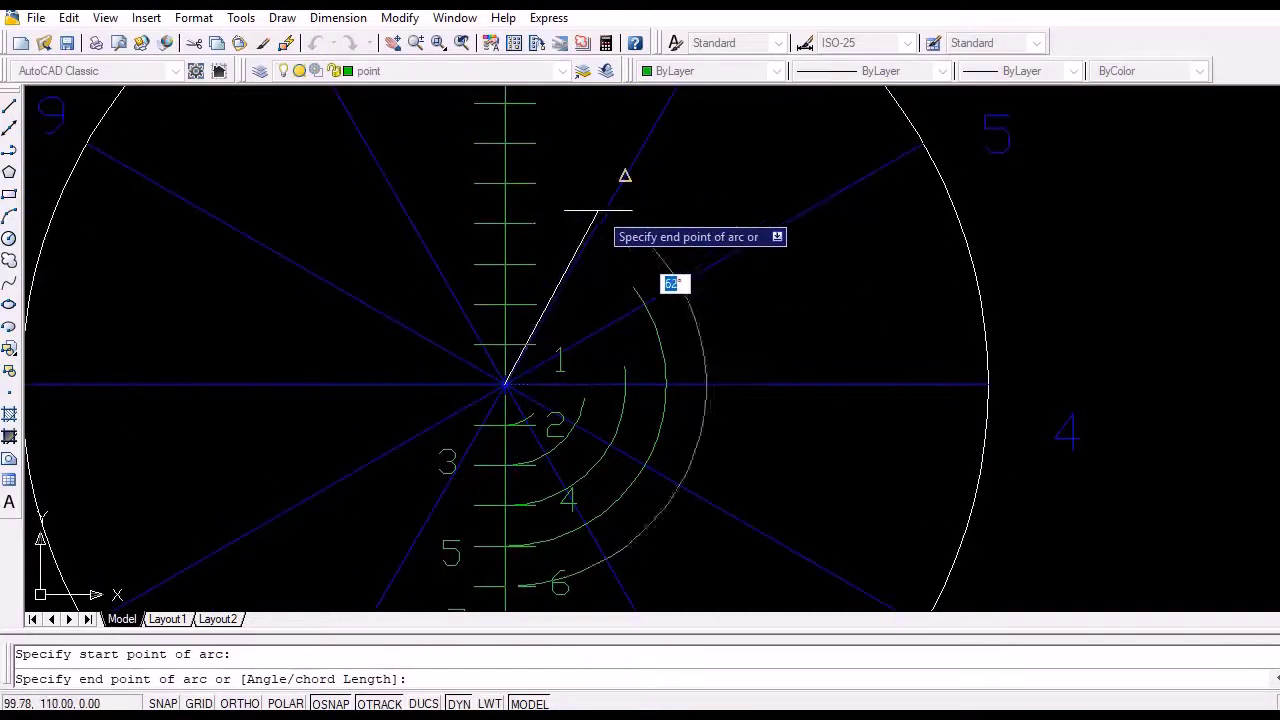
click(581, 208)
Draw an arc about the circle's centre from the division point labelled 7, extending counterclockwise past spoke 7
scroll(600, 380, down, 2)
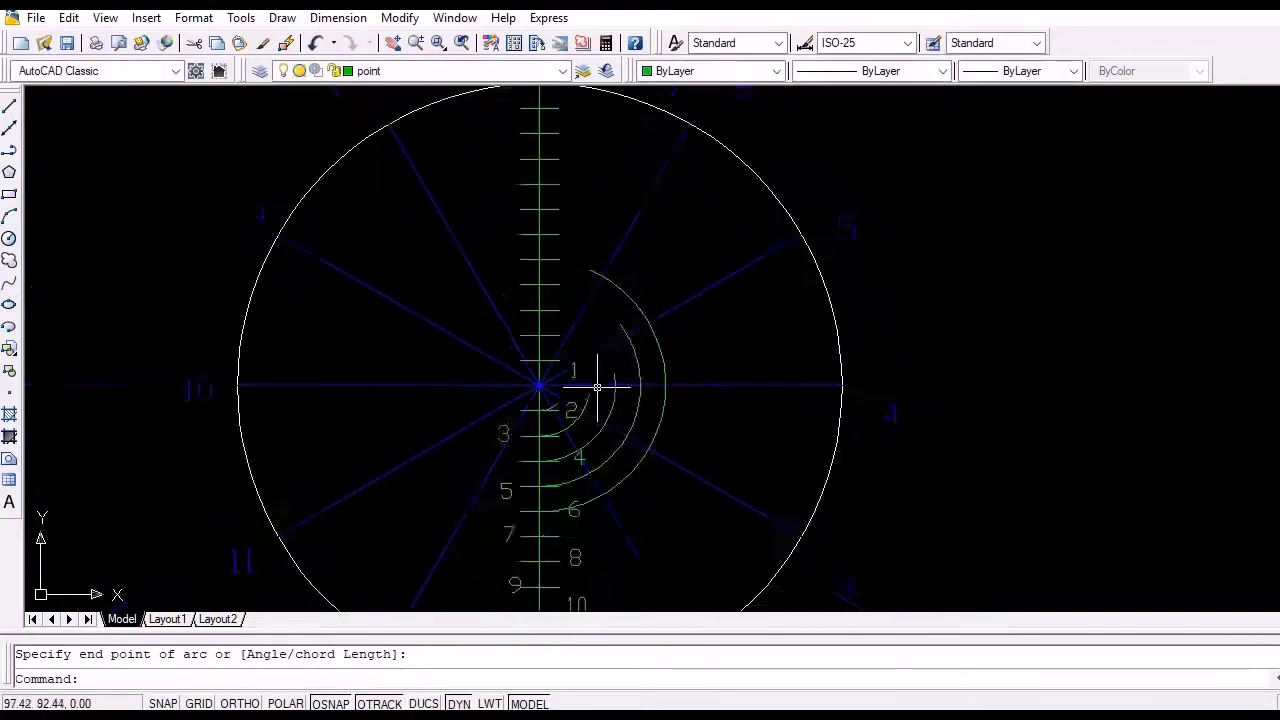
middle_drag(600, 380, 545, 266)
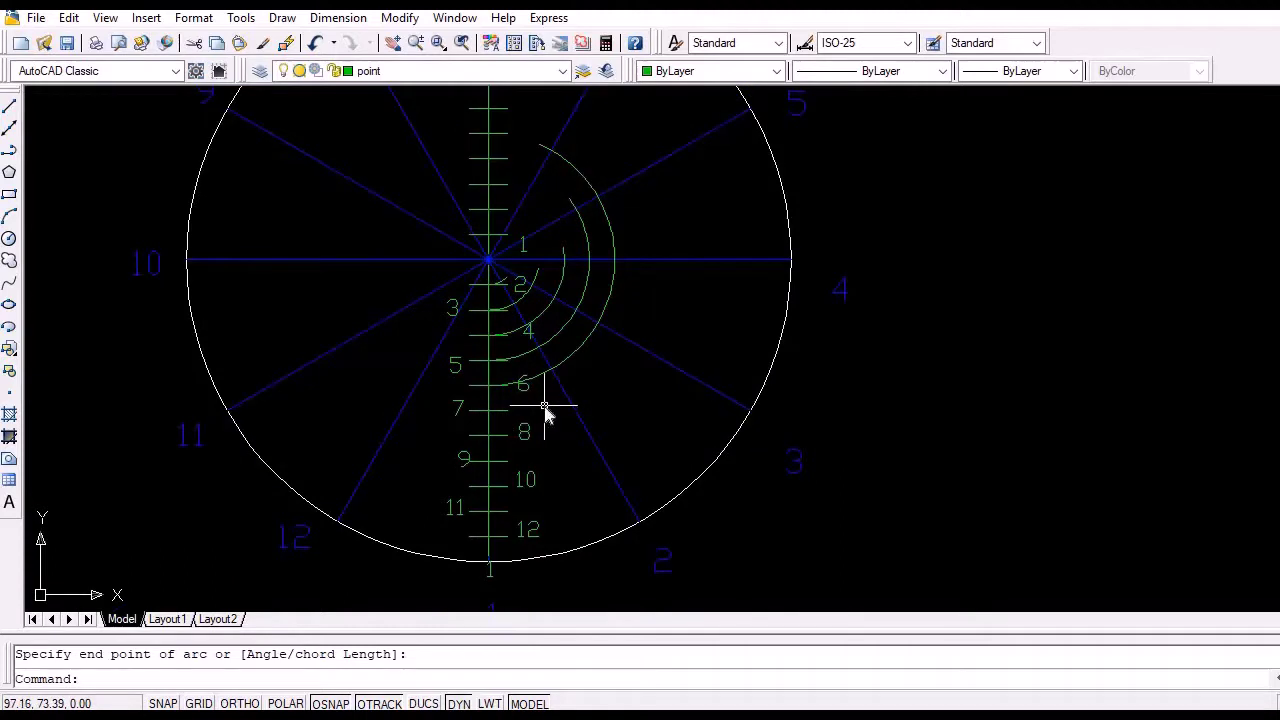
text(arc)
key(Return)
text(c)
key(Return)
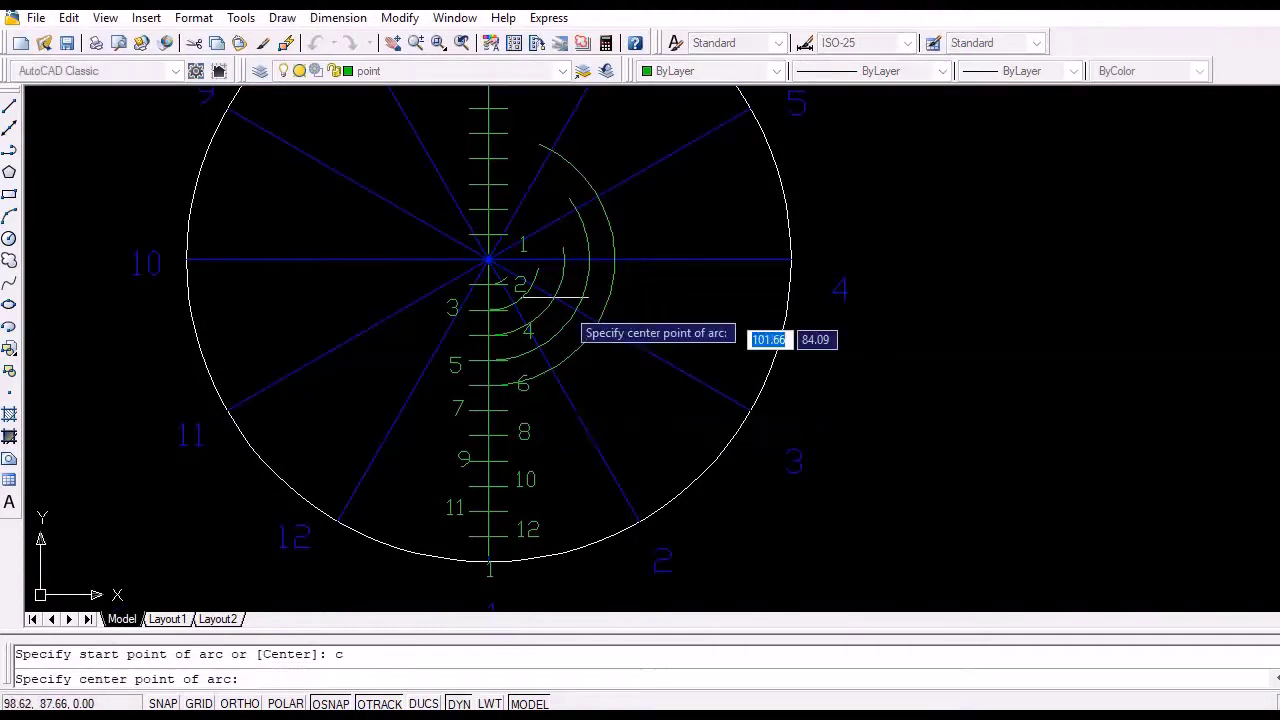
click(488, 260)
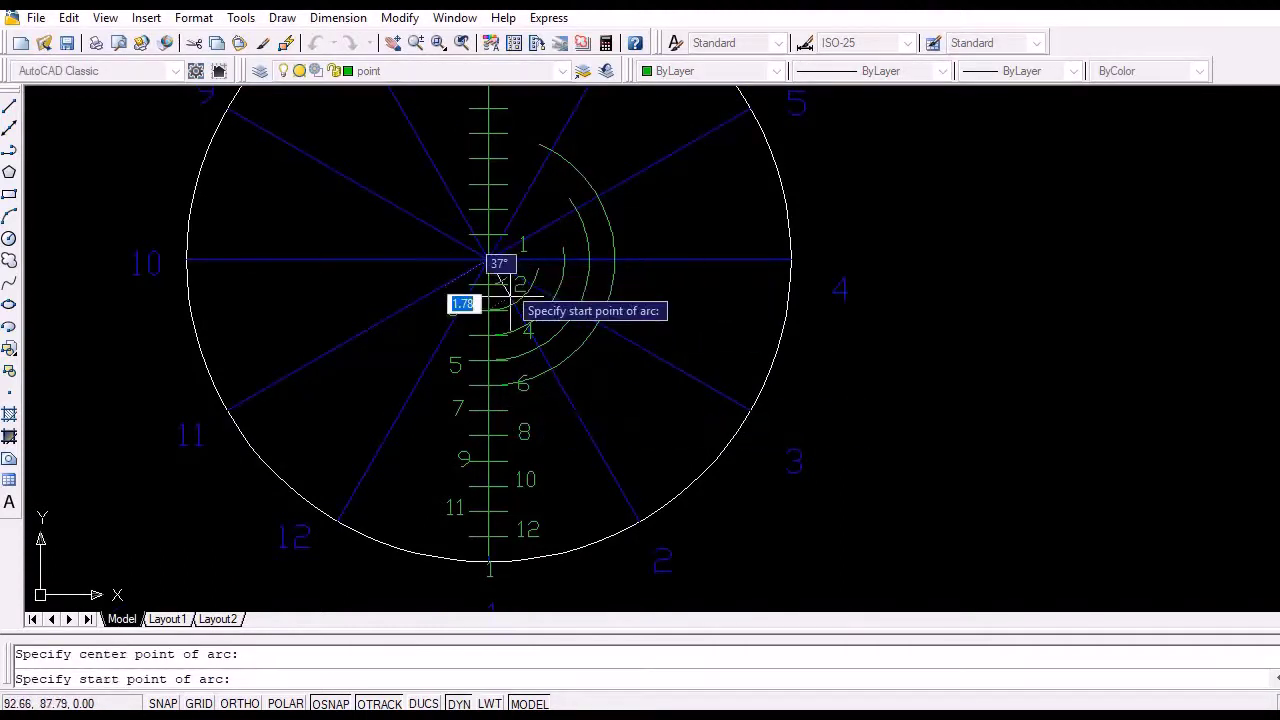
click(488, 410)
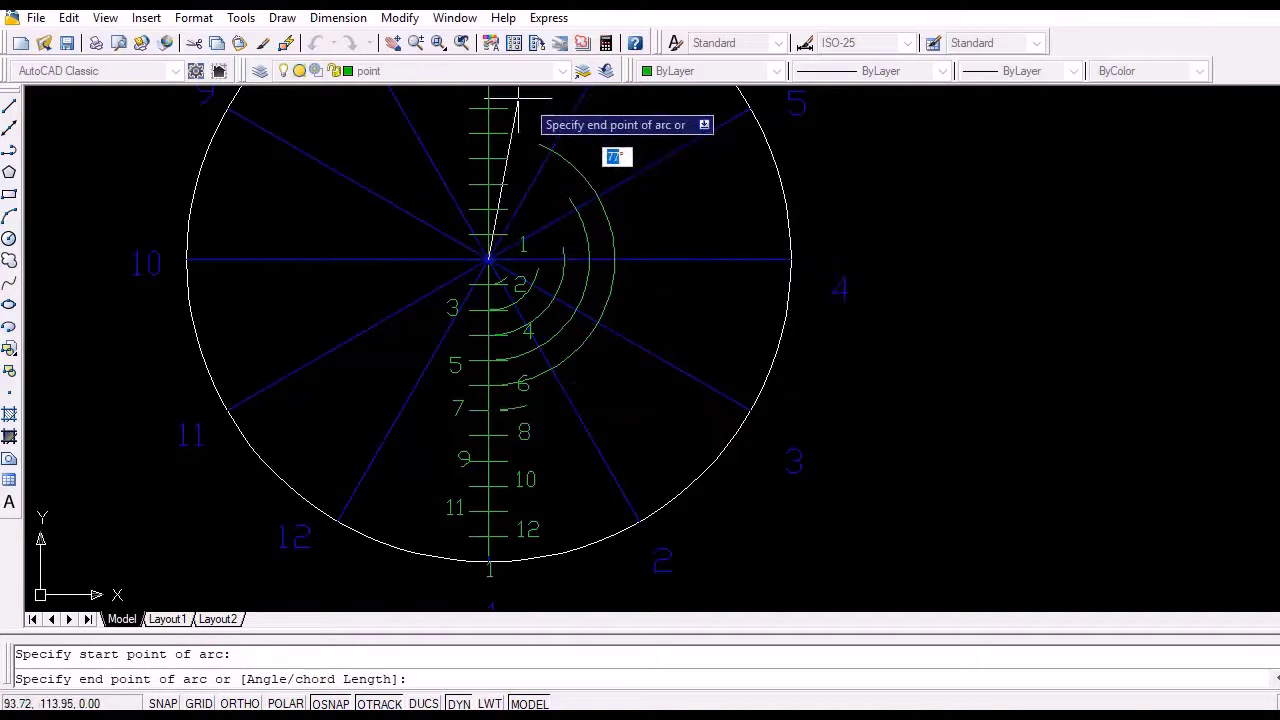
click(452, 118)
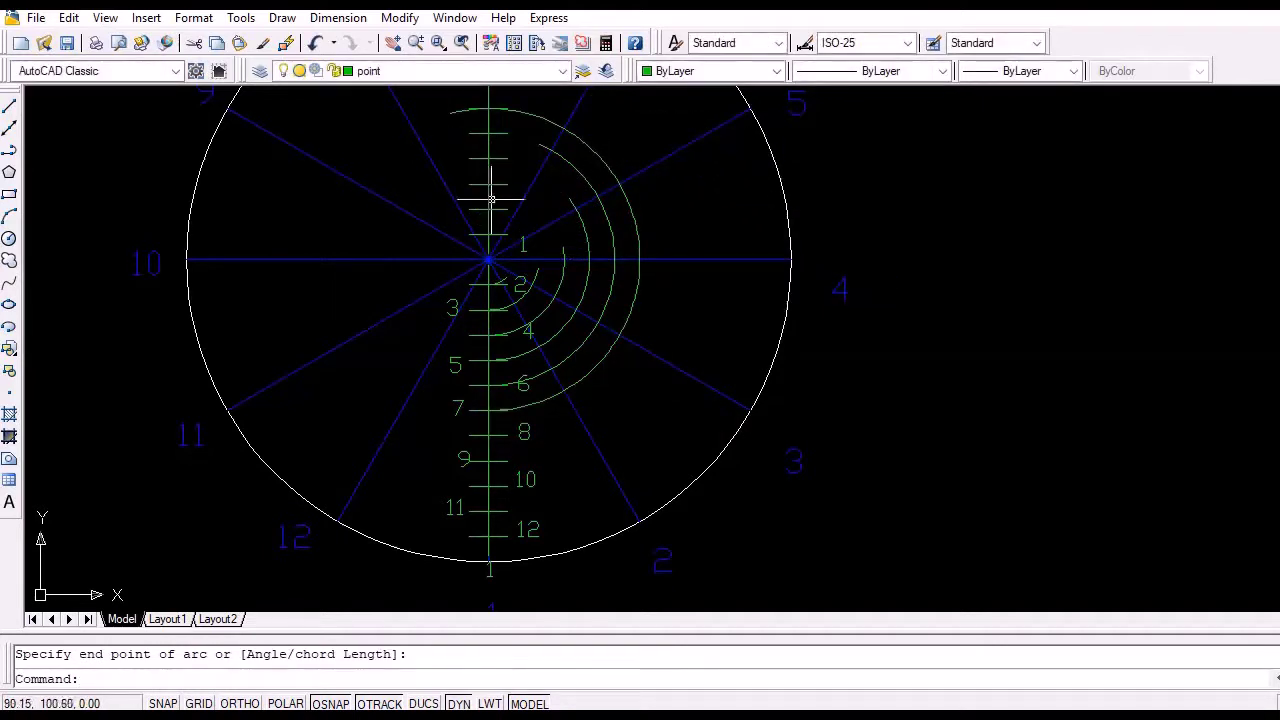
Draw an arc about the circle's centre from the seventh division above the centre, extending counterclockwise past spoke 8
scroll(537, 262, up, 4)
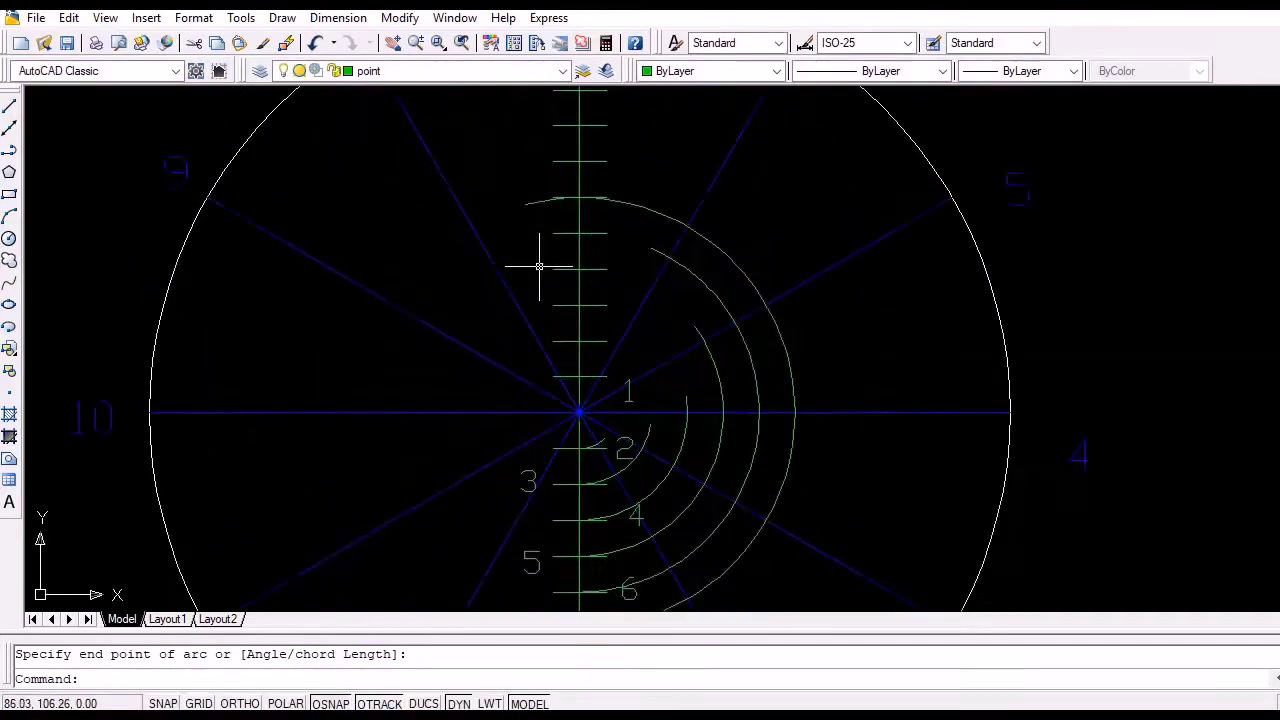
middle_drag(533, 297, 533, 304)
key(Return)
text(c)
key(Return)
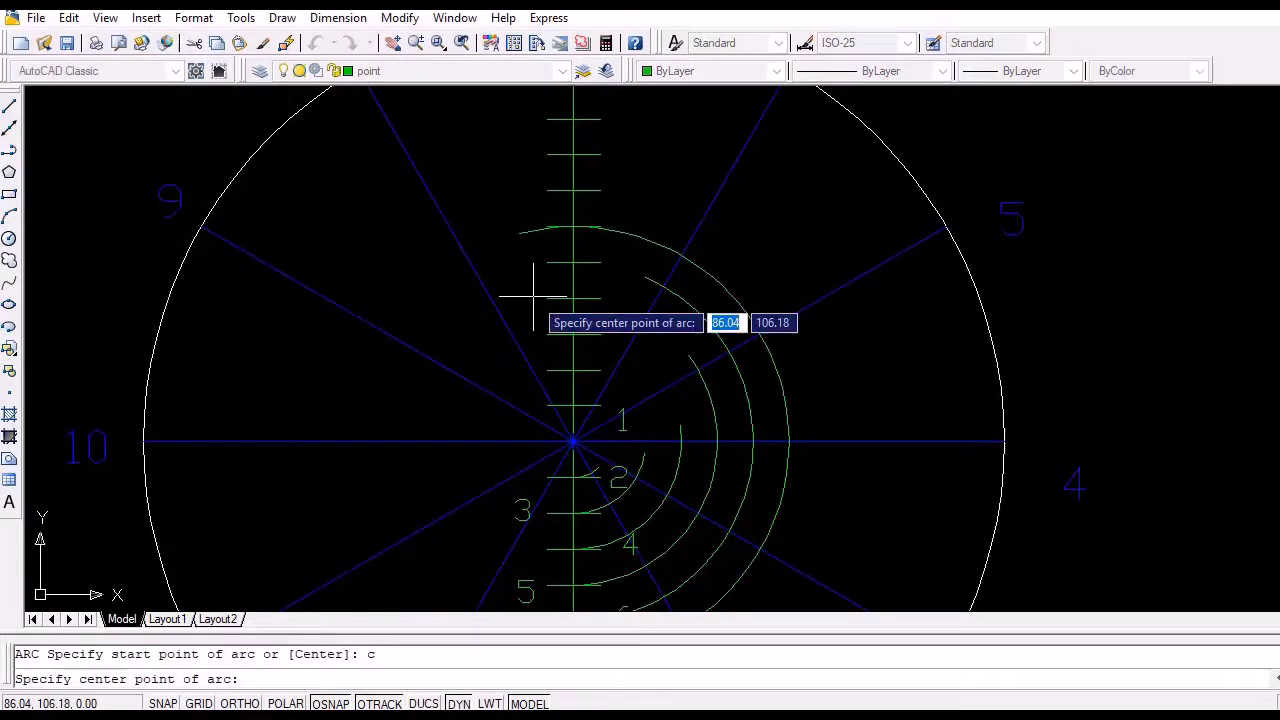
click(572, 440)
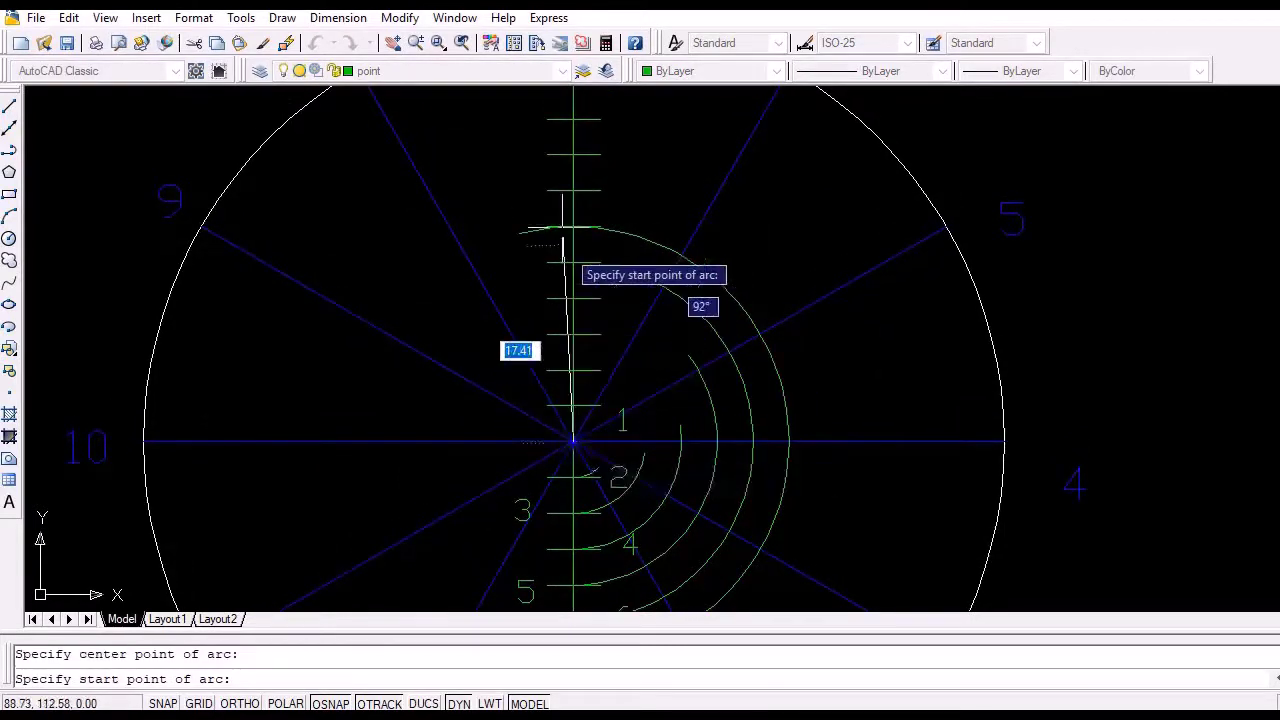
click(573, 190)
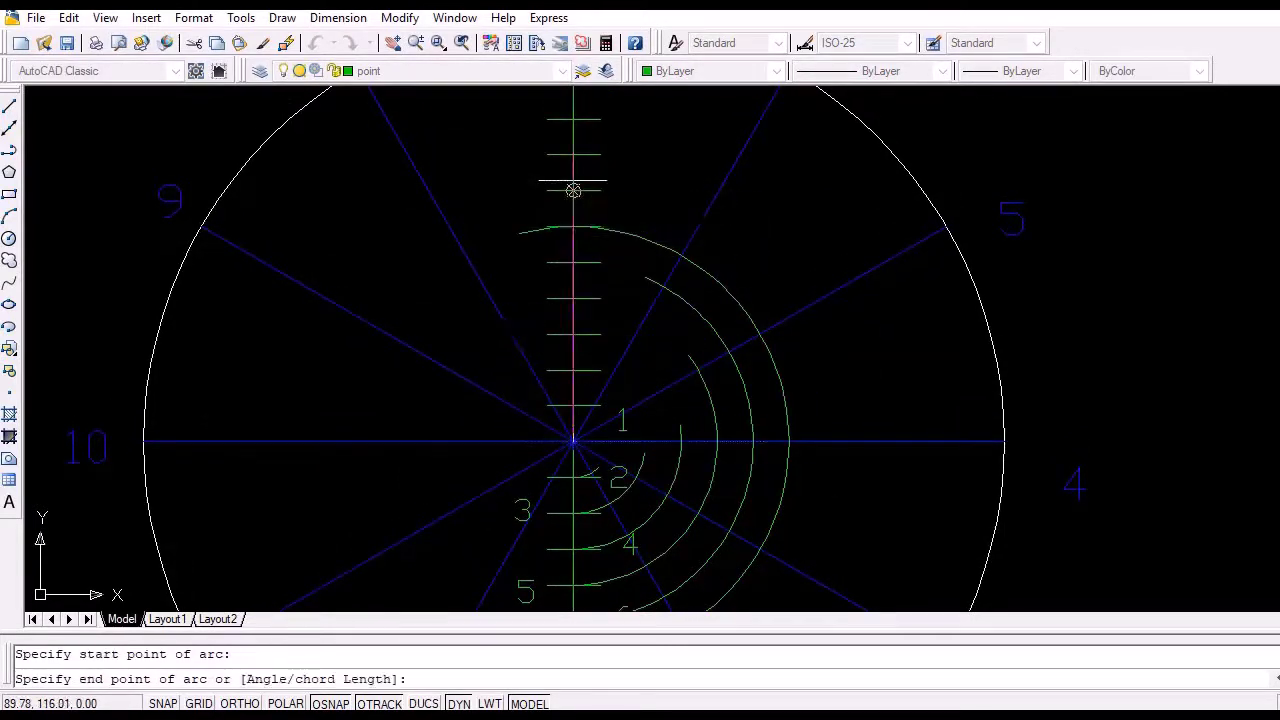
click(433, 246)
Draw an arc about the circle's centre from the eighth division above the centre, extending counterclockwise past spoke 9
key(Return)
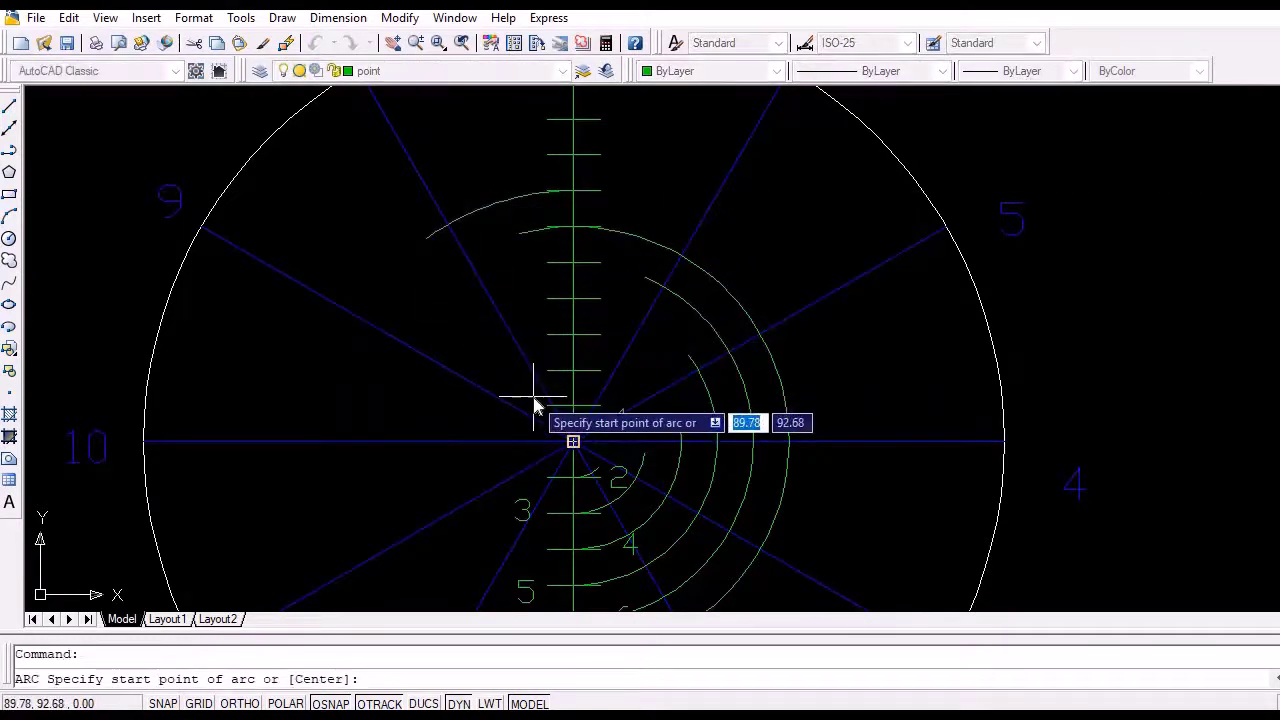
text(c)
key(Return)
click(572, 440)
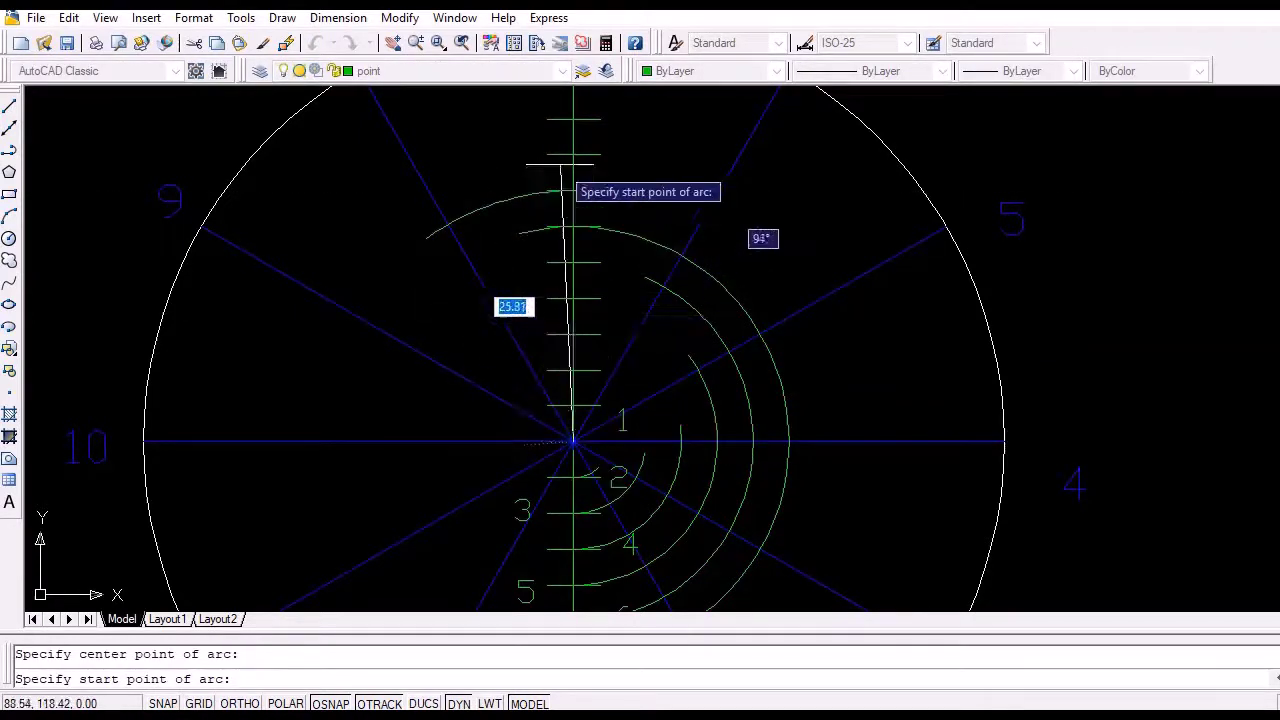
click(573, 155)
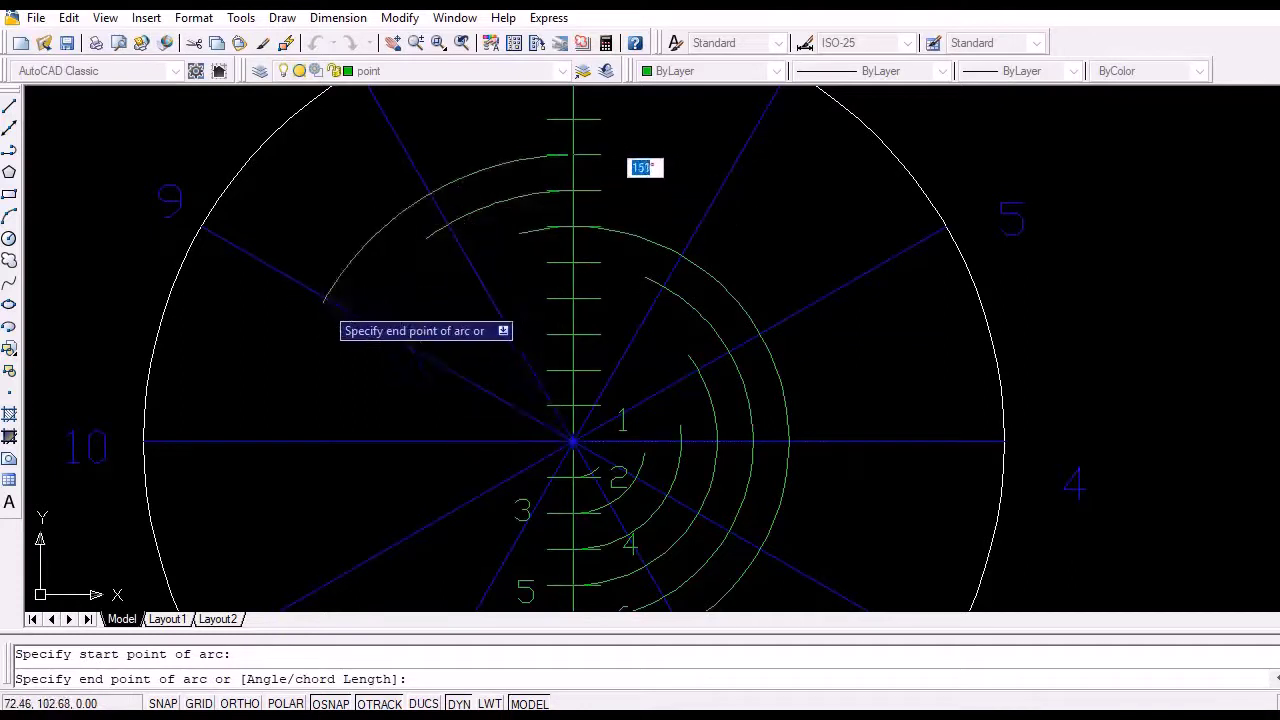
click(318, 327)
Draw an arc about the circle's centre from the ninth division above the centre, extending counterclockwise past spoke 10
key(Return)
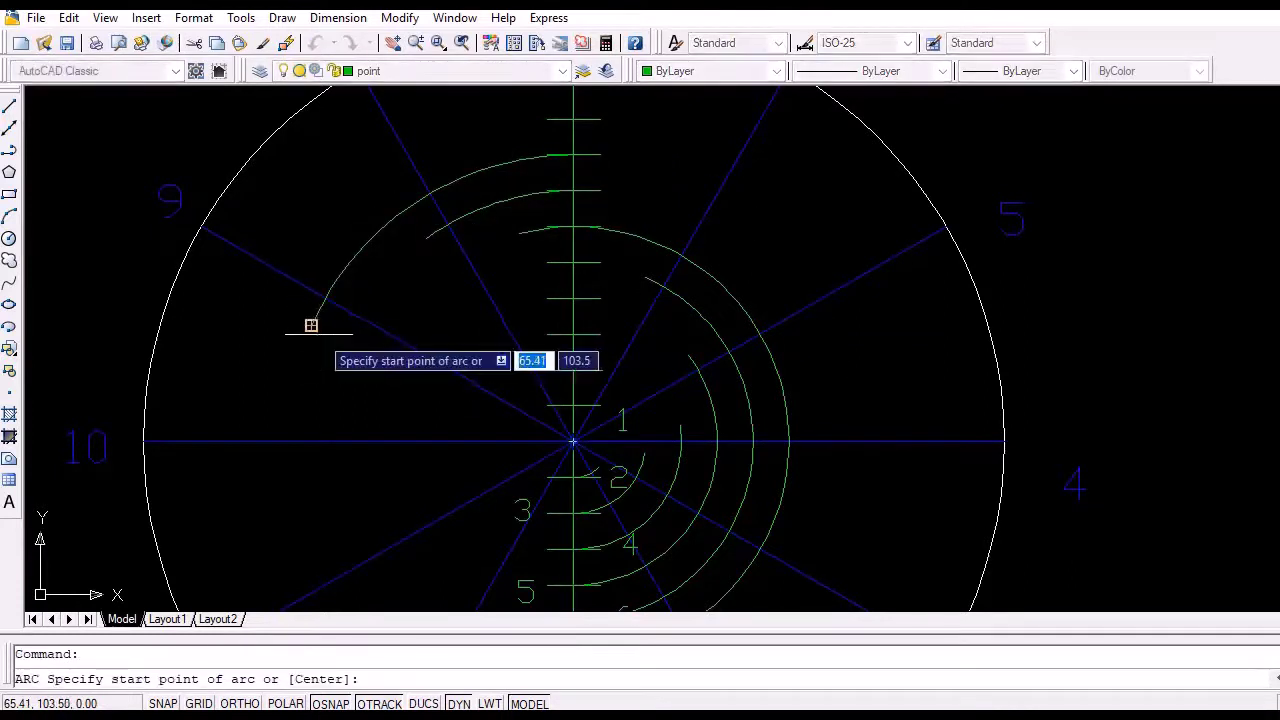
text(c)
key(Return)
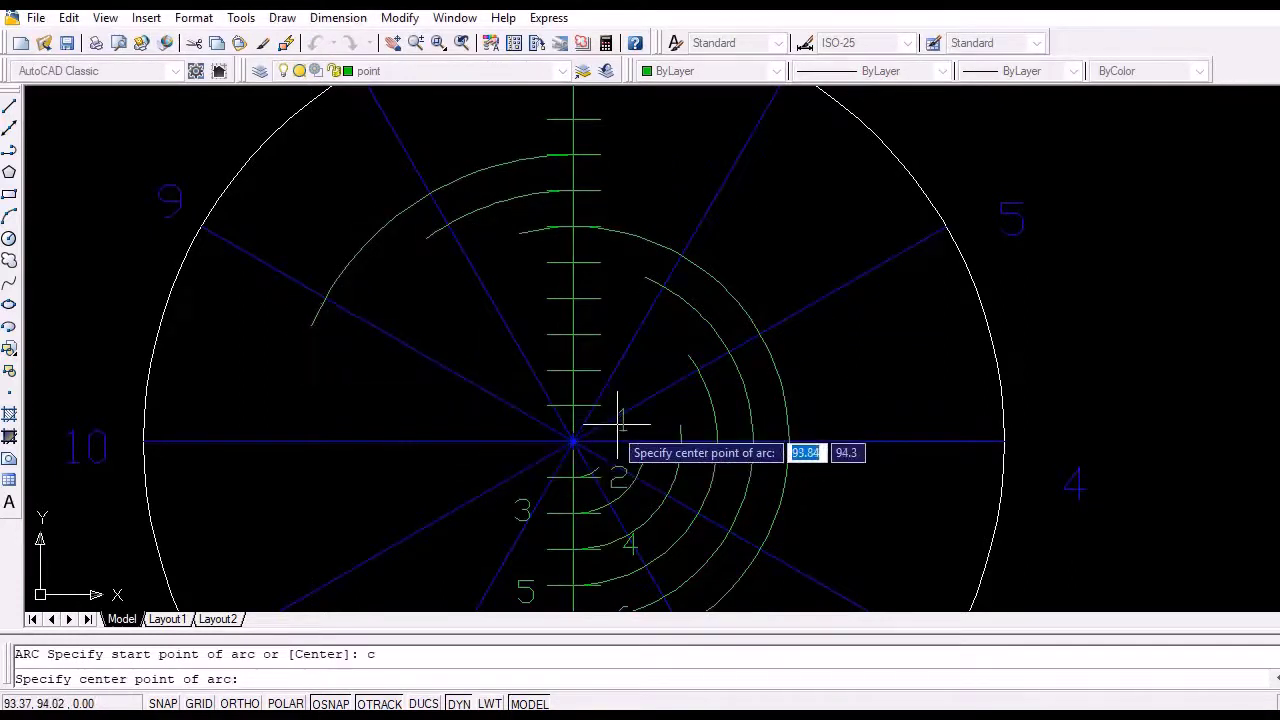
click(573, 441)
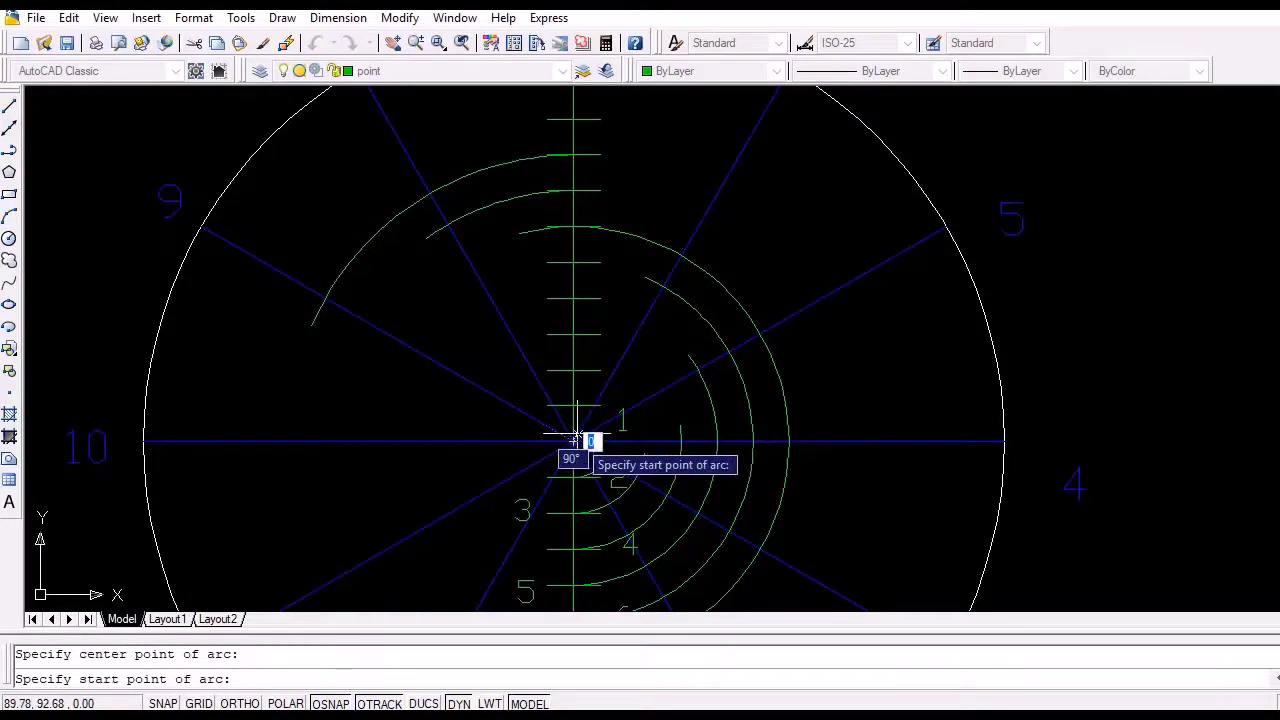
click(572, 116)
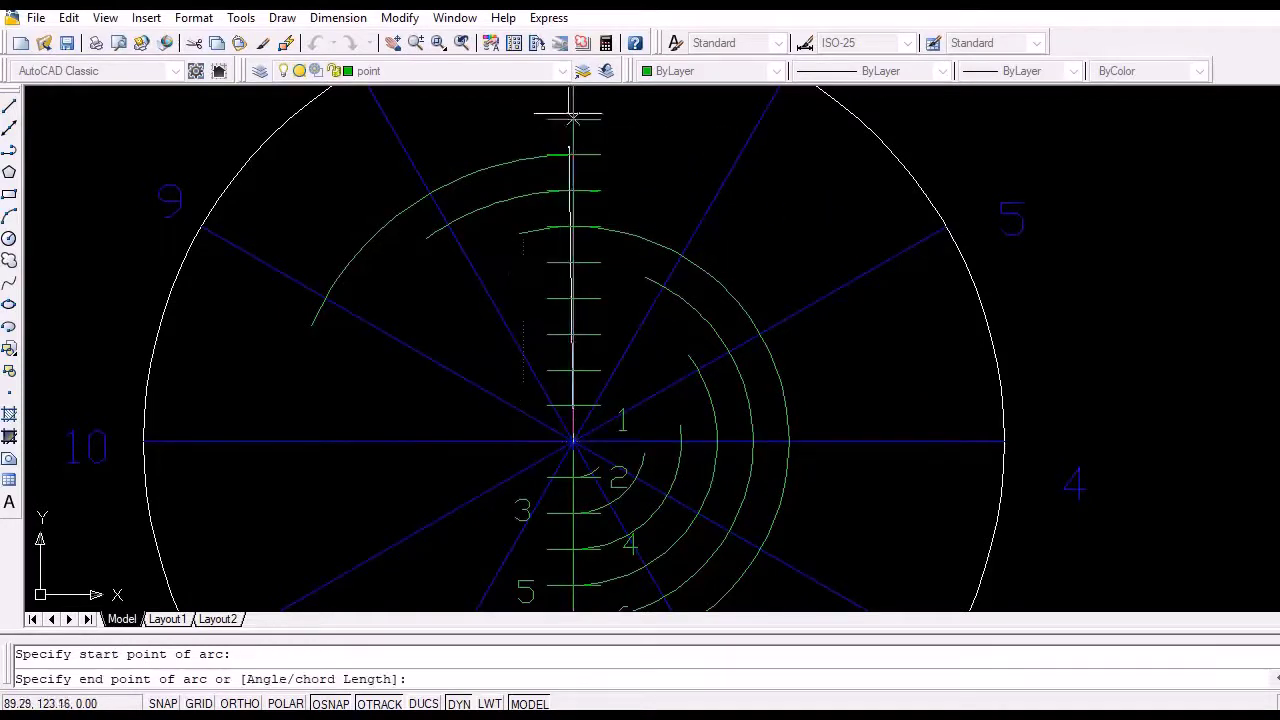
click(183, 480)
Draw an arc about the circle's centre from the tenth division above the centre, extending counterclockwise past spoke 11
key(Return)
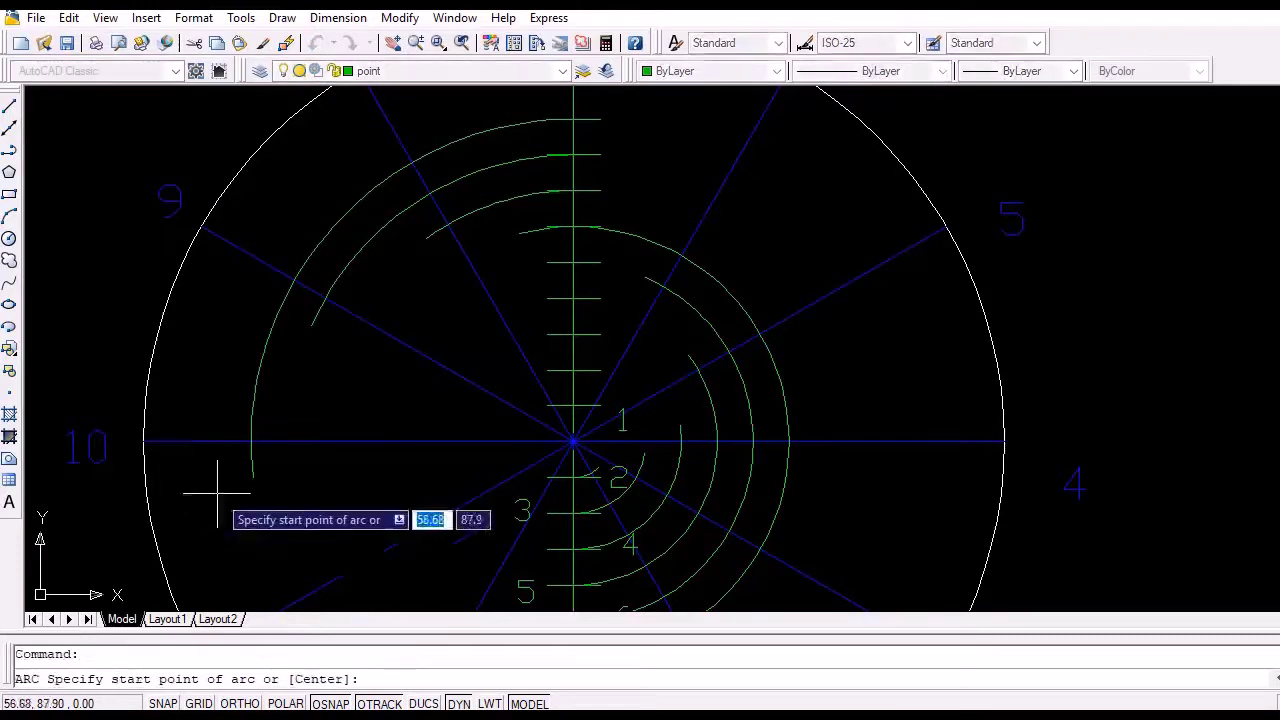
text(c)
key(Return)
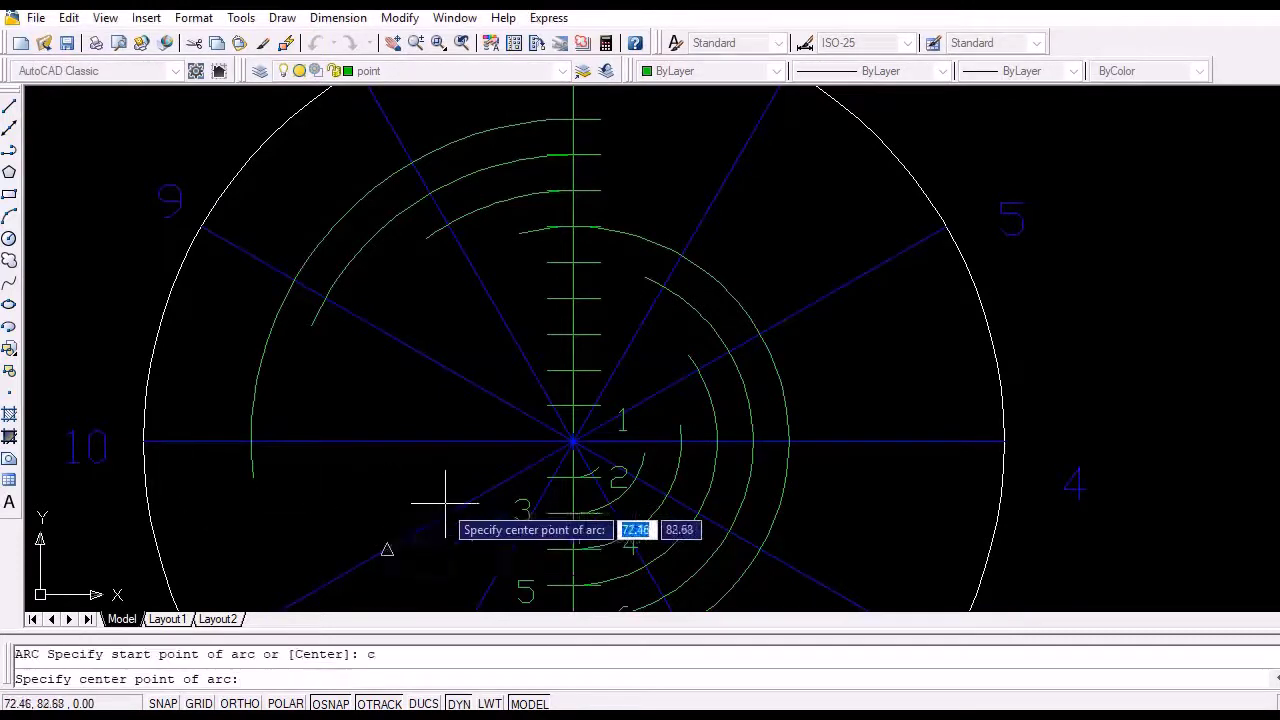
click(573, 441)
mouse_move(573, 190)
middle_down()
mouse_move(606, 206)
mouse_move(606, 235)
middle_up()
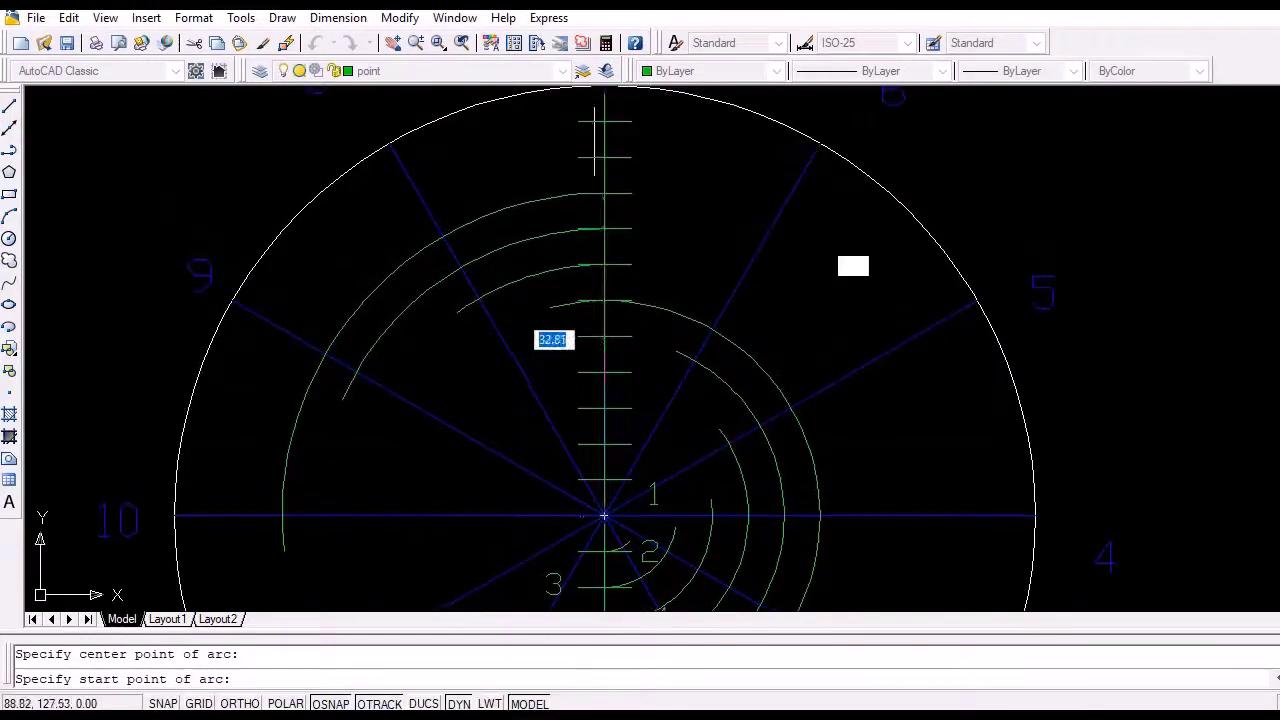
click(606, 157)
middle_drag(140, 422, 111, 96)
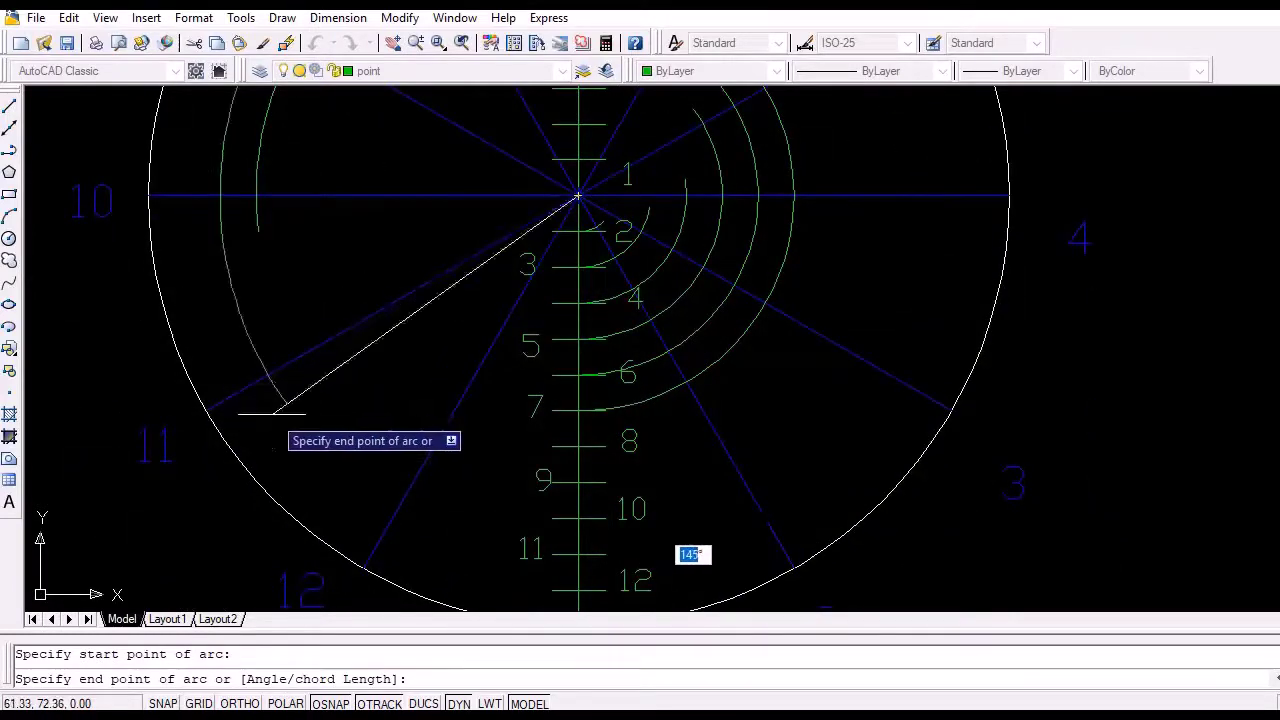
click(278, 405)
Draw an arc about the circle's centre from the eleventh division above the centre, extending counterclockwise past spoke 12
key(Return)
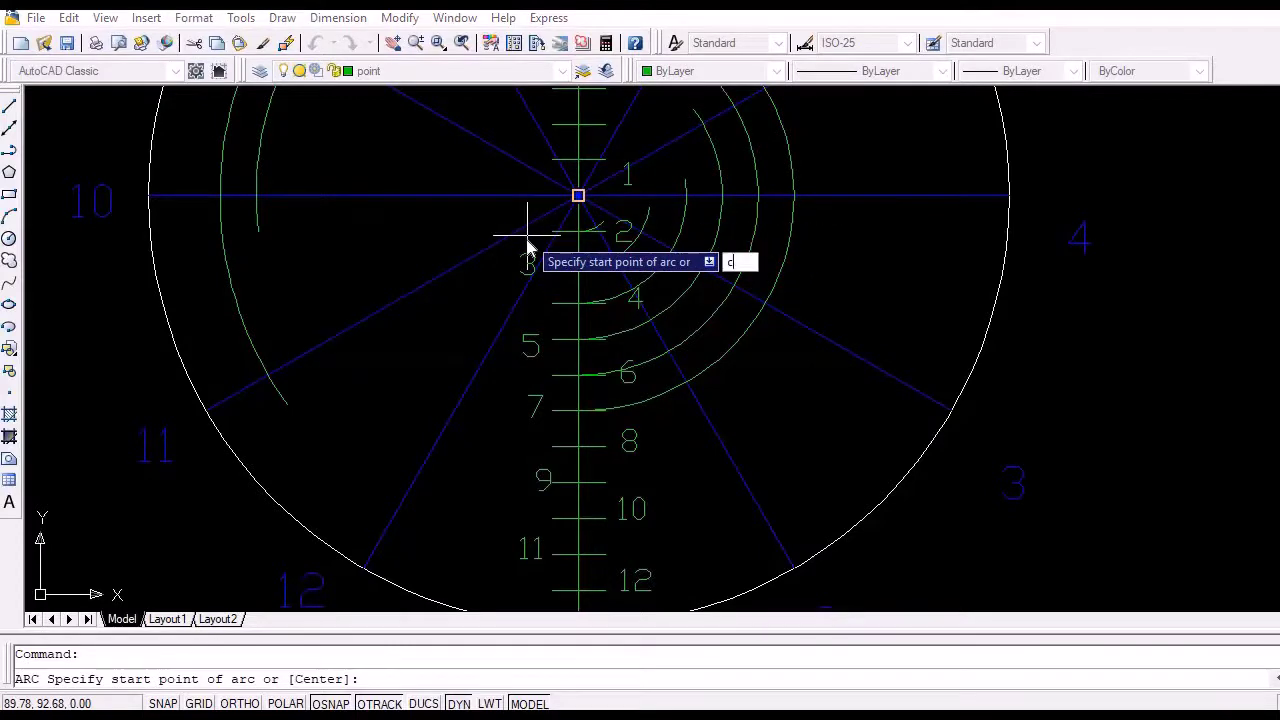
text(c)
key(Return)
click(578, 195)
mouse_move(578, 195)
middle_down()
mouse_move(537, 403)
mouse_move(541, 487)
middle_up()
click(551, 100)
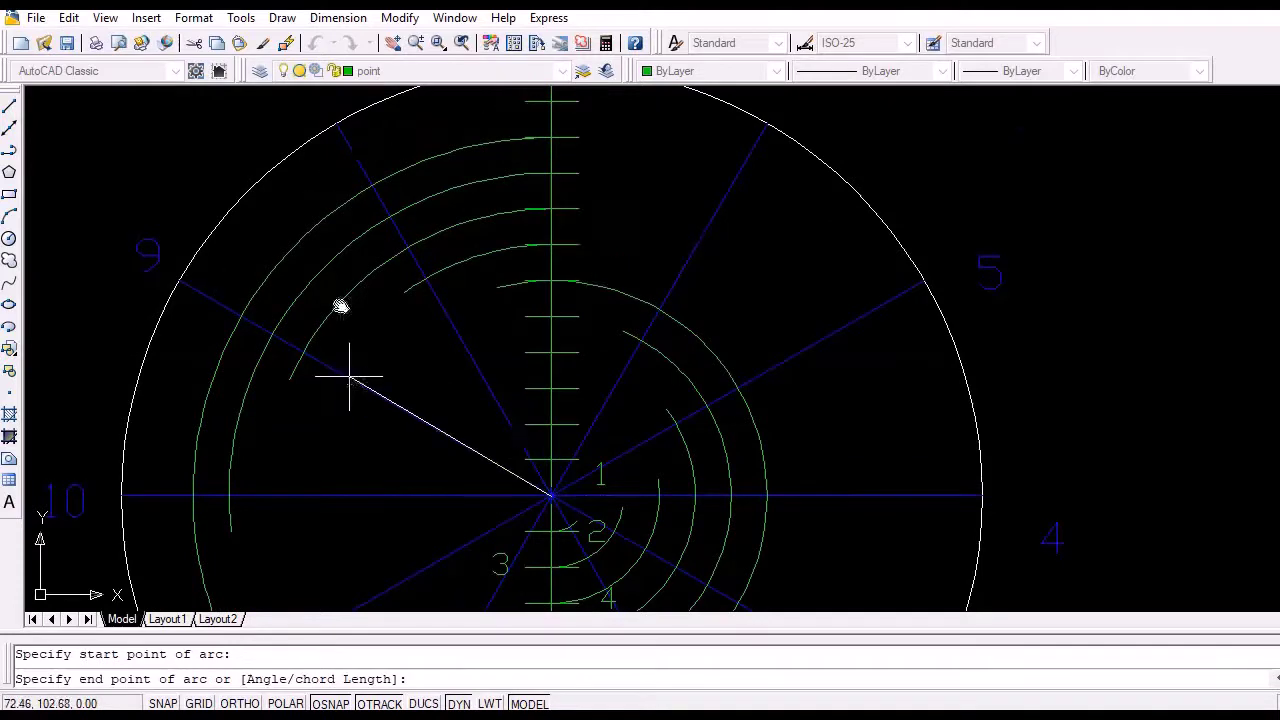
middle_drag(365, 540, 341, 120)
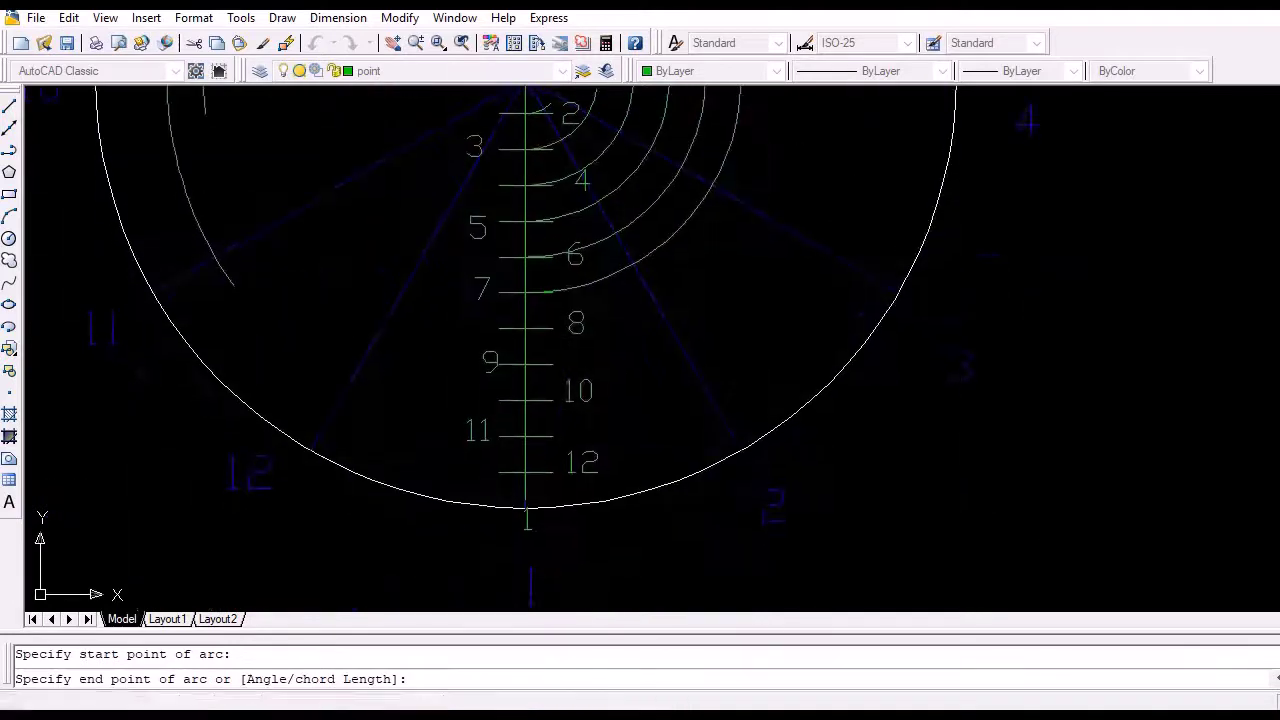
click(360, 420)
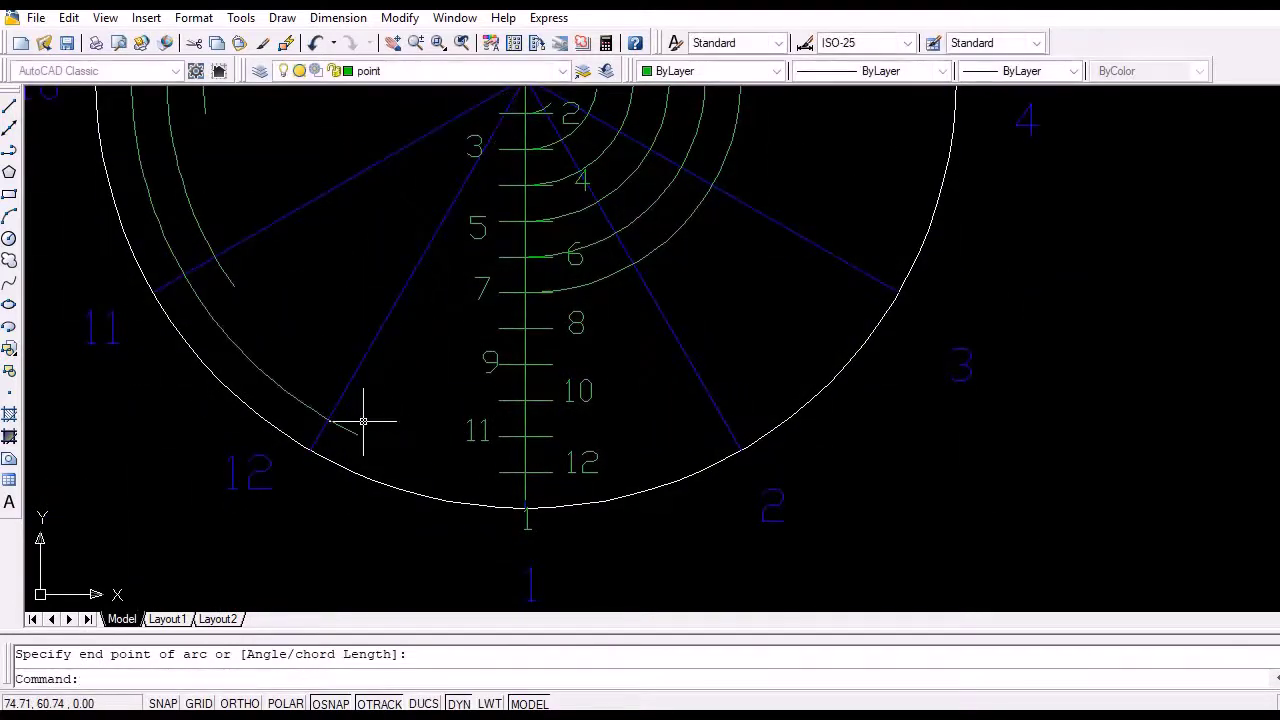
Make layer 0 the current layer
click(564, 72)
click(514, 90)
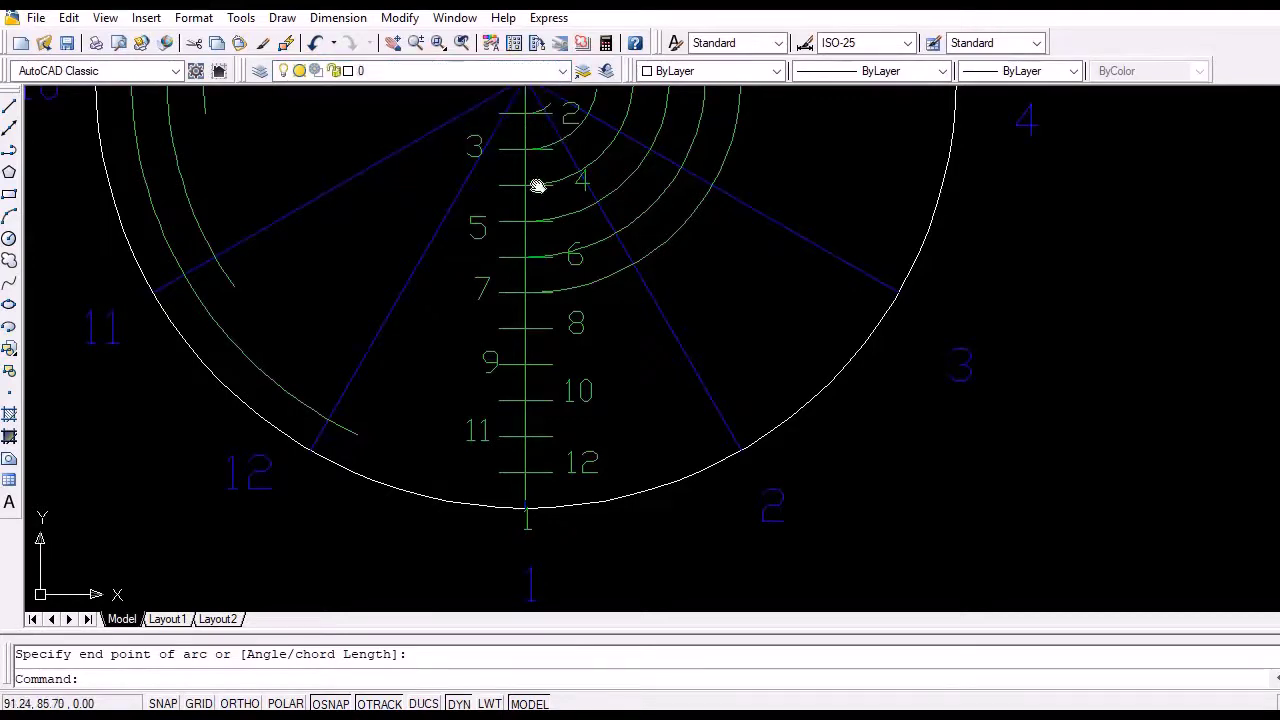
Try to draw a spline from the circle's centre through the arc intersections on spokes 2, 3 and 4
mouse_move(537, 183)
middle_down()
mouse_move(441, 449)
mouse_move(456, 405)
middle_up()
scroll(456, 405, up, 2)
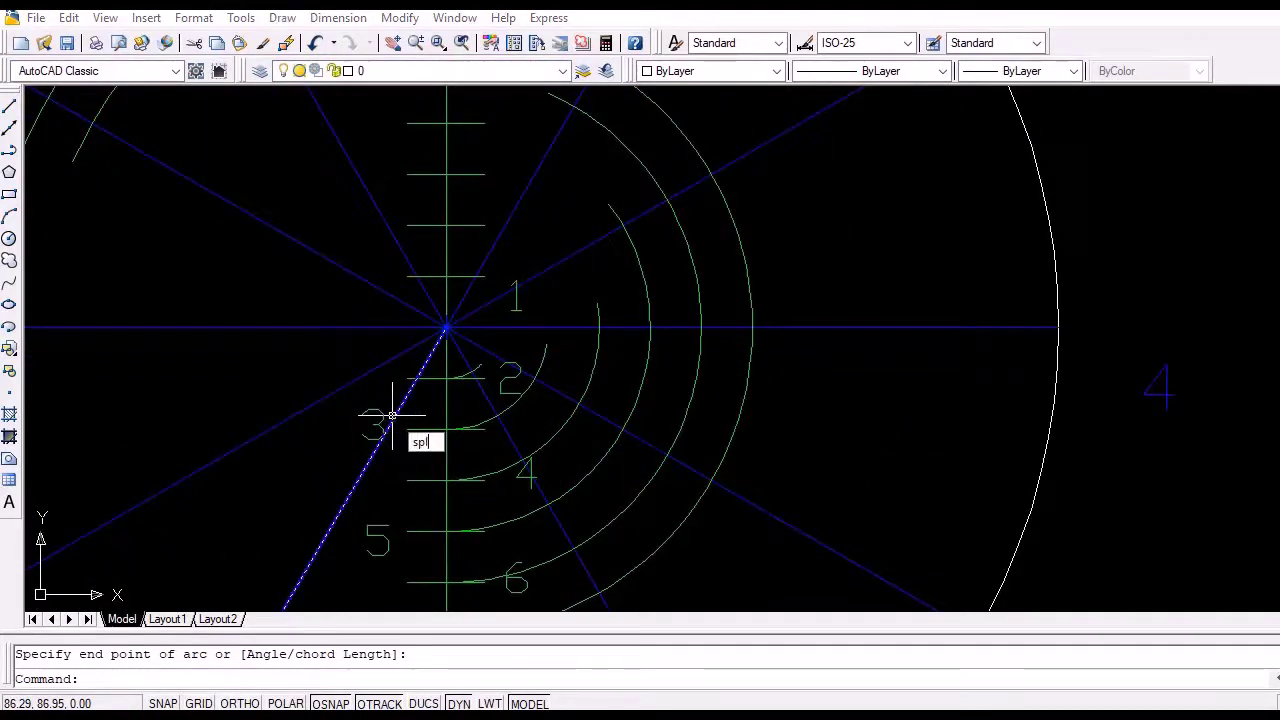
text(e)
key(Return)
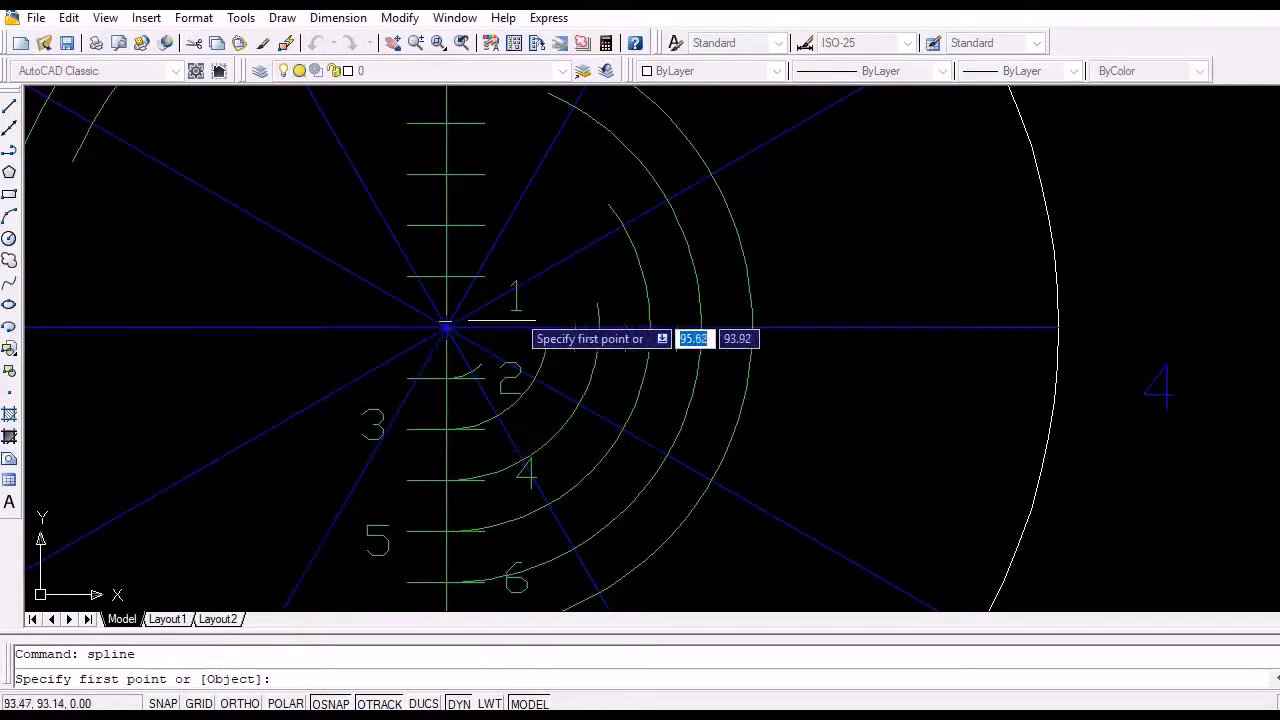
click(445, 328)
scroll(467, 366, up, 3)
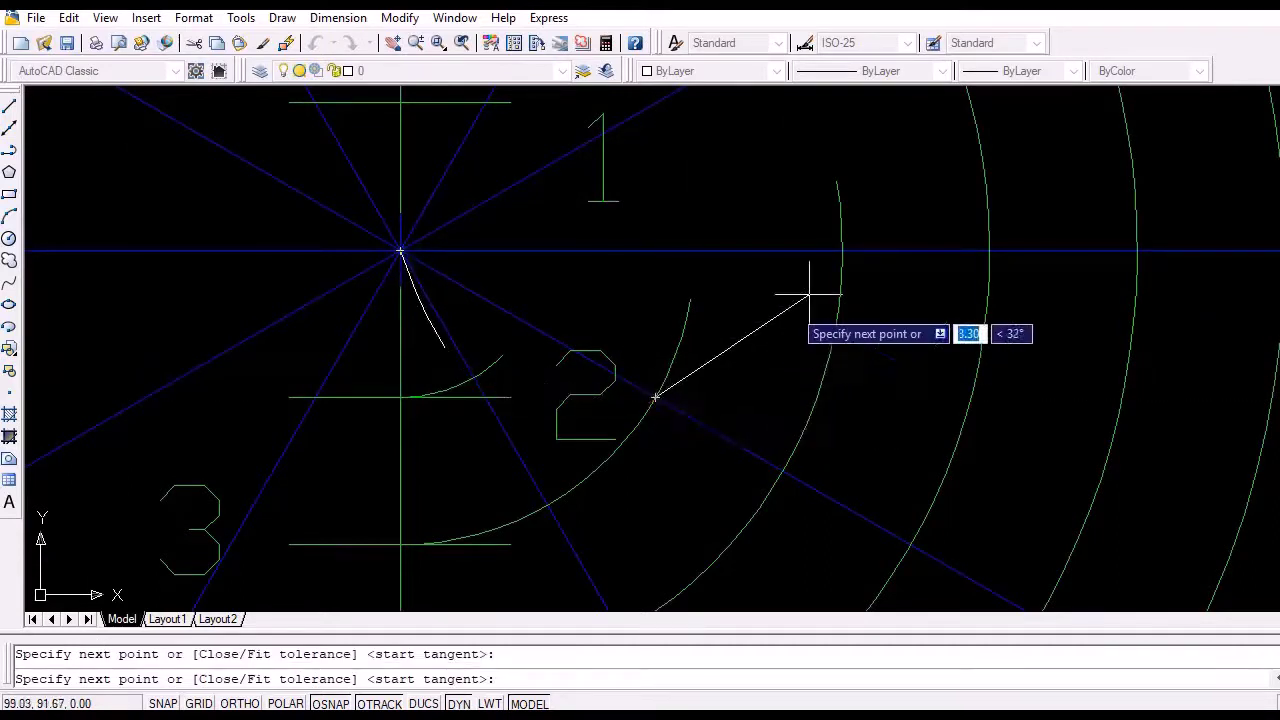
right_click(842, 250)
click(860, 263)
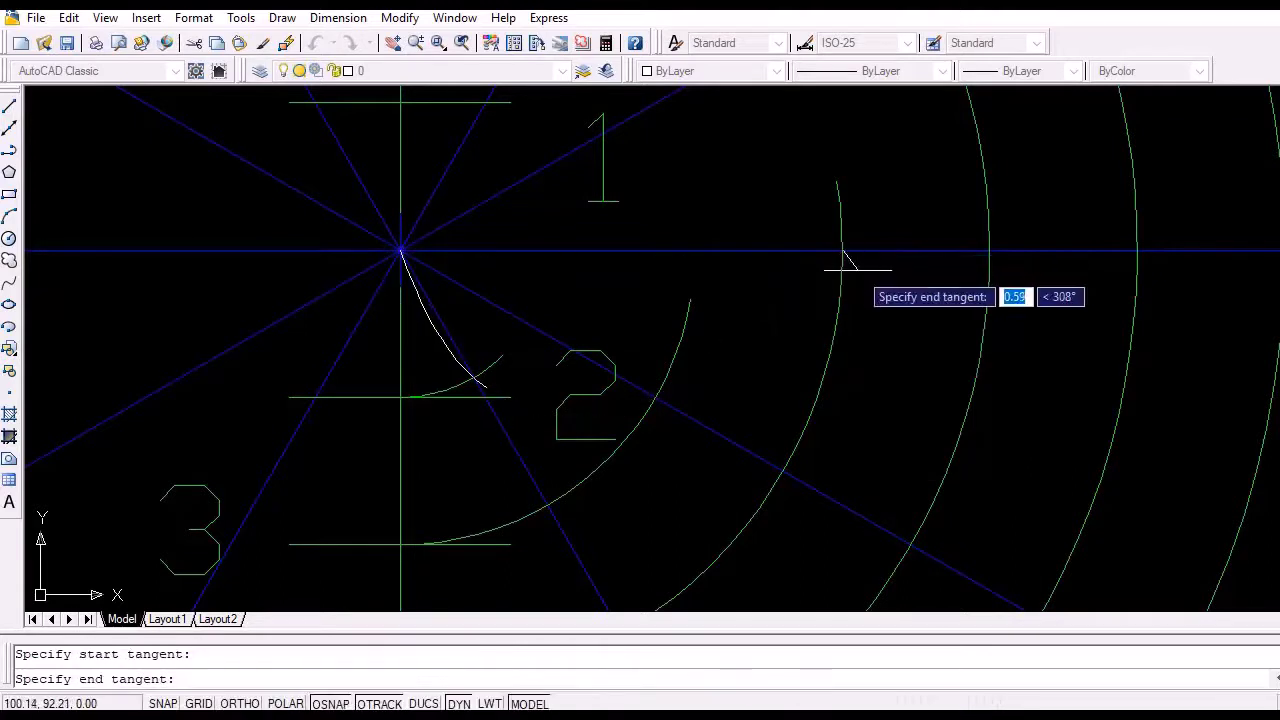
key(Return)
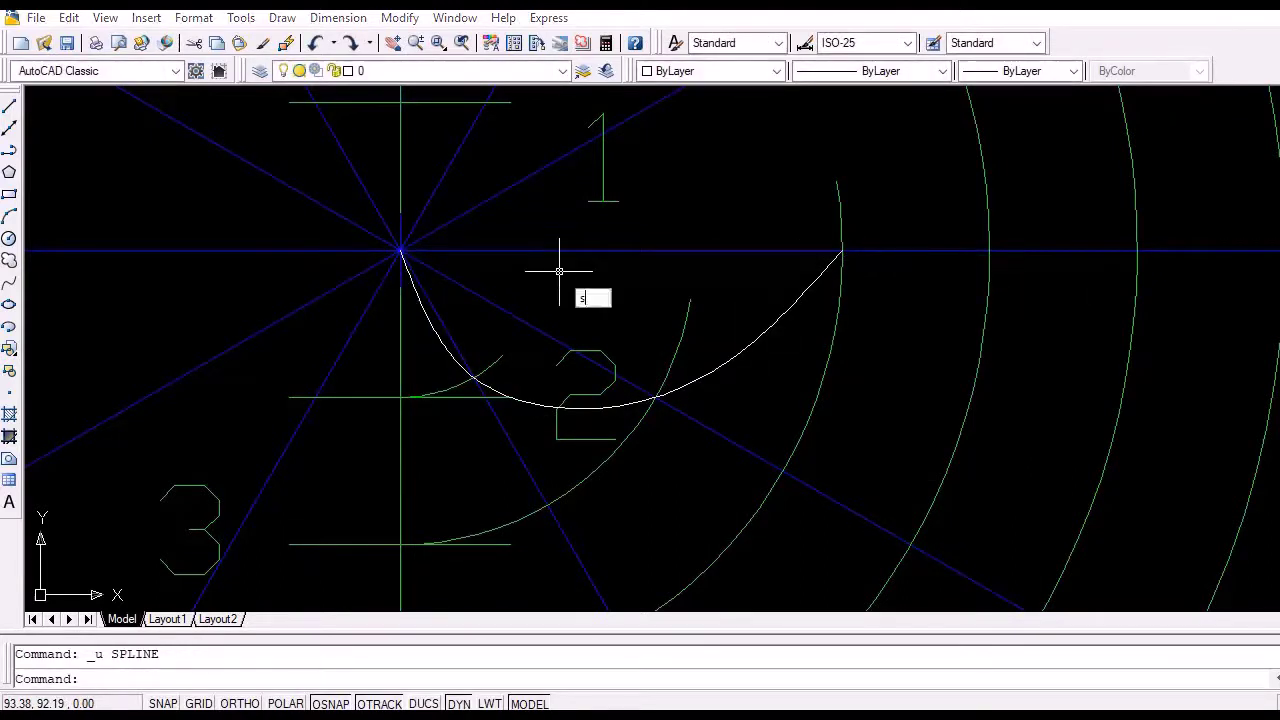
Draw a spline from the arc intersection on spoke 4 through those on spokes 5 and 6 to spoke 7
text(spline)
key(Return)
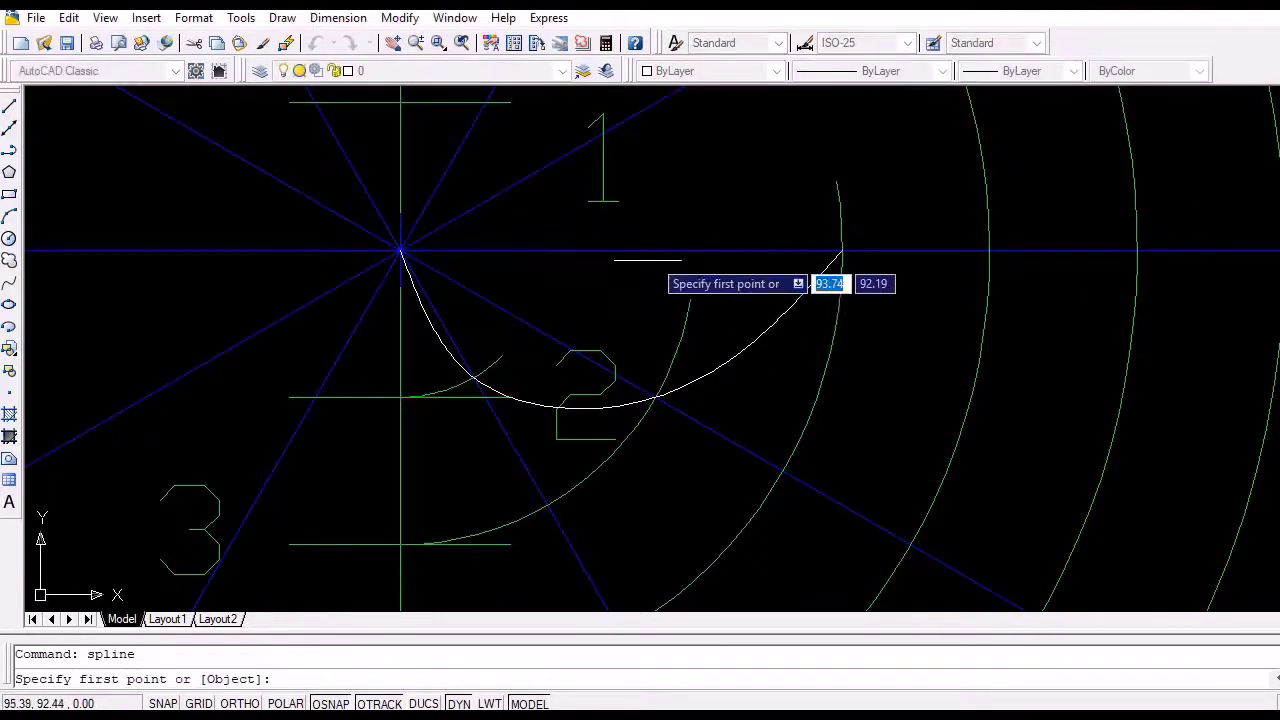
click(842, 250)
scroll(842, 250, down, 5)
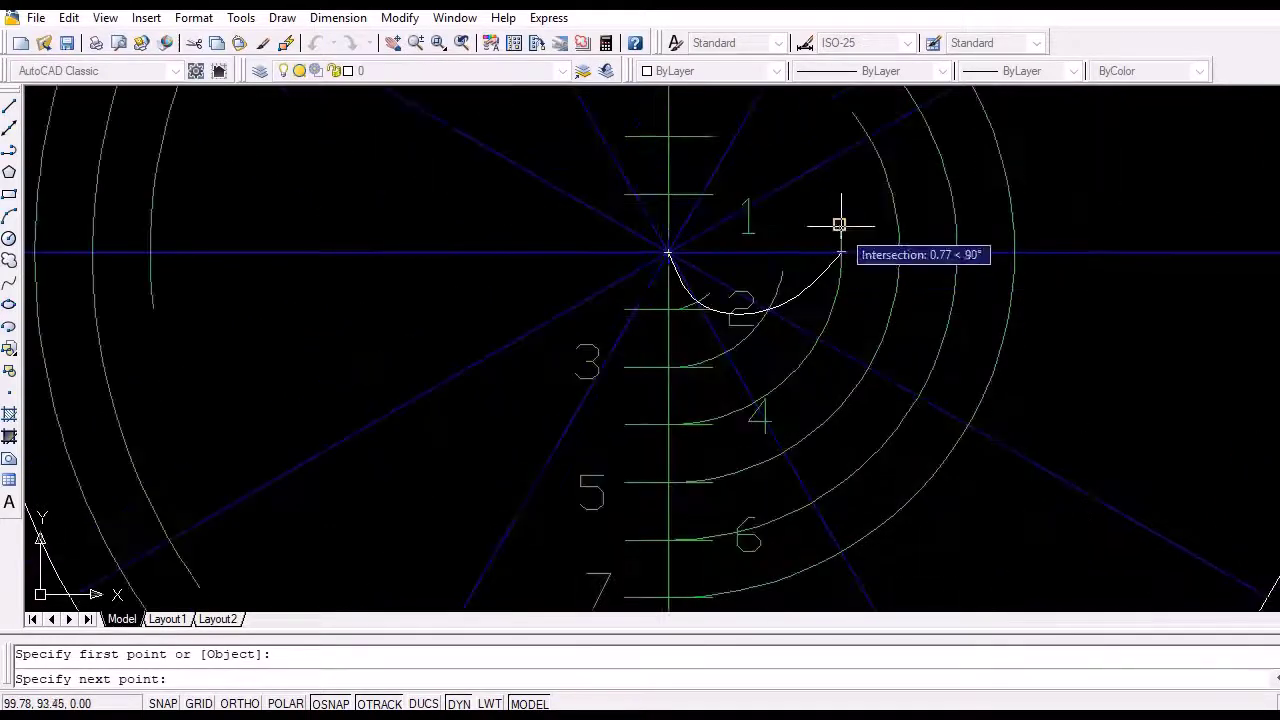
scroll(655, 390, up, 3)
click(667, 325)
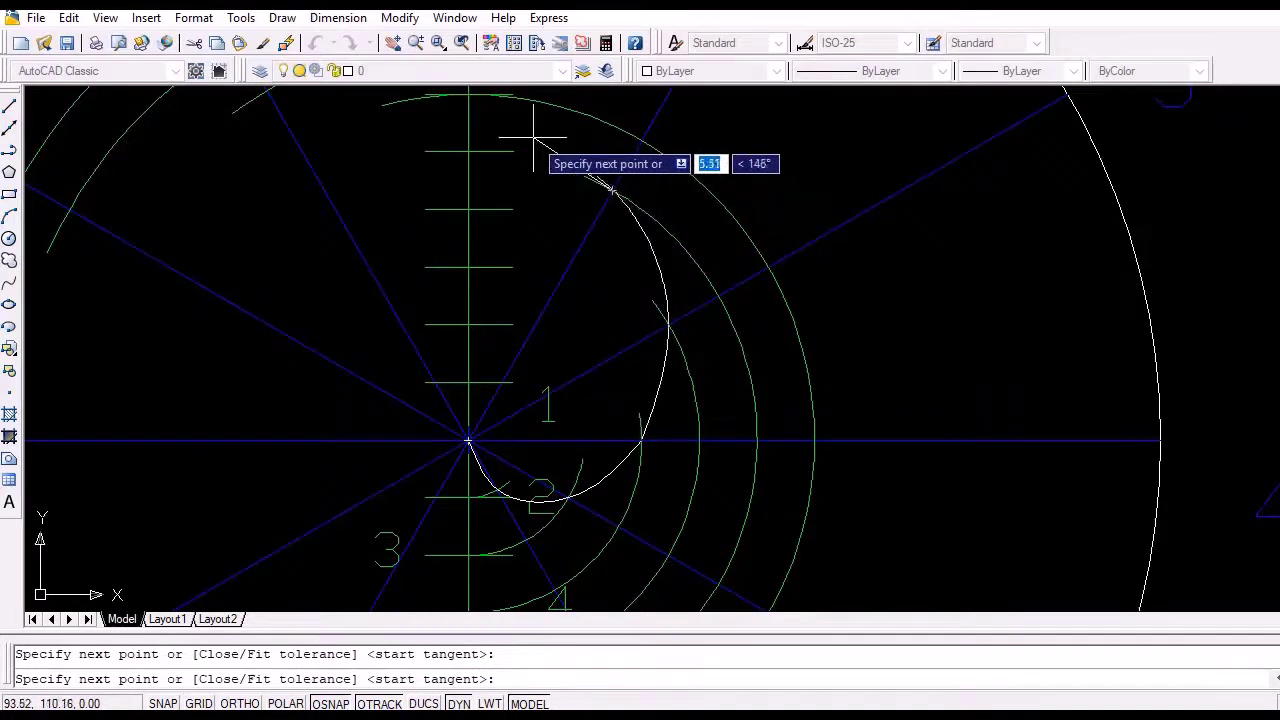
middle_drag(533, 138, 546, 263)
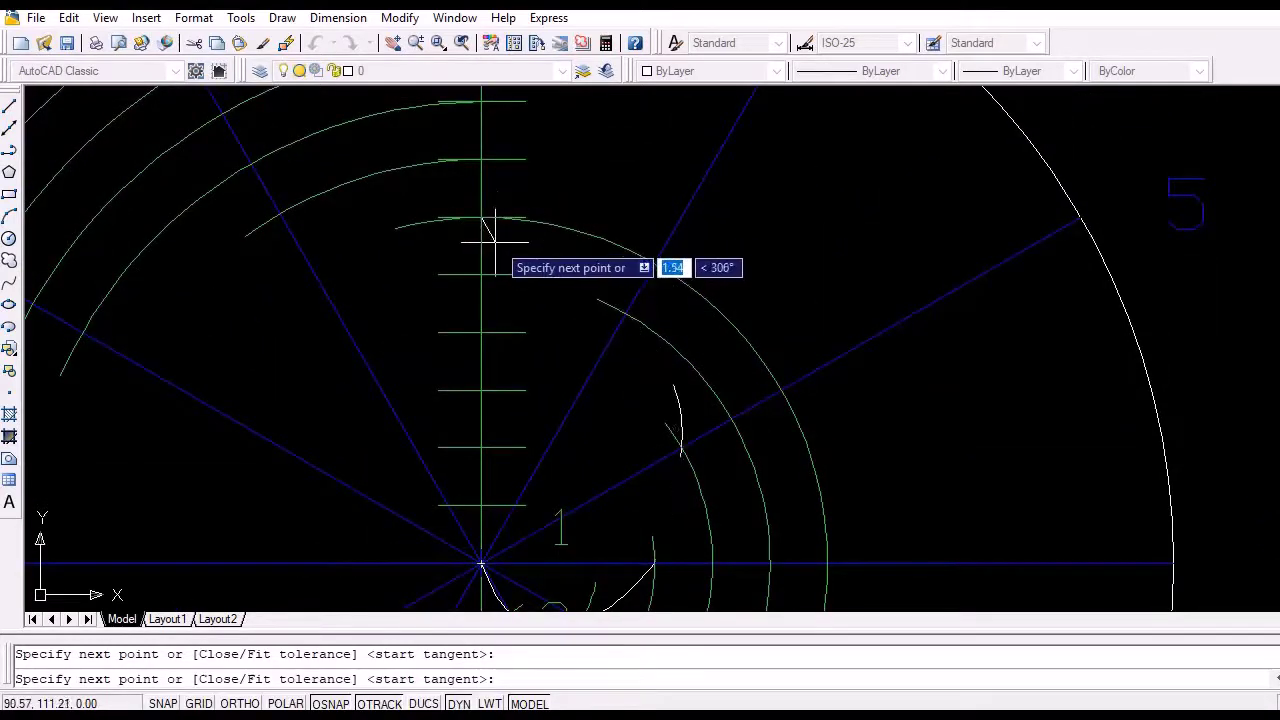
right_click(557, 220)
click(578, 233)
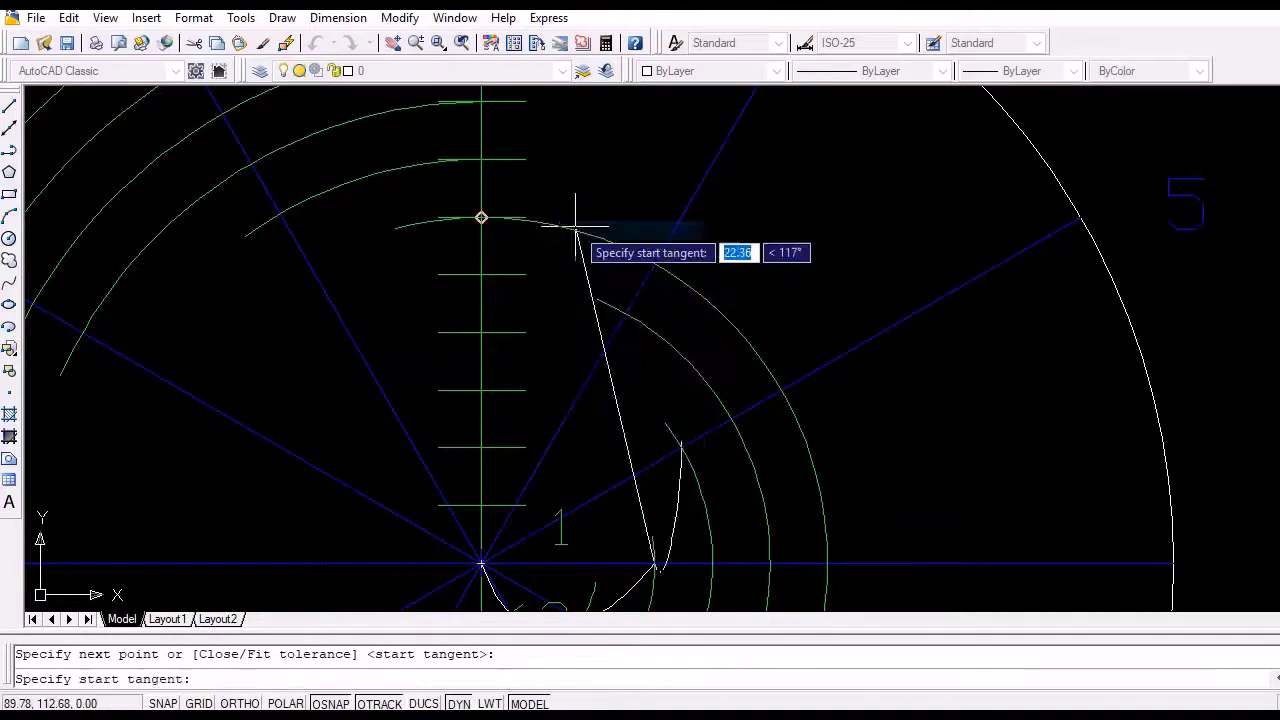
key(Return)
key(Return)
Continue the spiral with a spline from spoke 7 through the arc intersections on spokes 8 and 9 to spoke 10
key(Return)
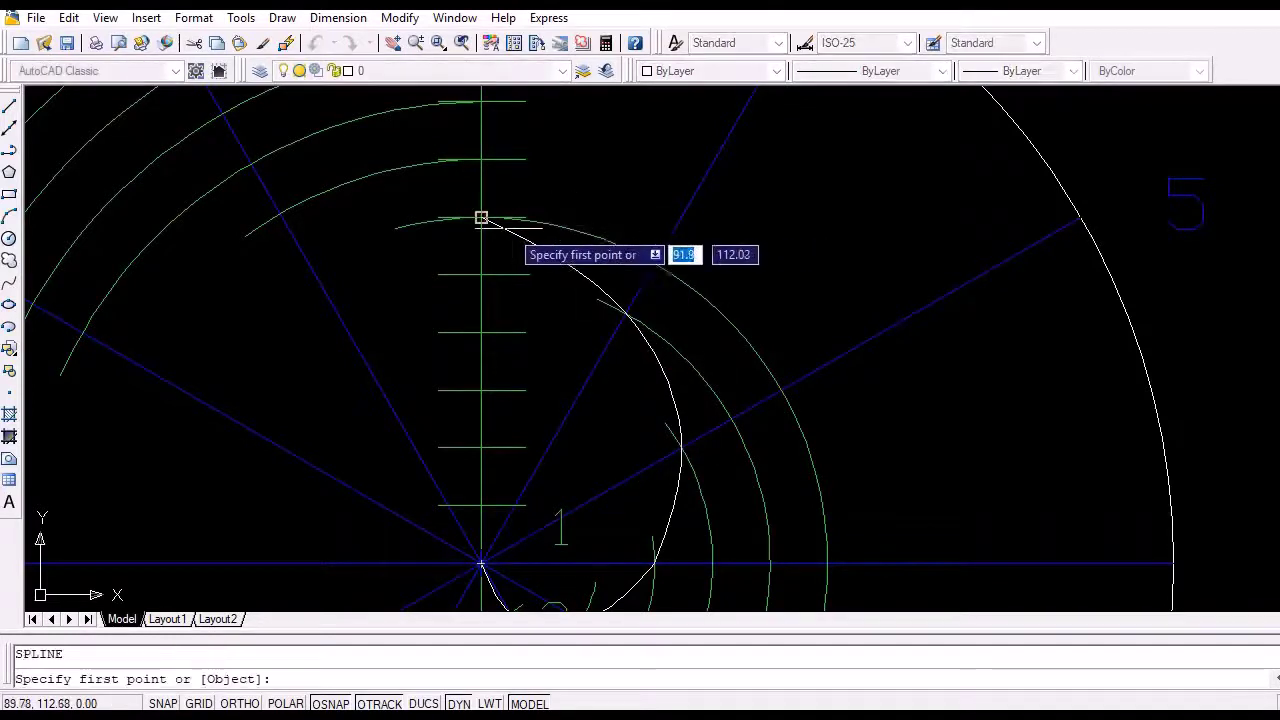
click(481, 218)
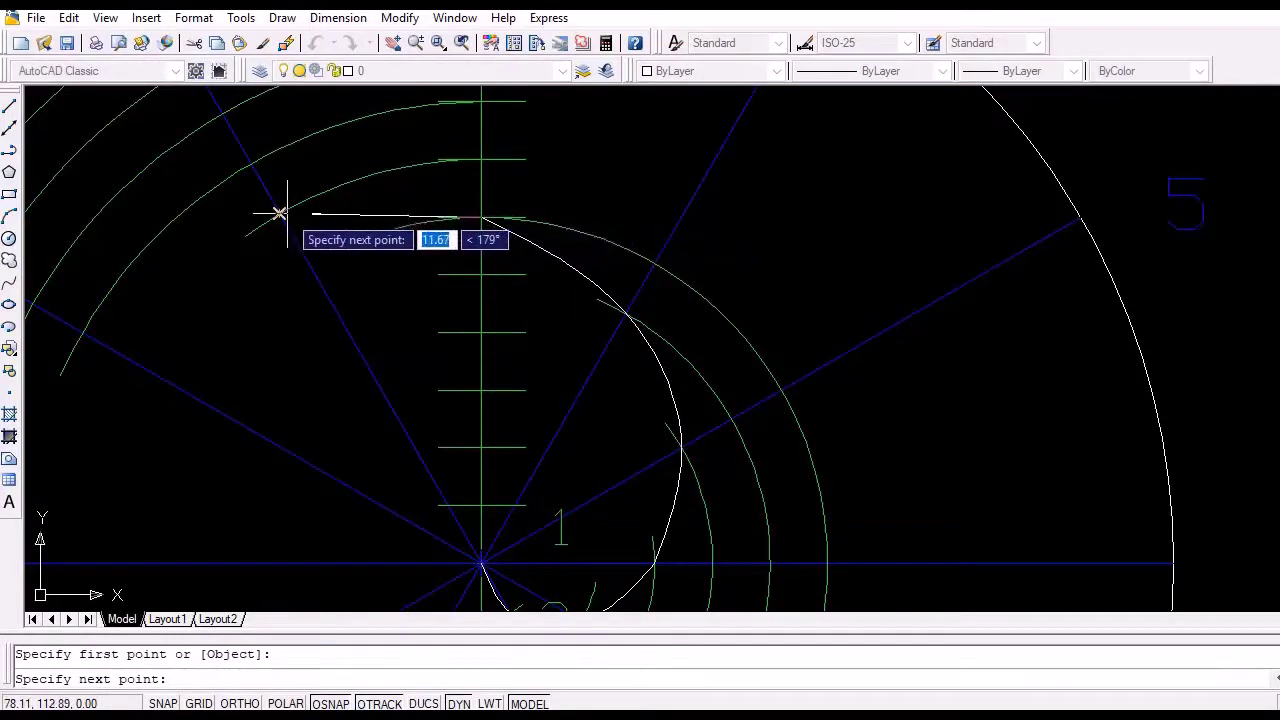
mouse_move(386, 231)
middle_down()
mouse_move(509, 241)
mouse_move(457, 191)
mouse_move(474, 254)
middle_up()
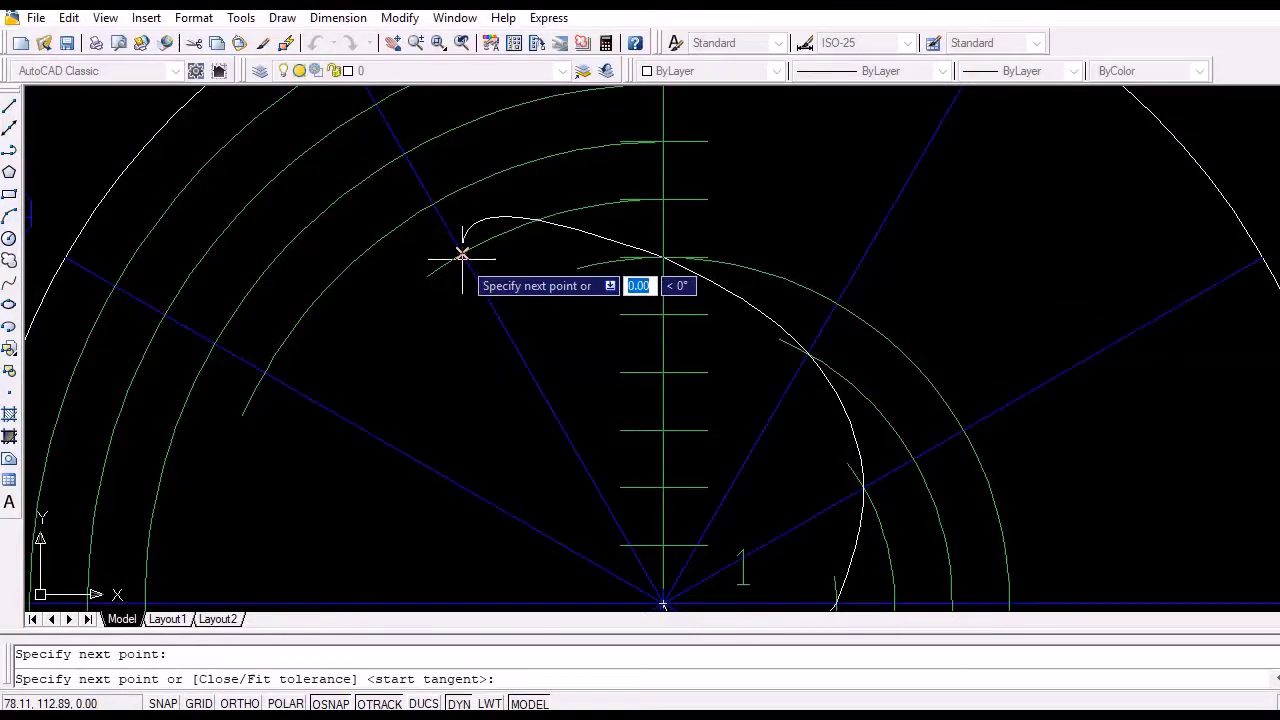
click(462, 255)
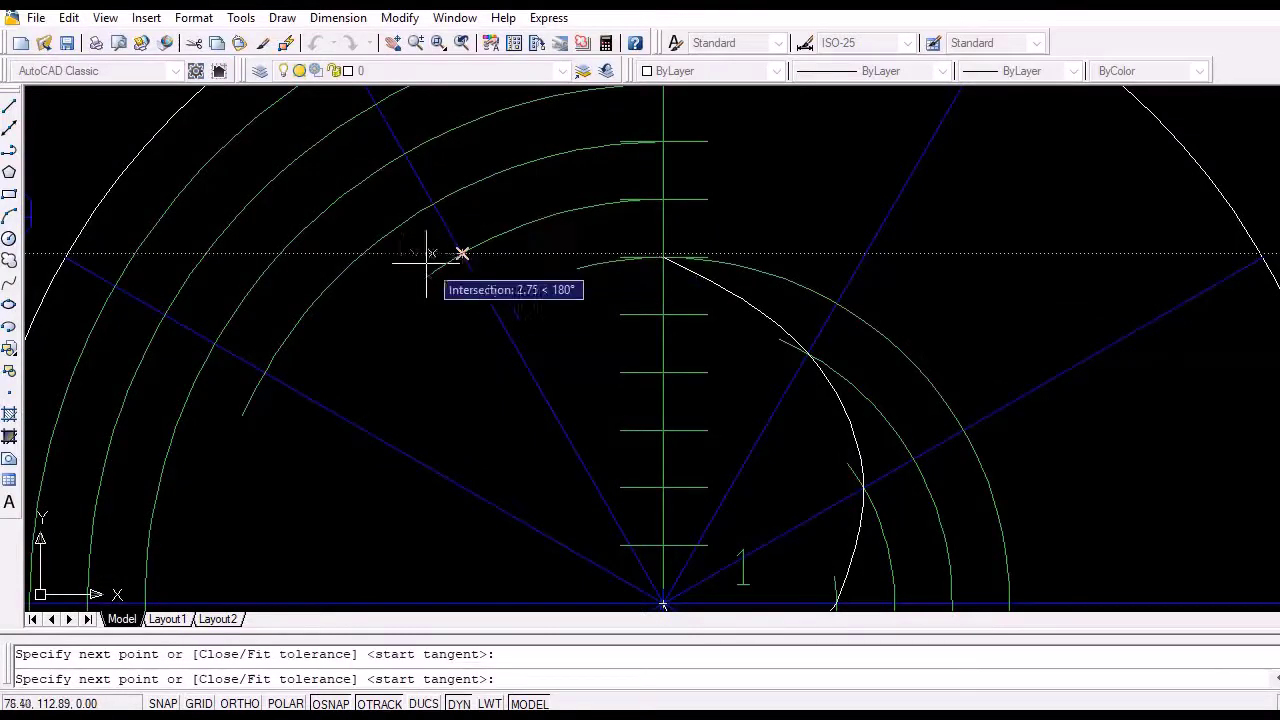
click(264, 372)
middle_drag(243, 406, 266, 206)
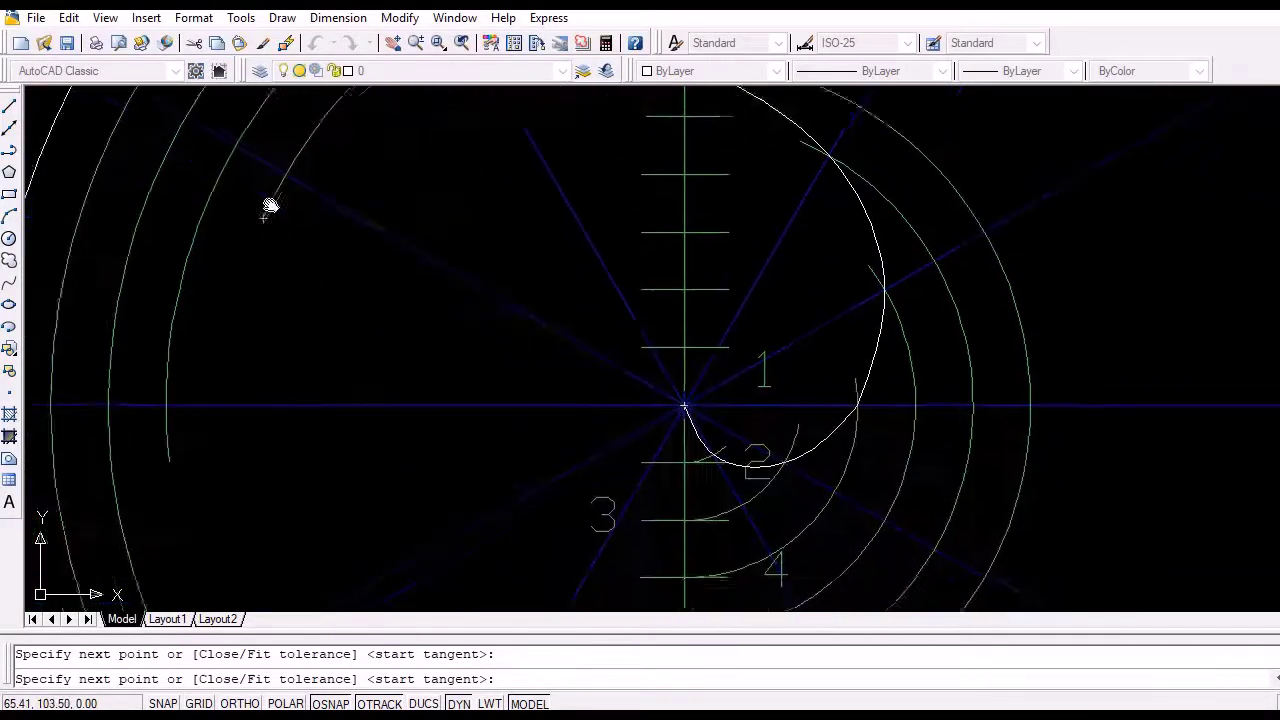
right_click(174, 400)
click(203, 413)
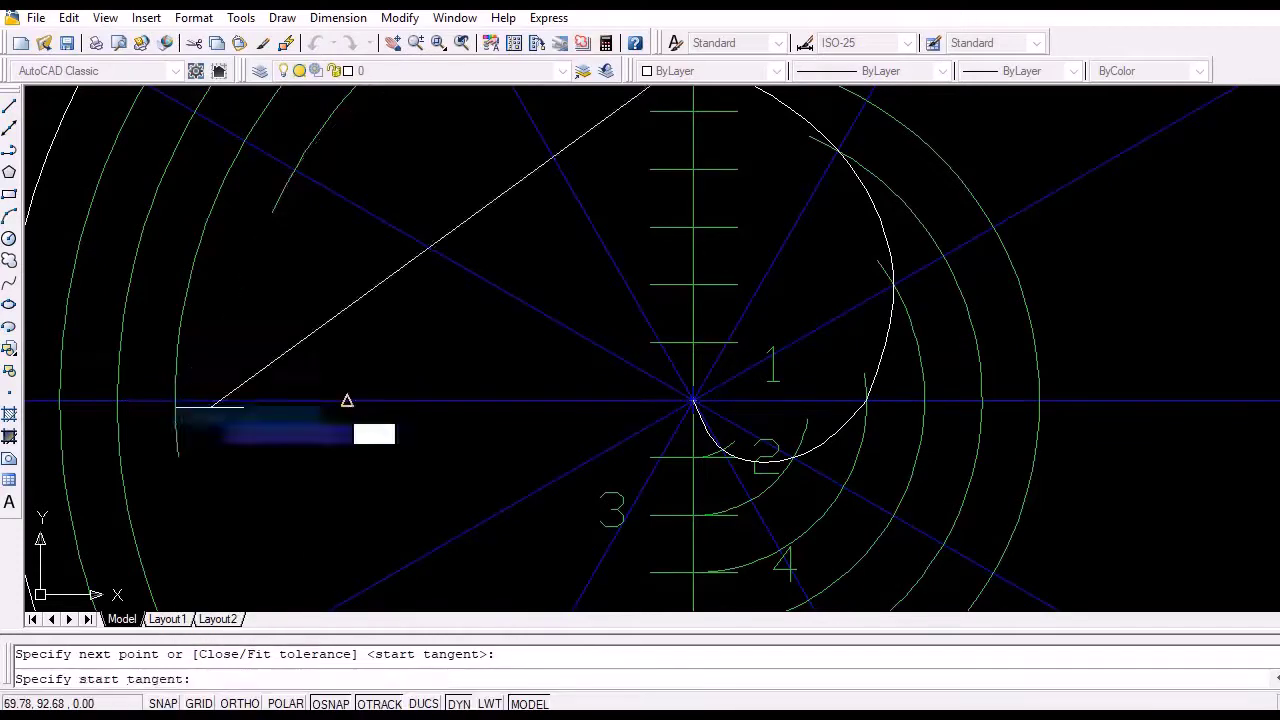
click(210, 405)
click(210, 405)
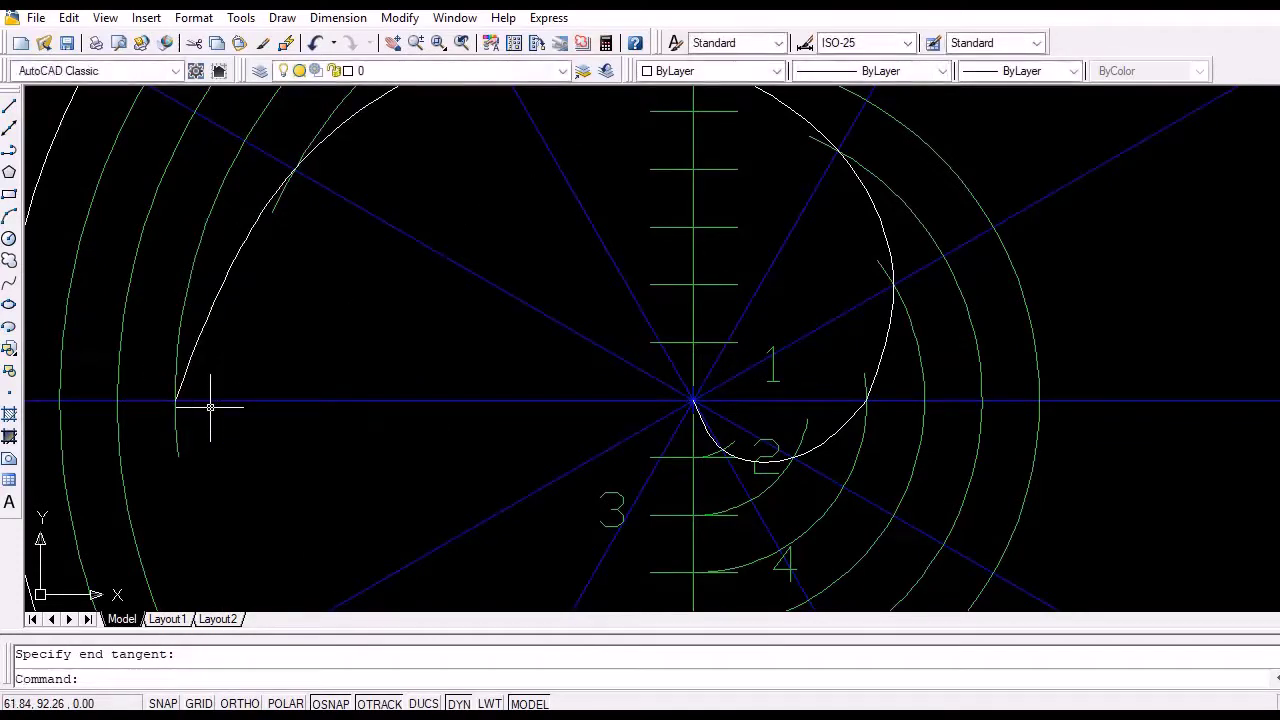
Draw a spline from spoke 10 through the arc intersections on spokes 11 and 12 to the circle at spoke 1
key(Return)
mouse_move(220, 419)
middle_down()
mouse_move(286, 154)
mouse_move(268, 108)
middle_up()
click(268, 104)
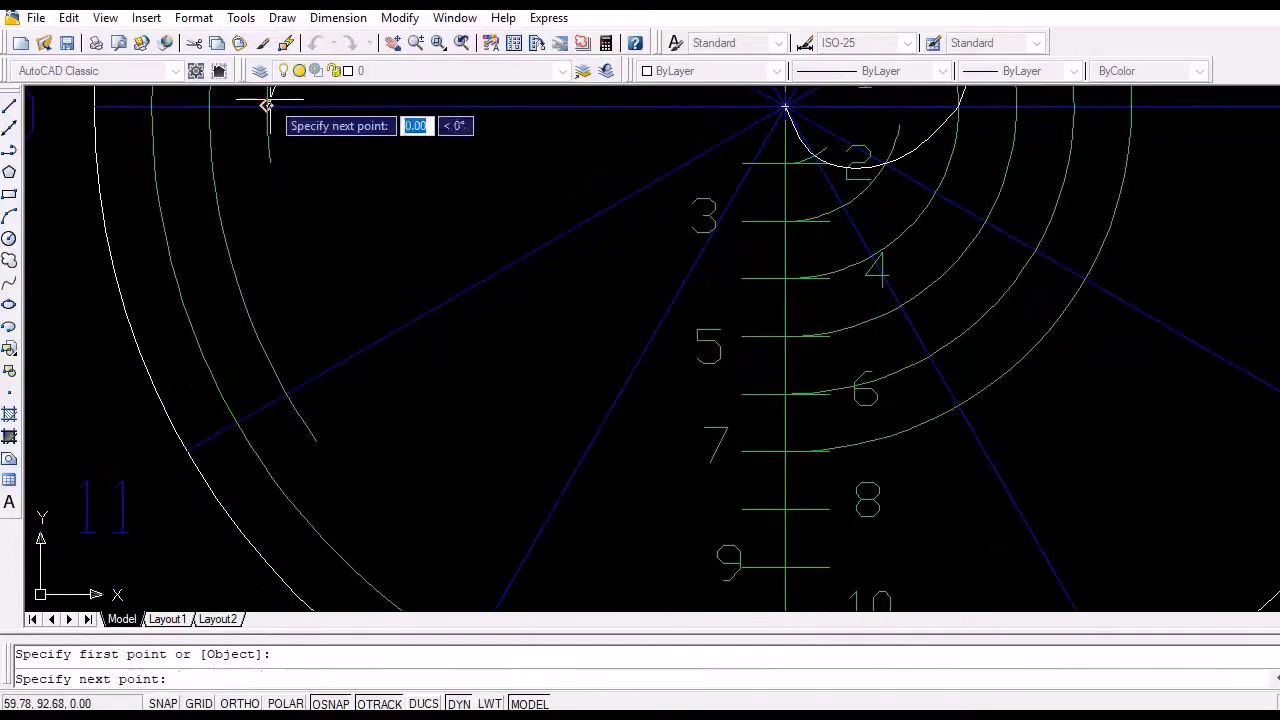
click(286, 395)
mouse_move(286, 395)
middle_down()
mouse_move(266, 149)
mouse_move(252, 124)
middle_up()
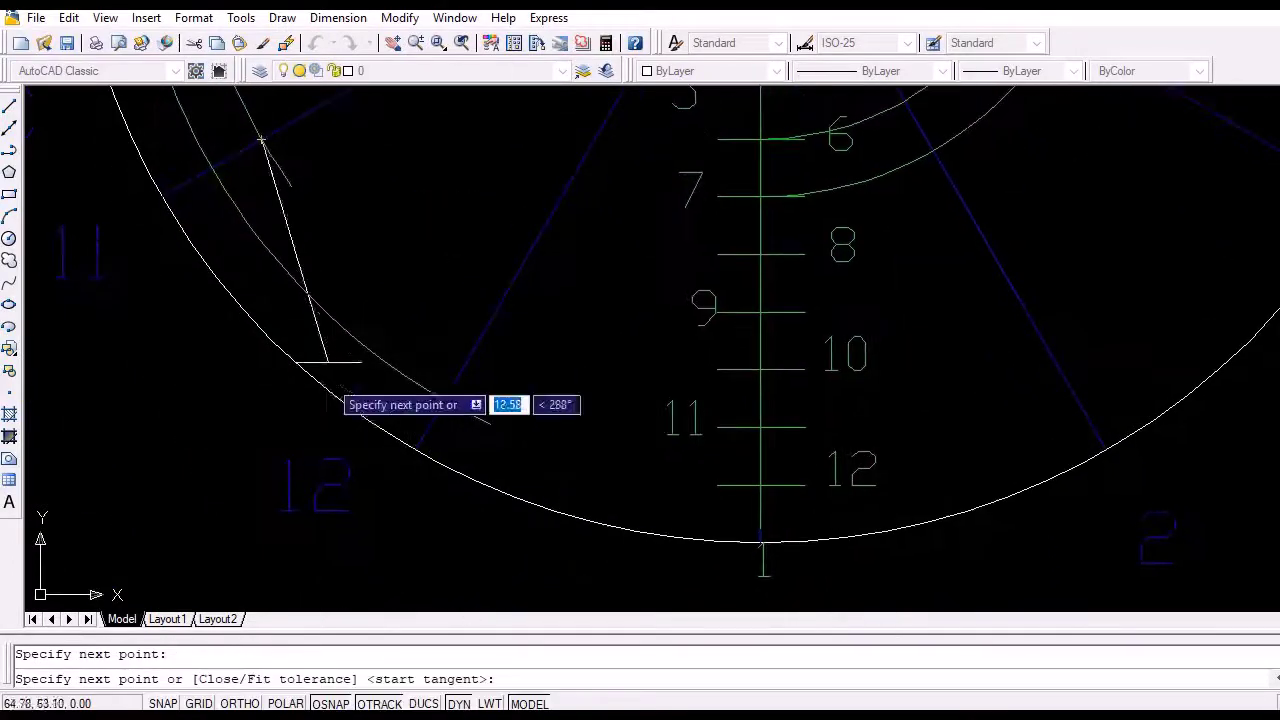
click(443, 400)
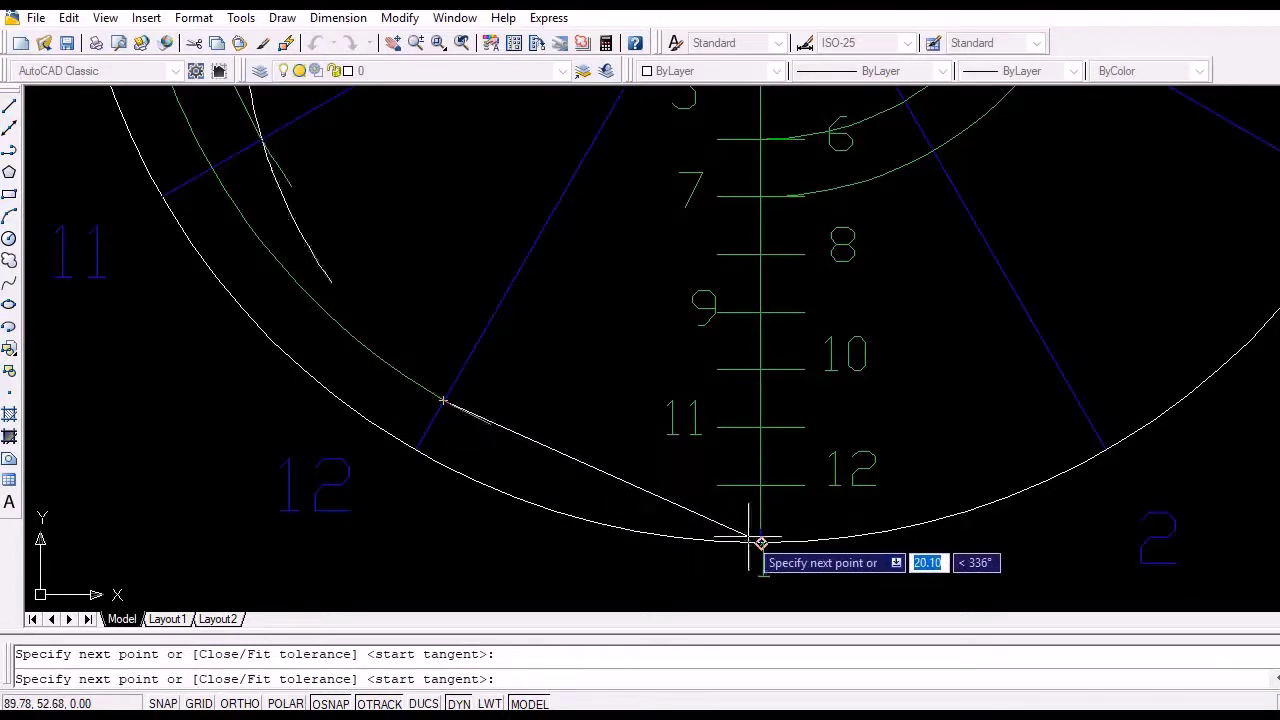
click(760, 543)
right_click(760, 540)
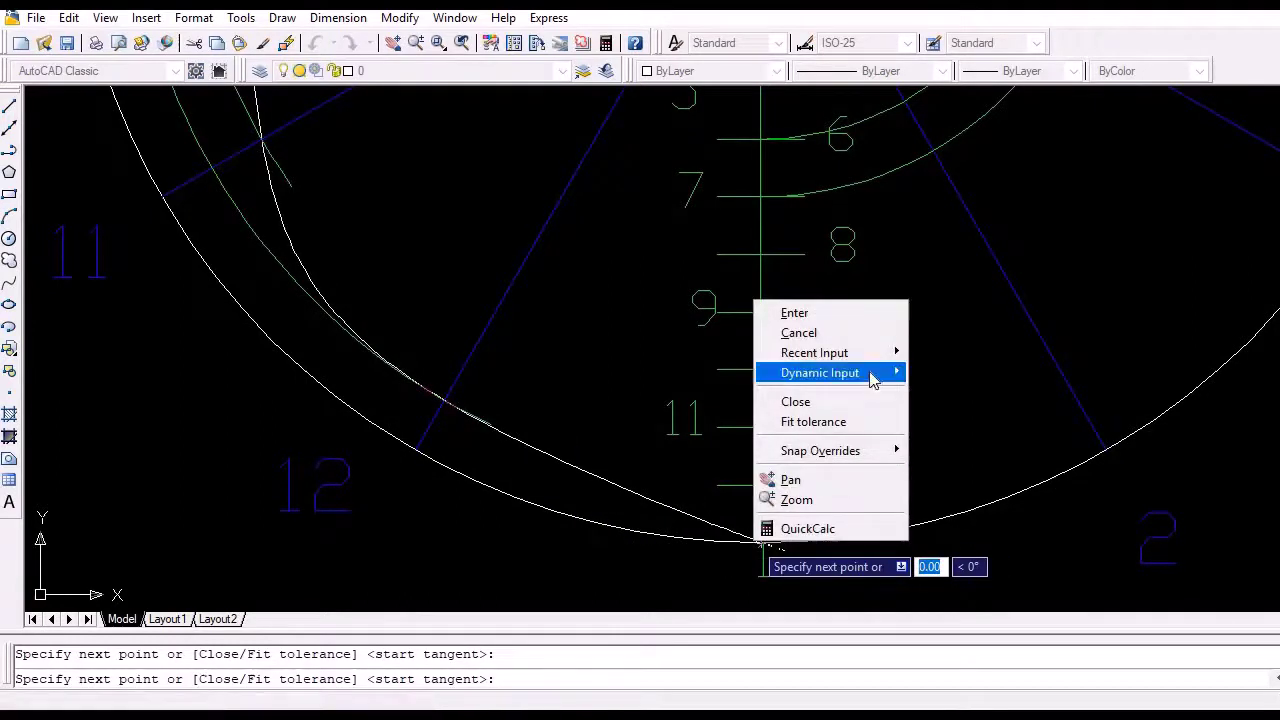
click(820, 314)
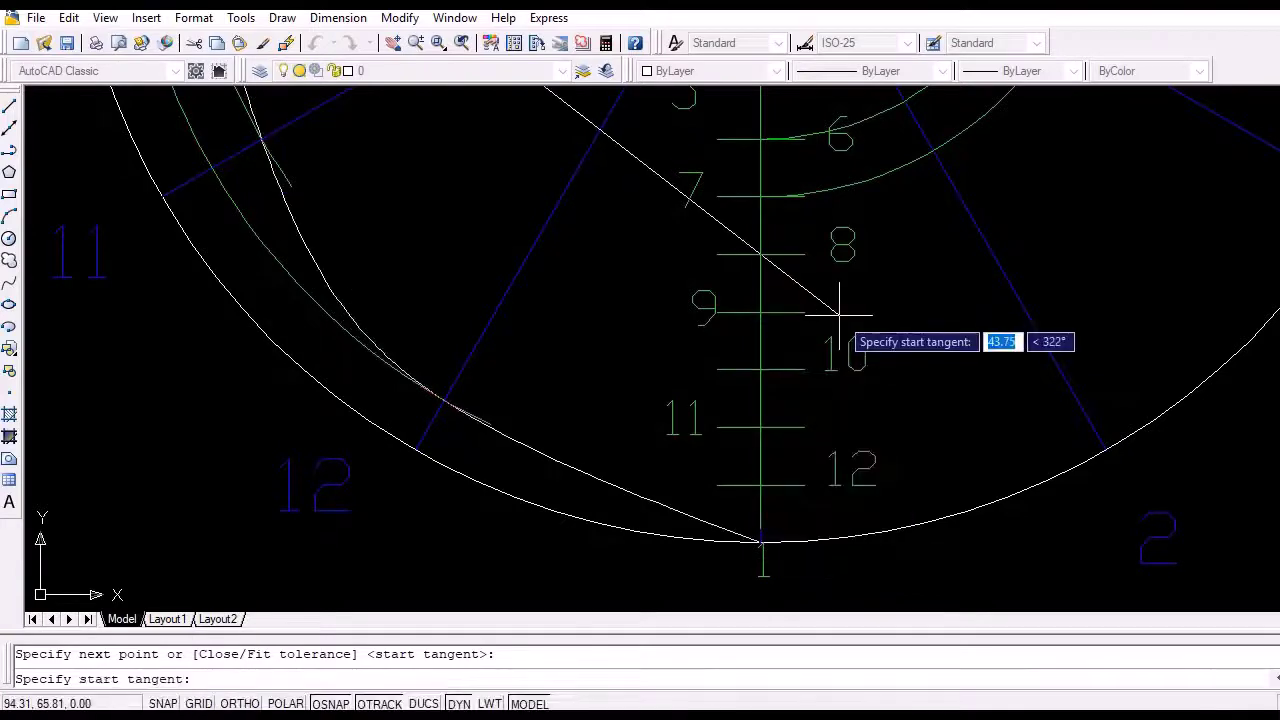
click(838, 310)
click(837, 294)
Erase the green construction arcs on both sides of the circle's vertical division line
scroll(850, 240, down, 4)
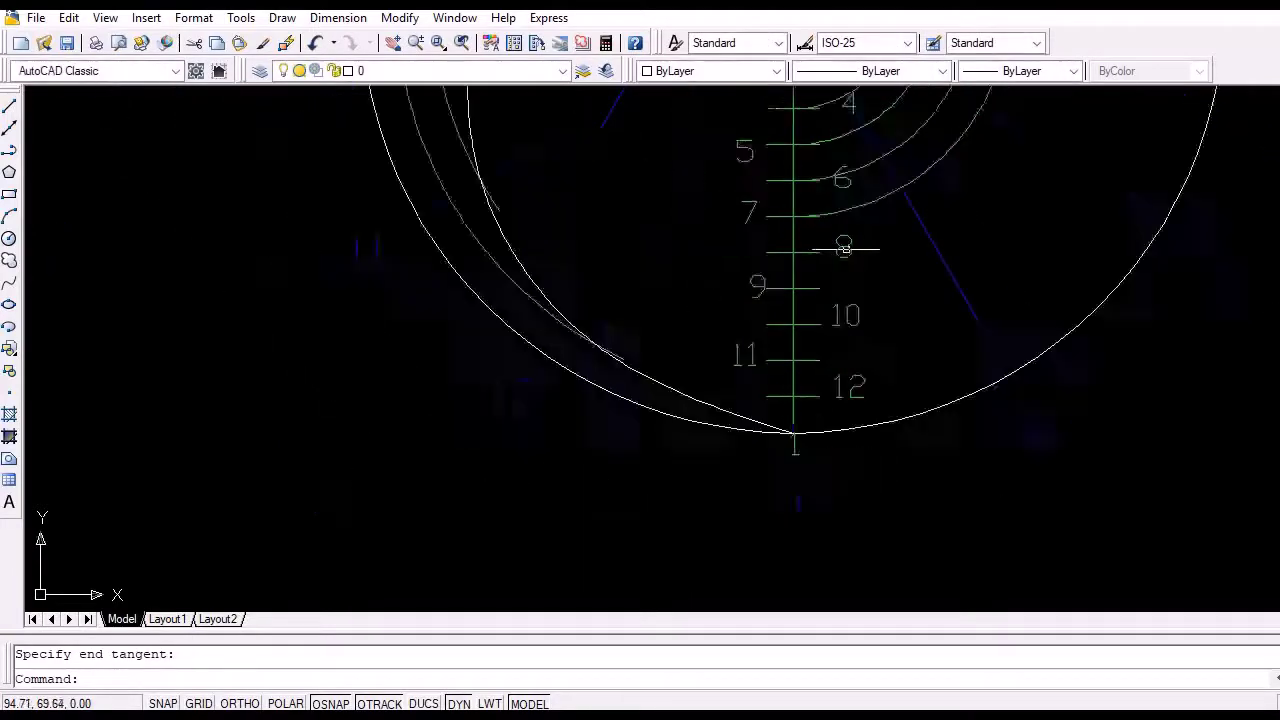
mouse_move(864, 222)
middle_down()
mouse_move(723, 446)
mouse_move(708, 425)
middle_up()
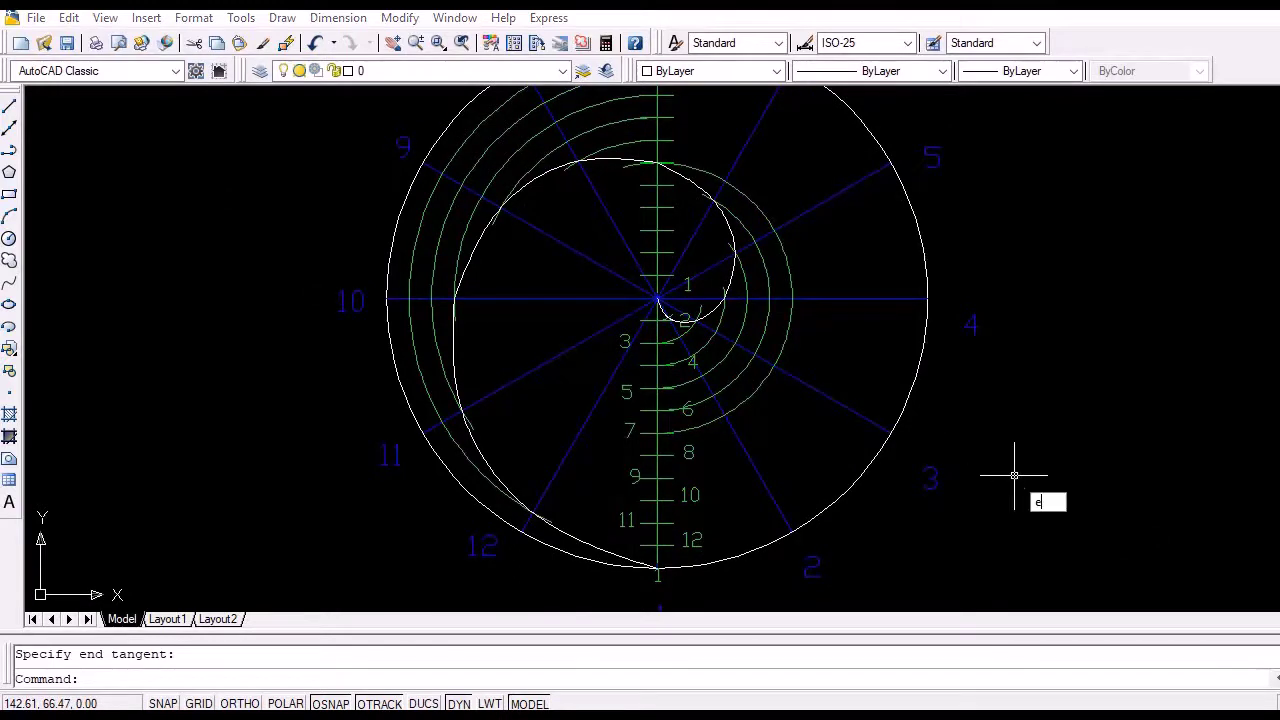
key(Return)
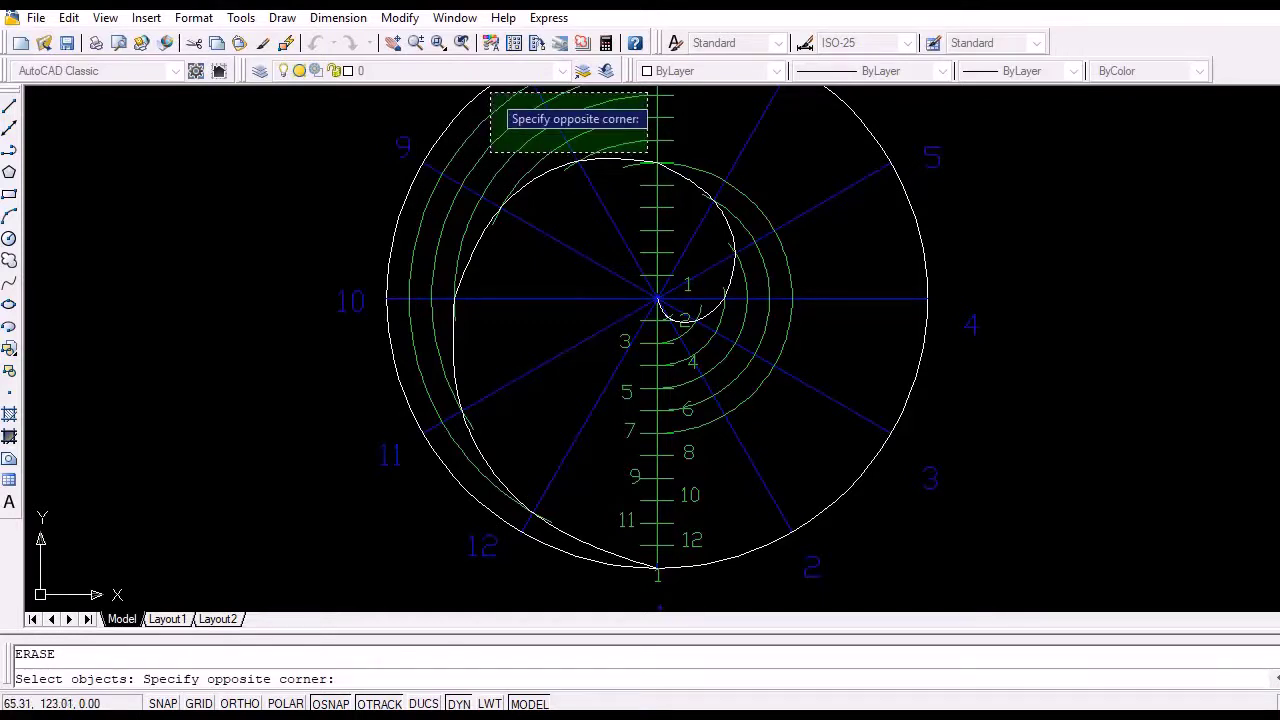
click(487, 97)
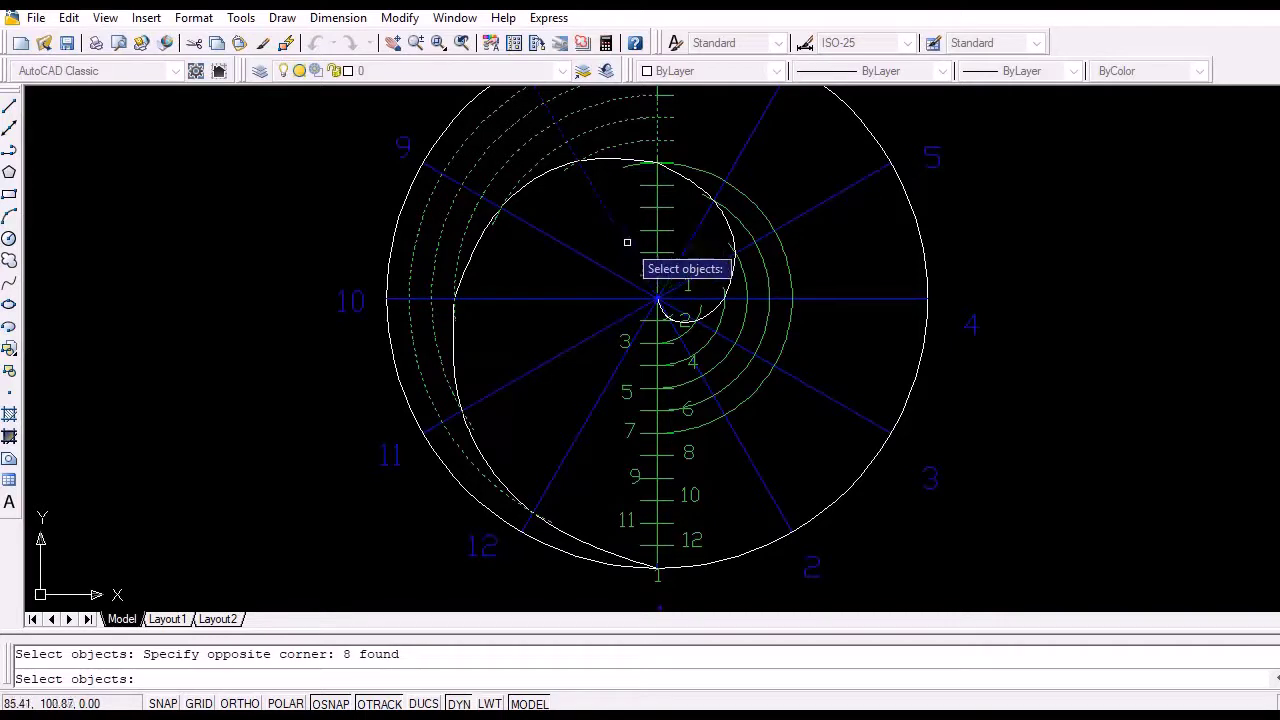
click(742, 271)
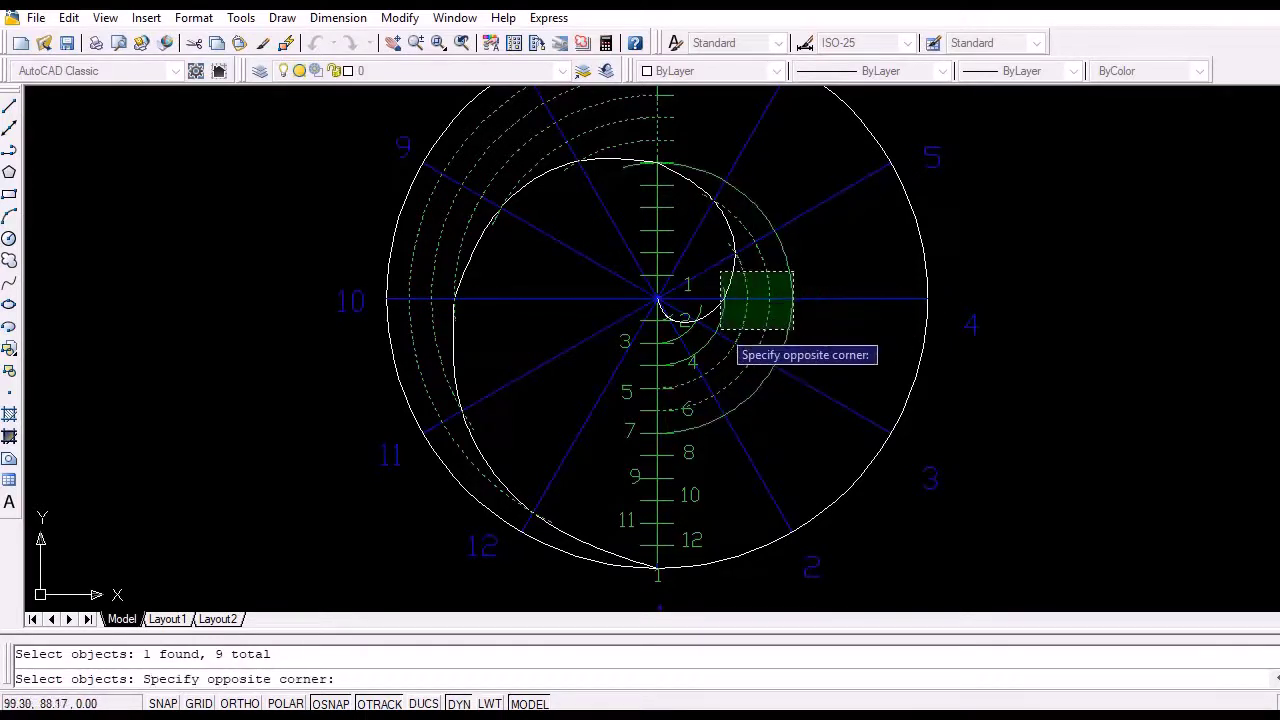
click(773, 288)
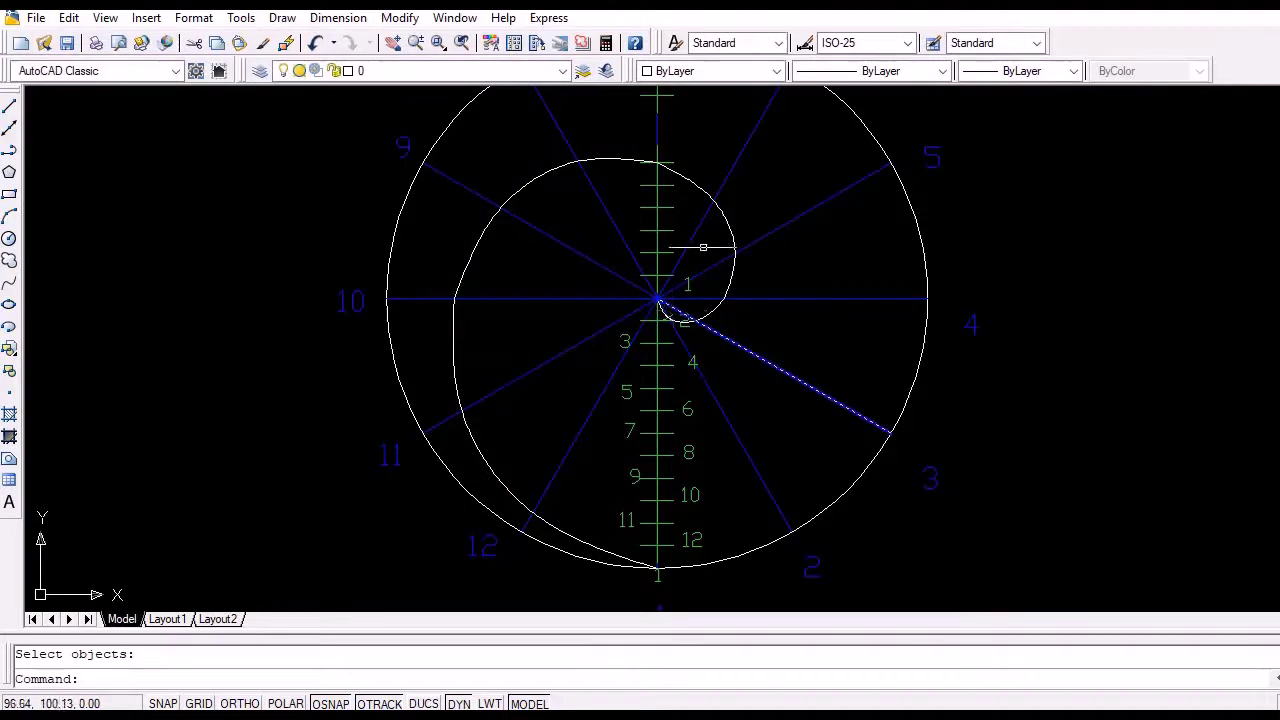
scroll(703, 247, down, 3)
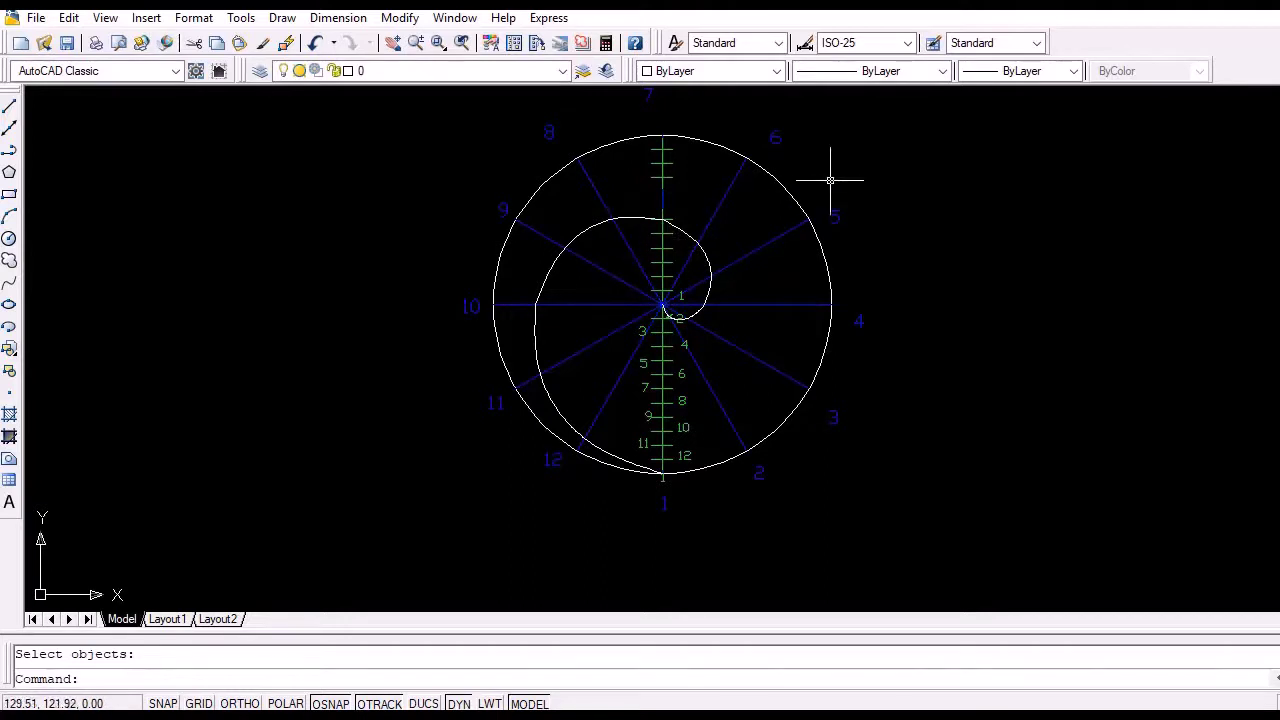
scroll(830, 180, up, 2)
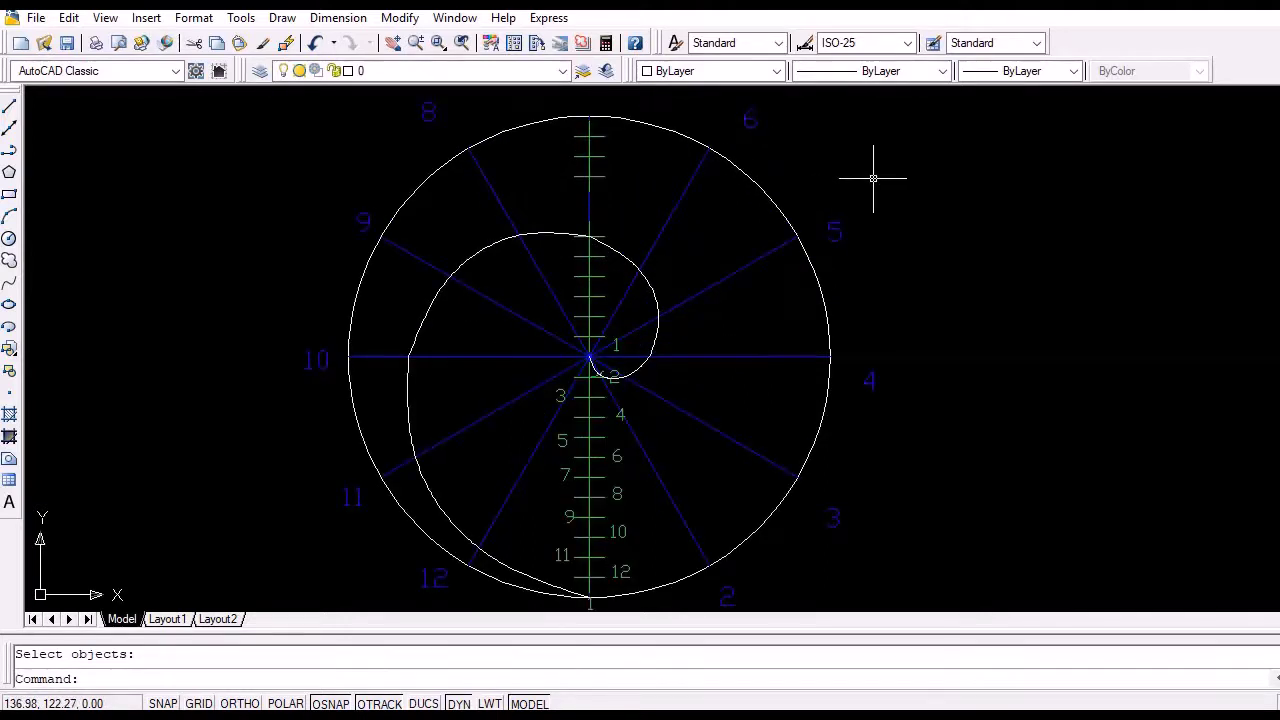